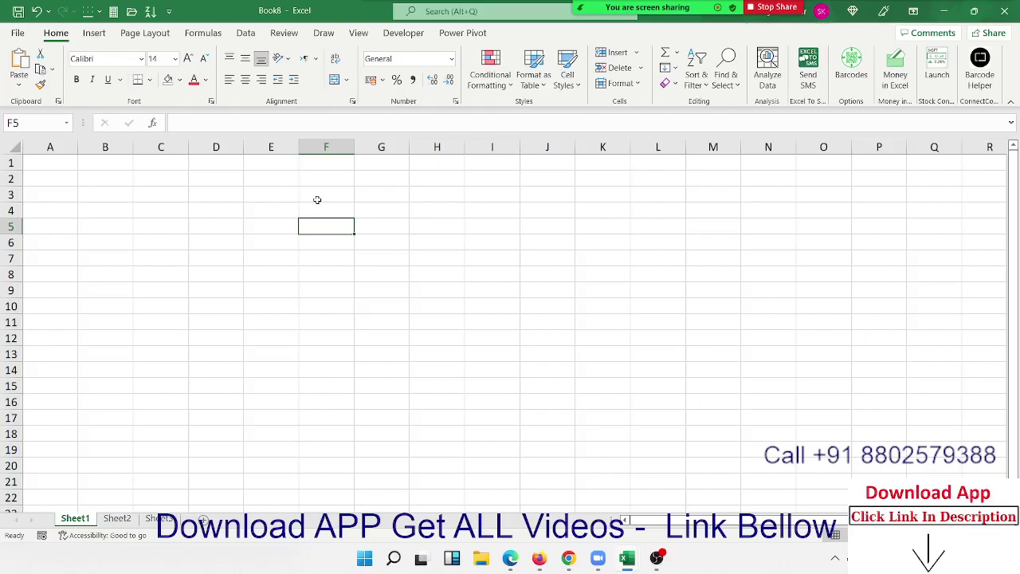
# Open File Explorer and browse the 2022 folder on Local Disk (F:).
pyautogui.click(482, 559)
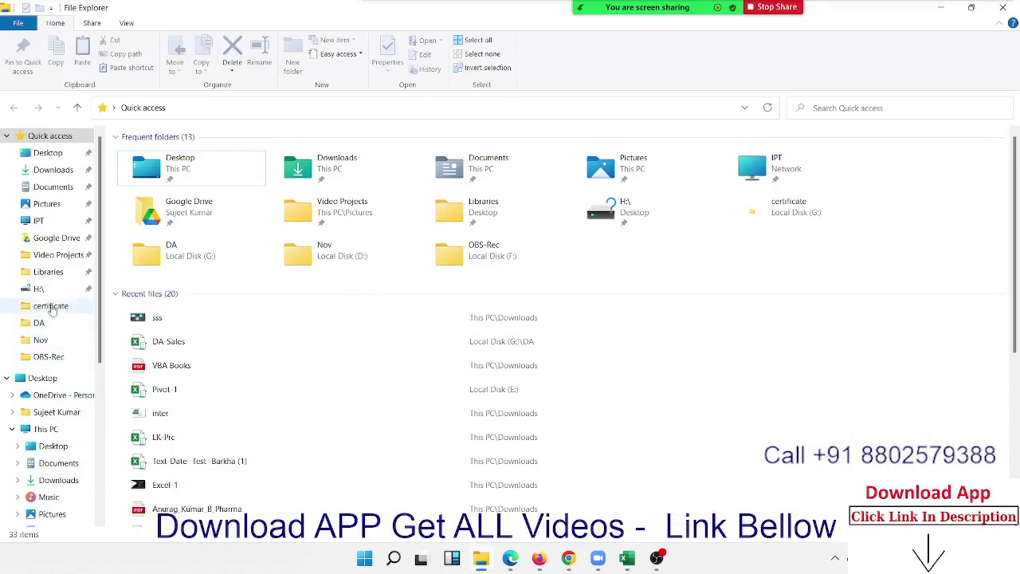
pyautogui.scroll(-3, 24, 334)
pyautogui.click(62, 462)
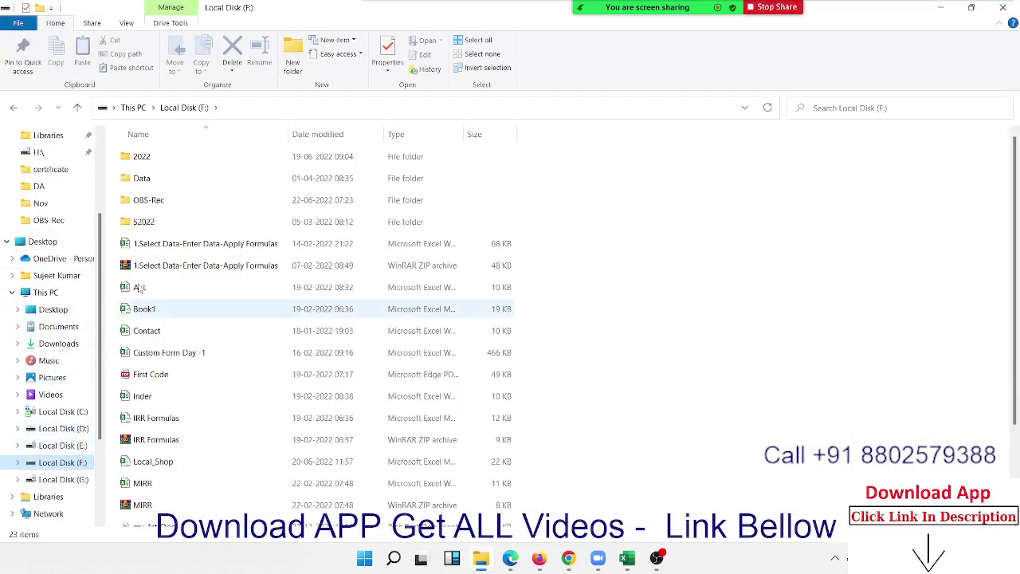
pyautogui.doubleClick(167, 163)
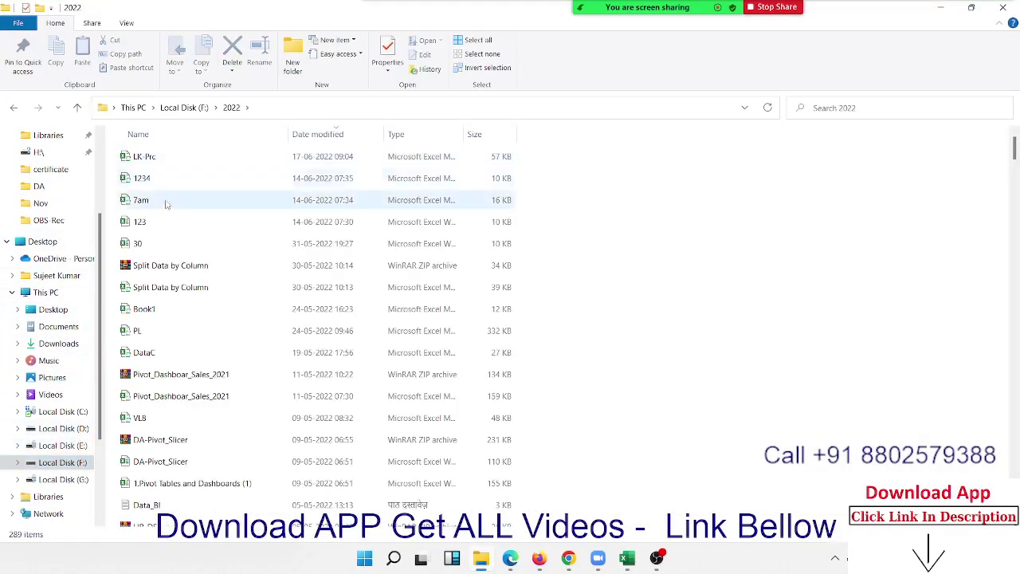
pyautogui.scroll(-10, 168, 224)
pyautogui.scroll(-5, 171, 247)
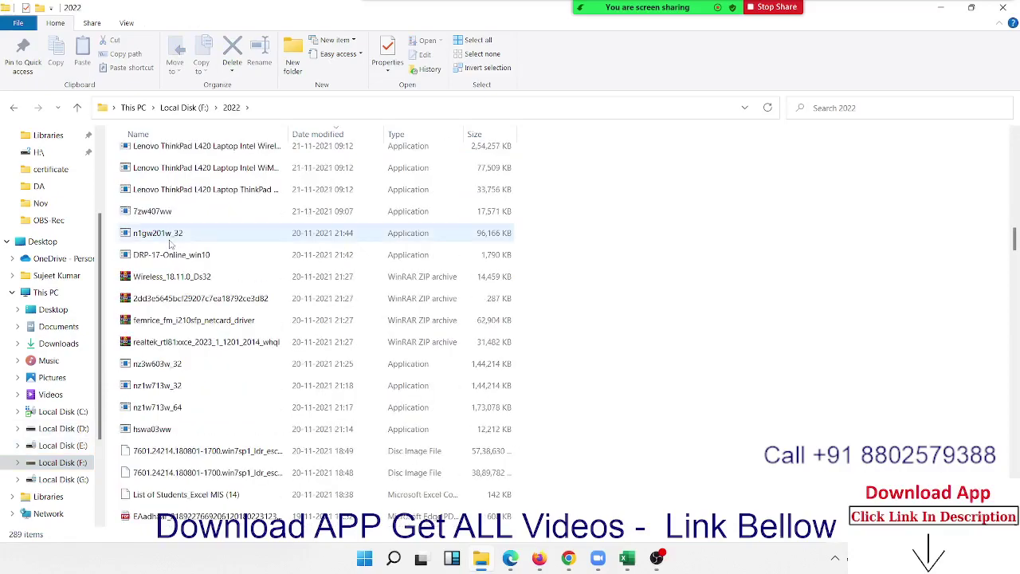
pyautogui.scroll(-5, 170, 244)
pyautogui.scroll(5, 169, 245)
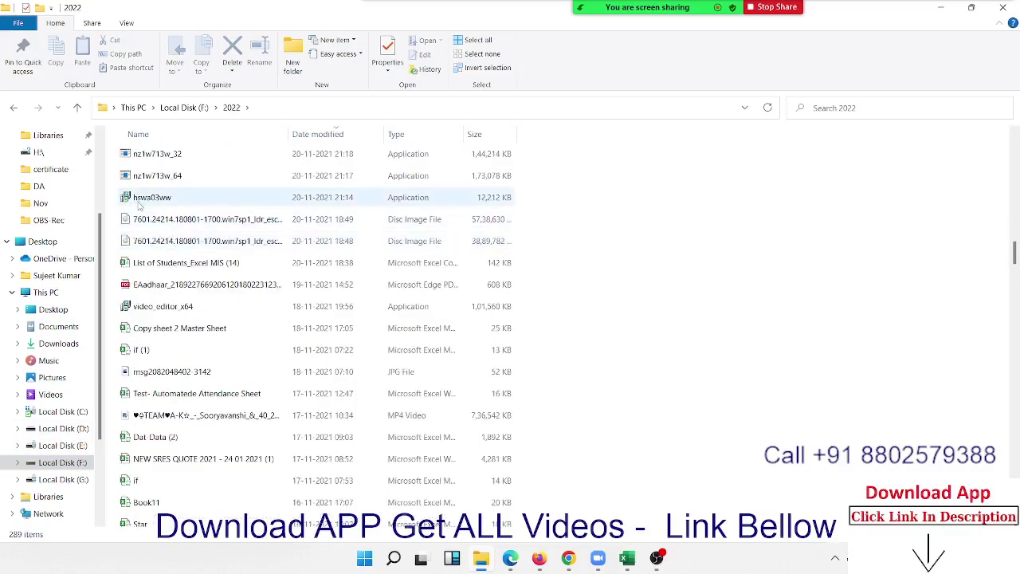
pyautogui.scroll(5, 170, 244)
pyautogui.click(13, 109)
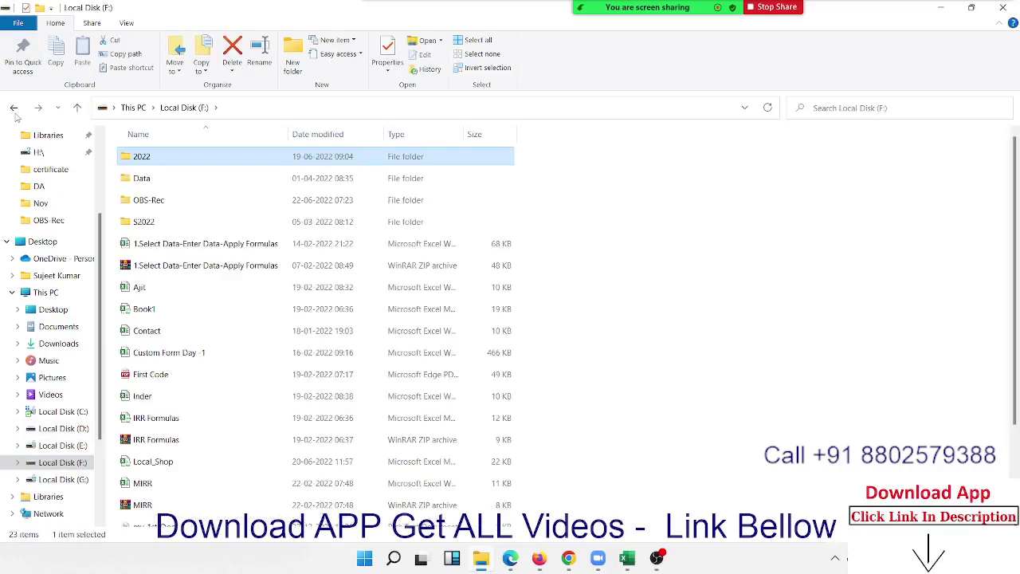
# Look inside the 2022 folder and its Data folder on Local Disk (E:).
pyautogui.click(63, 445)
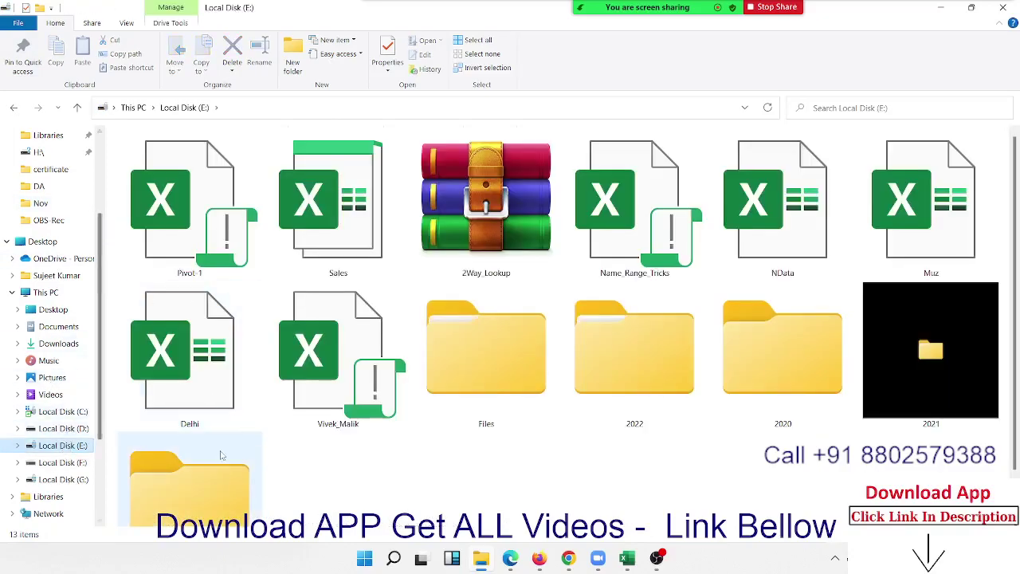
pyautogui.scroll(-1, 433, 421)
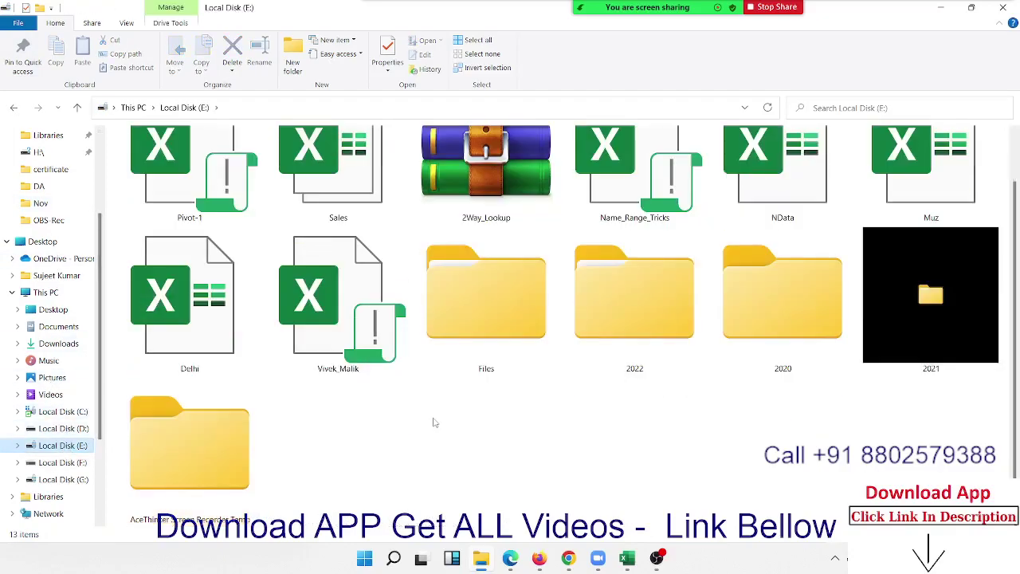
pyautogui.doubleClick(633, 334)
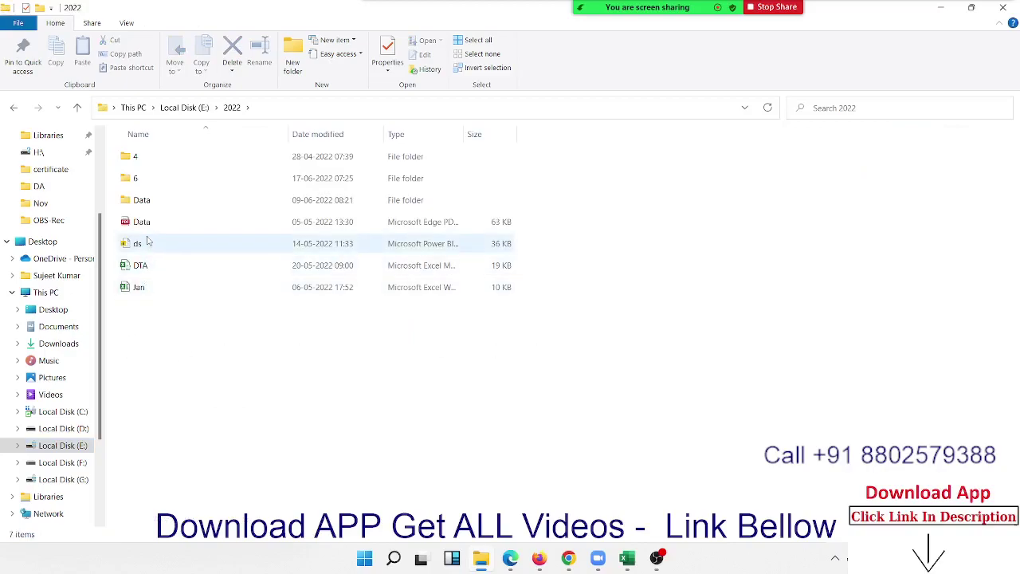
pyautogui.click(147, 223)
pyautogui.doubleClick(142, 200)
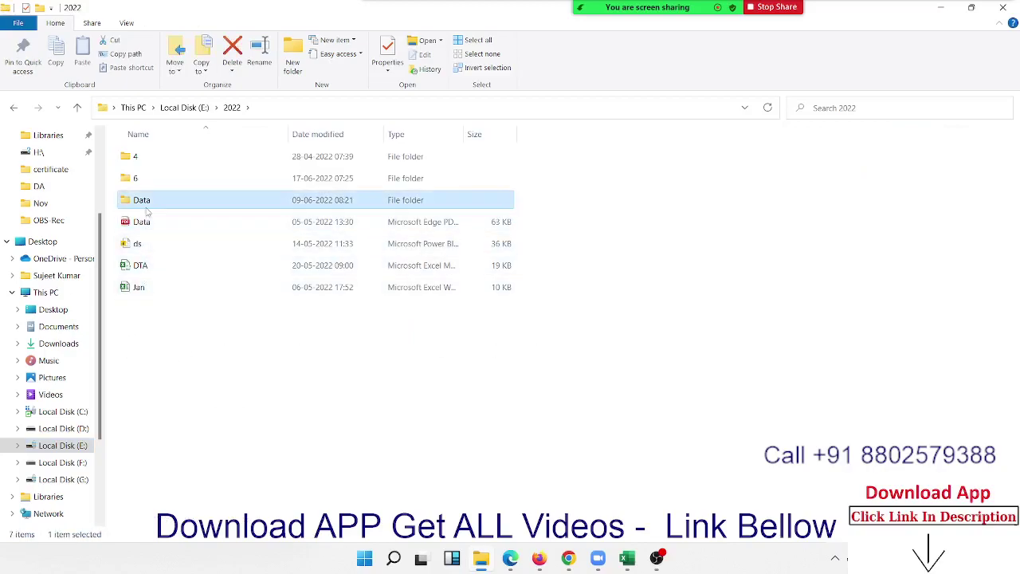
pyautogui.click(14, 108)
# Back at the top of Local Disk (E:), rename folder 2022 to 2222.
pyautogui.click(13, 109)
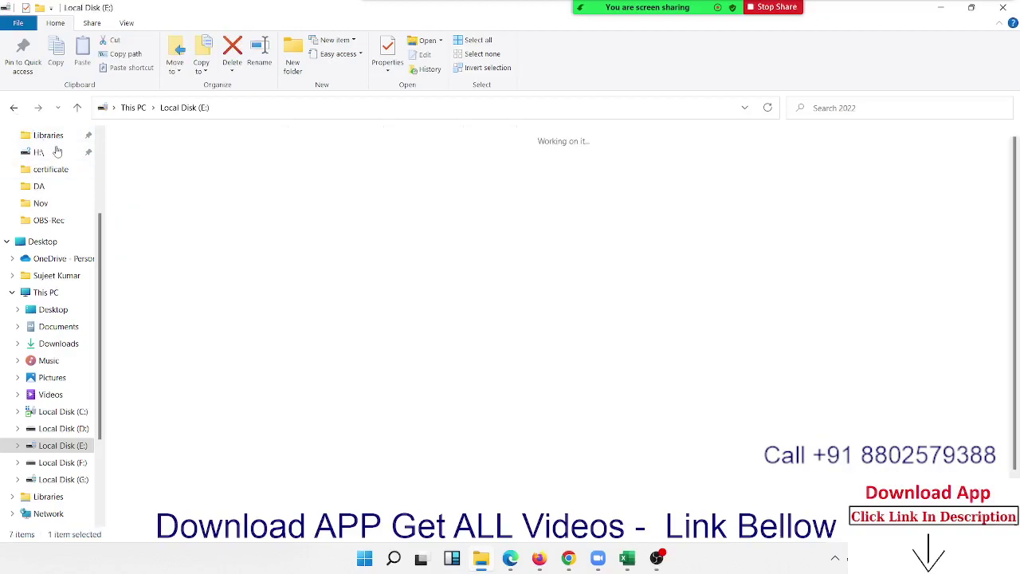
pyautogui.press('F2')
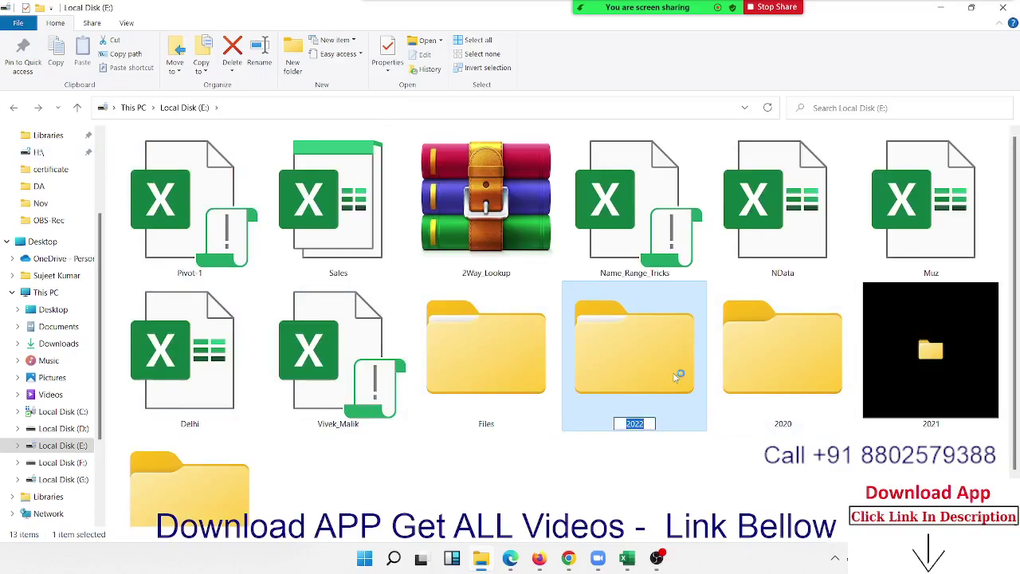
pyautogui.write('2222')
pyautogui.press('Return')
pyautogui.click(762, 494)
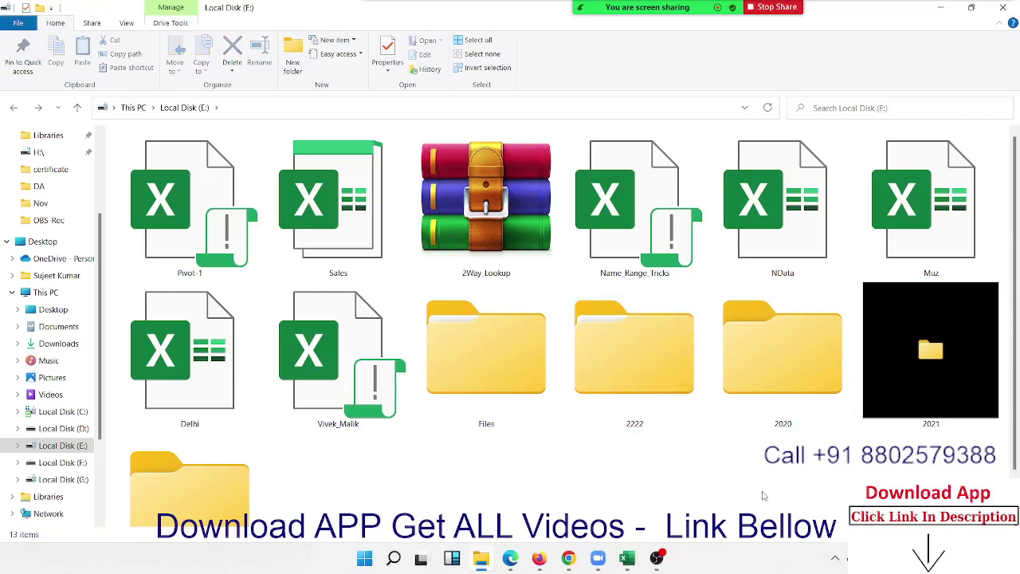
pyautogui.scroll(-1, 652, 443)
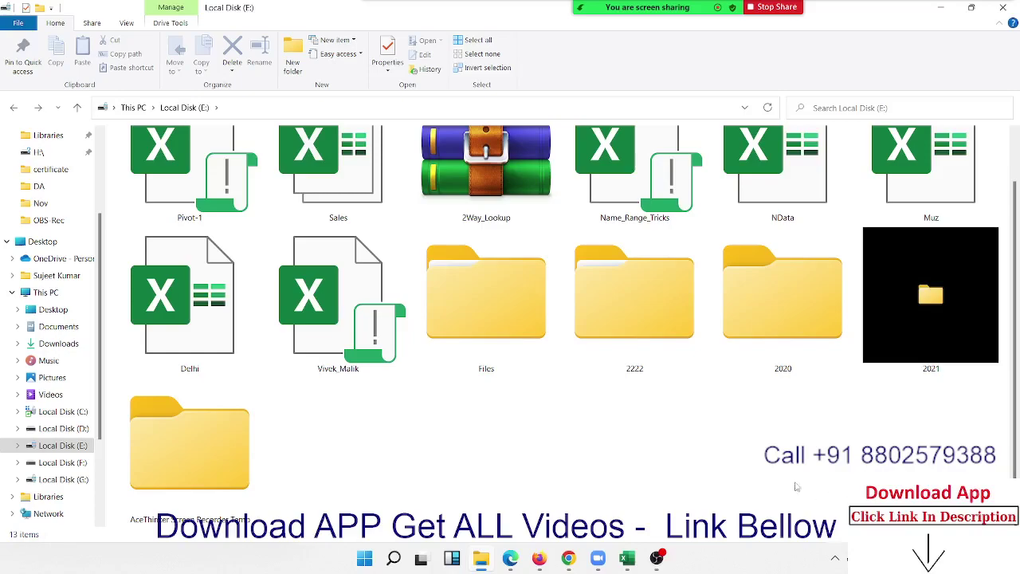
# Create a new folder named 2022 on Local Disk (E:) and open it.
pyautogui.rightClick(484, 430)
pyautogui.moveTo(516, 395)
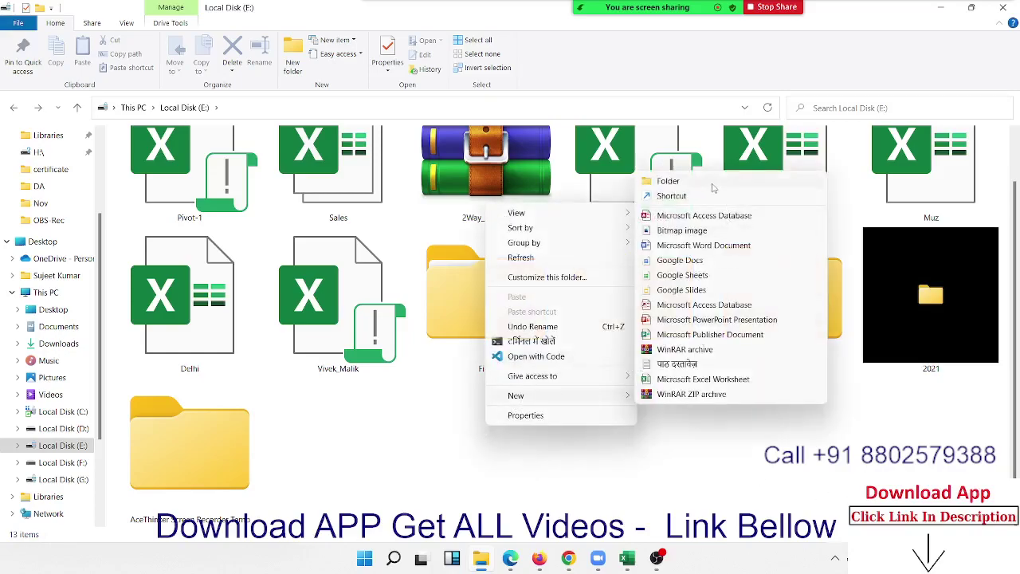
pyautogui.click(713, 183)
pyautogui.write('20')
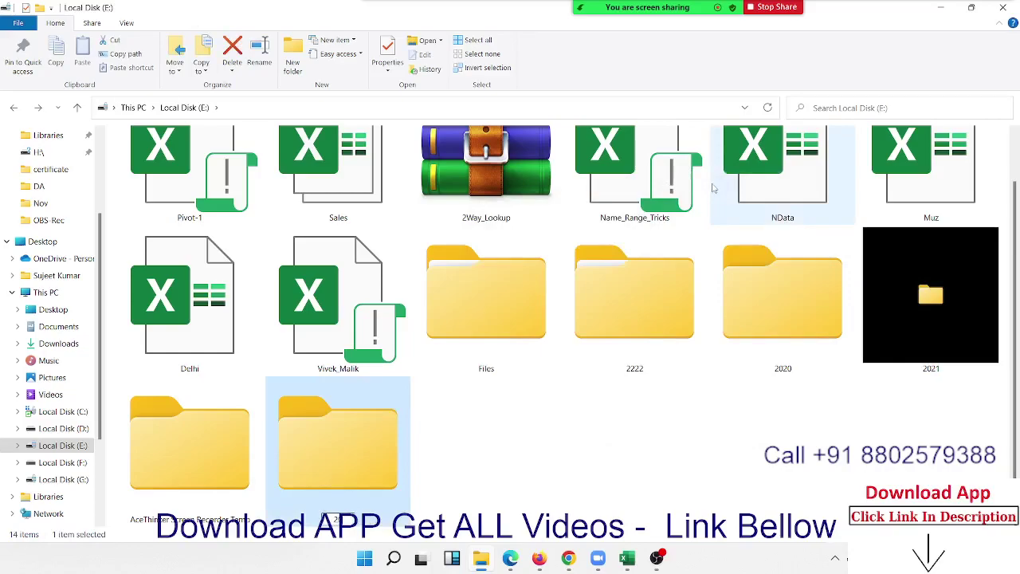
pyautogui.write('22')
pyautogui.press('Return')
pyautogui.click(504, 472)
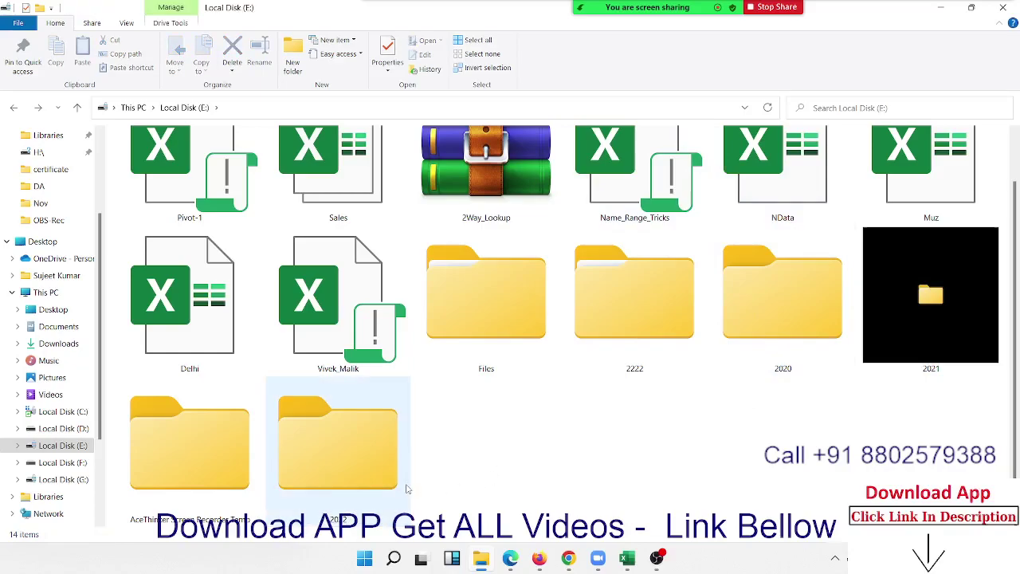
pyautogui.doubleClick(358, 475)
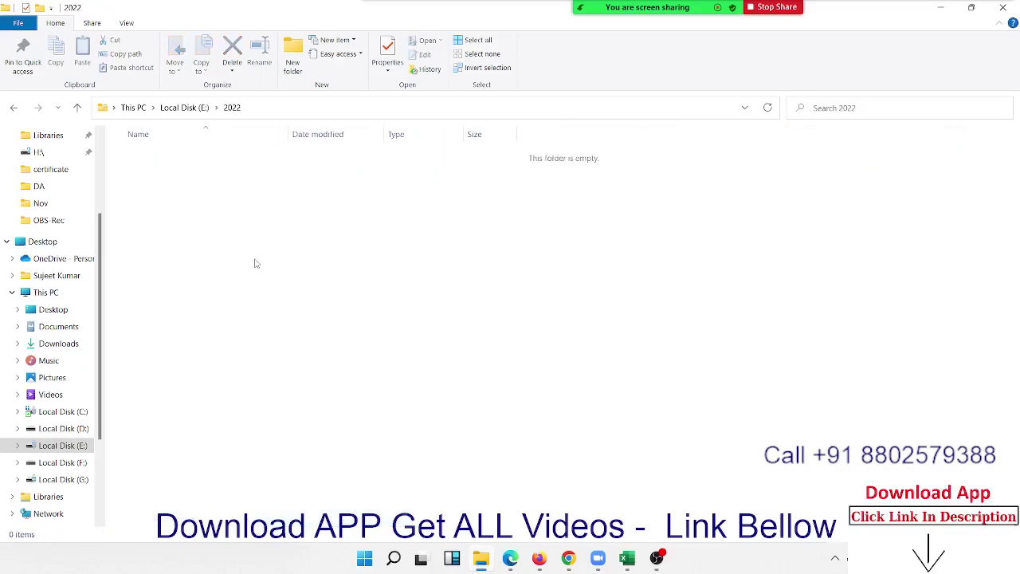
# Create a folder named 06 inside 2022 and open it.
pyautogui.rightClick(265, 348)
pyautogui.moveTo(285, 451)
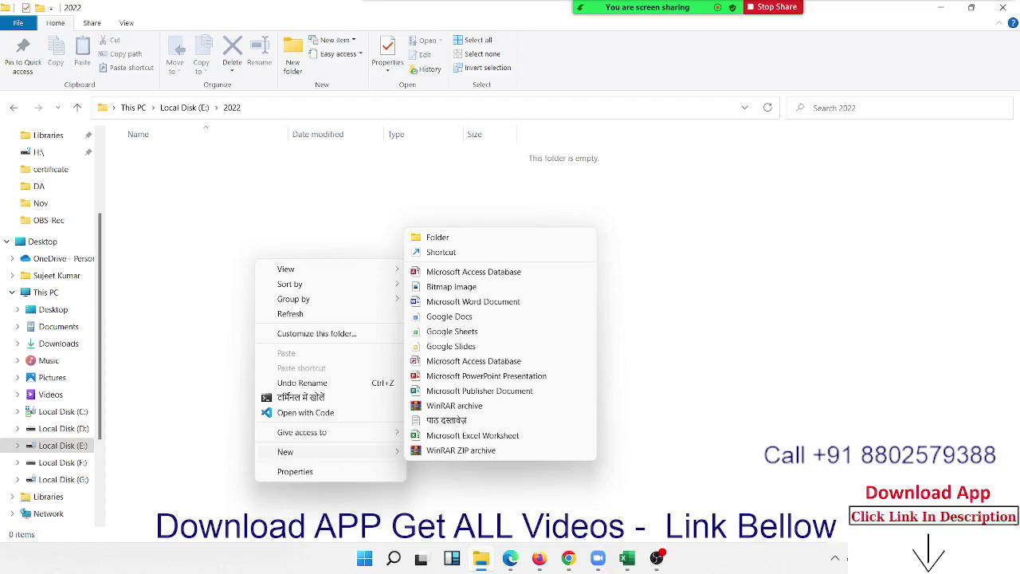
pyautogui.click(489, 238)
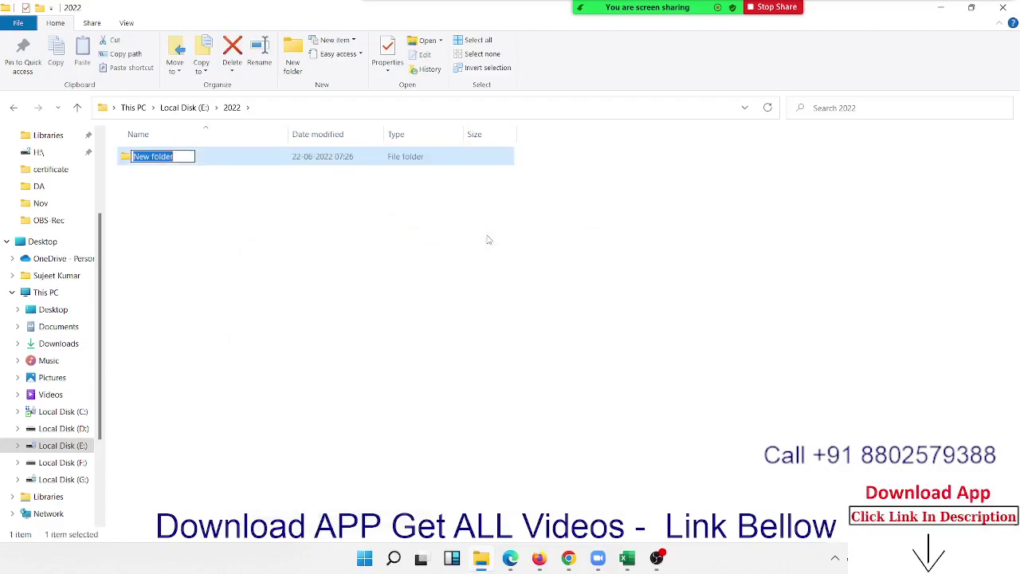
pyautogui.write('06')
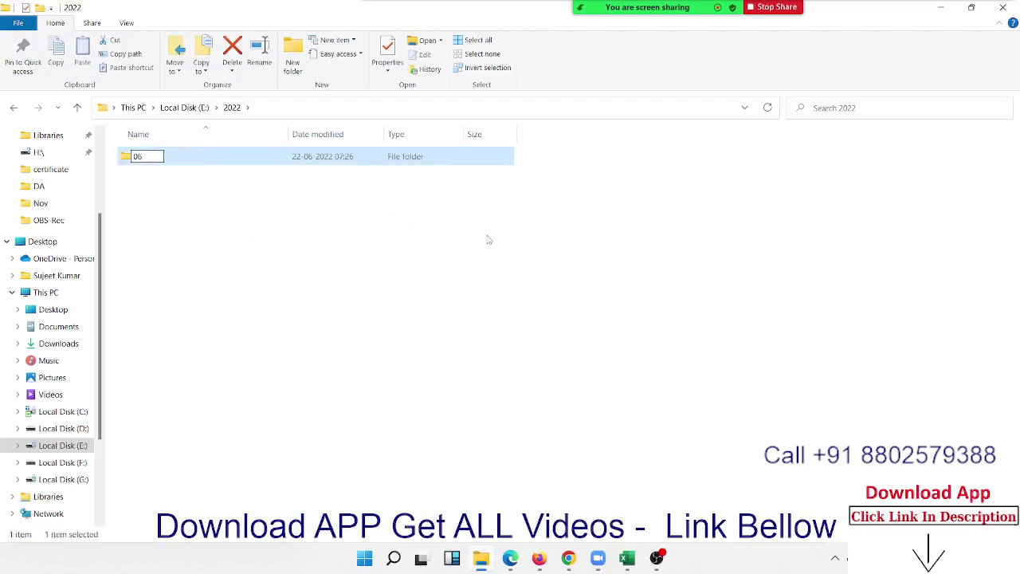
pyautogui.press('Return')
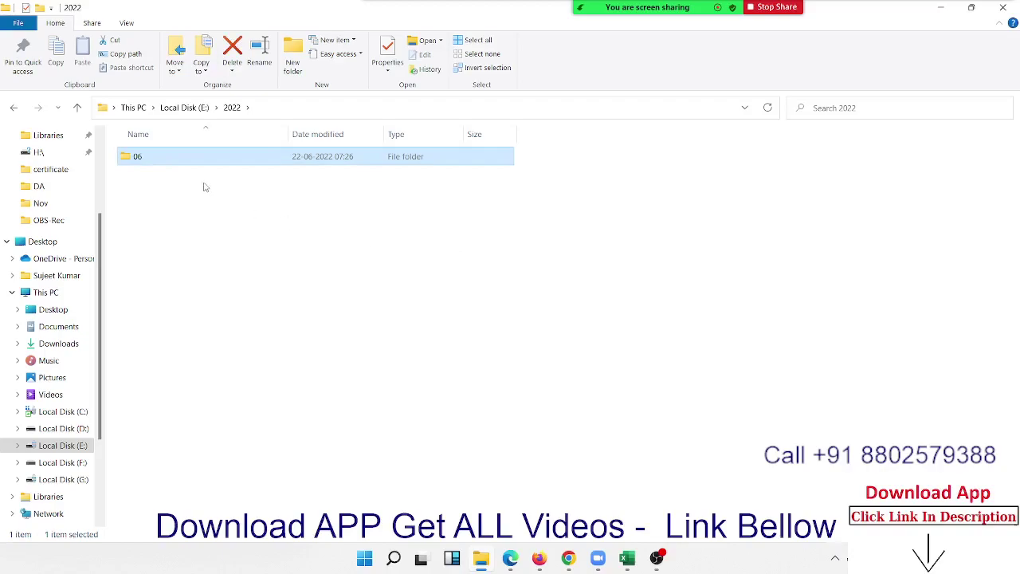
pyautogui.doubleClick(201, 159)
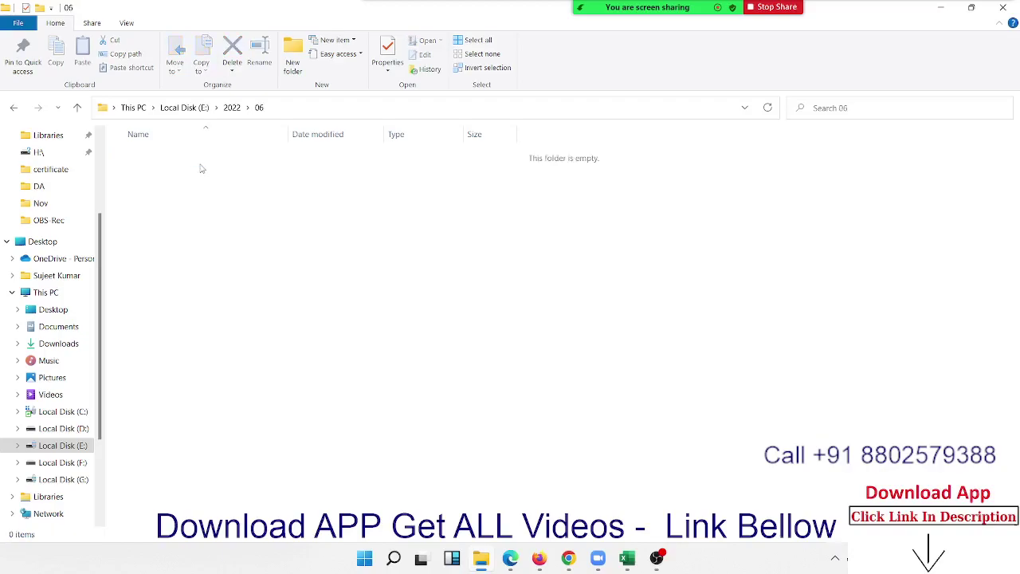
# Create a folder named 22 inside 06 and open it.
pyautogui.rightClick(277, 208)
pyautogui.moveTo(307, 403)
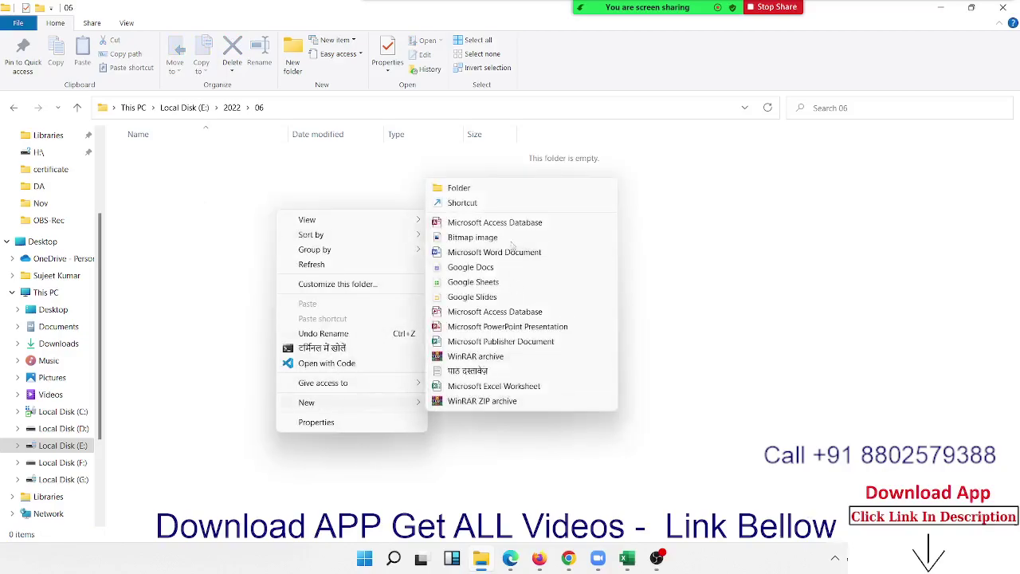
pyautogui.click(491, 196)
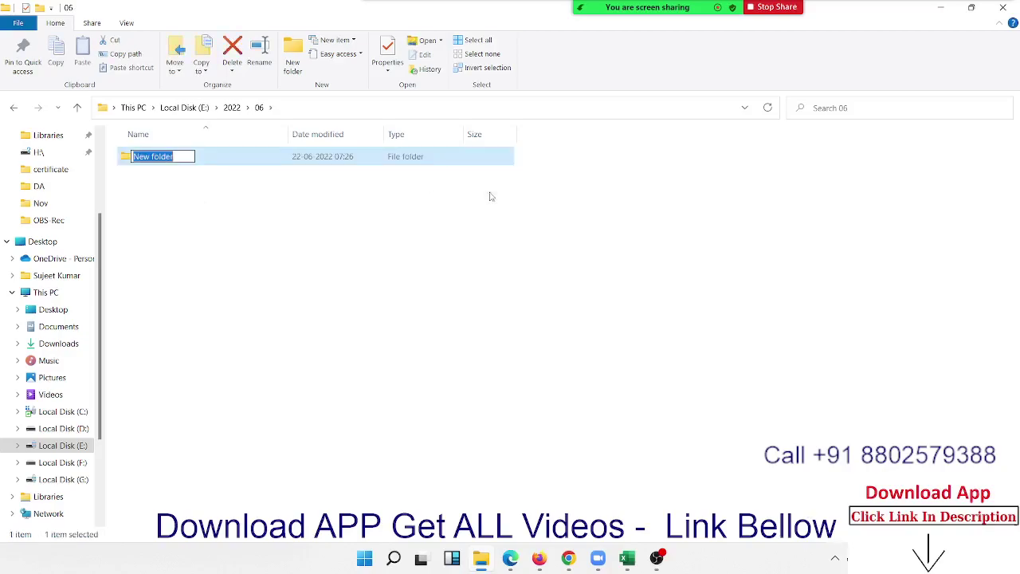
pyautogui.write('22')
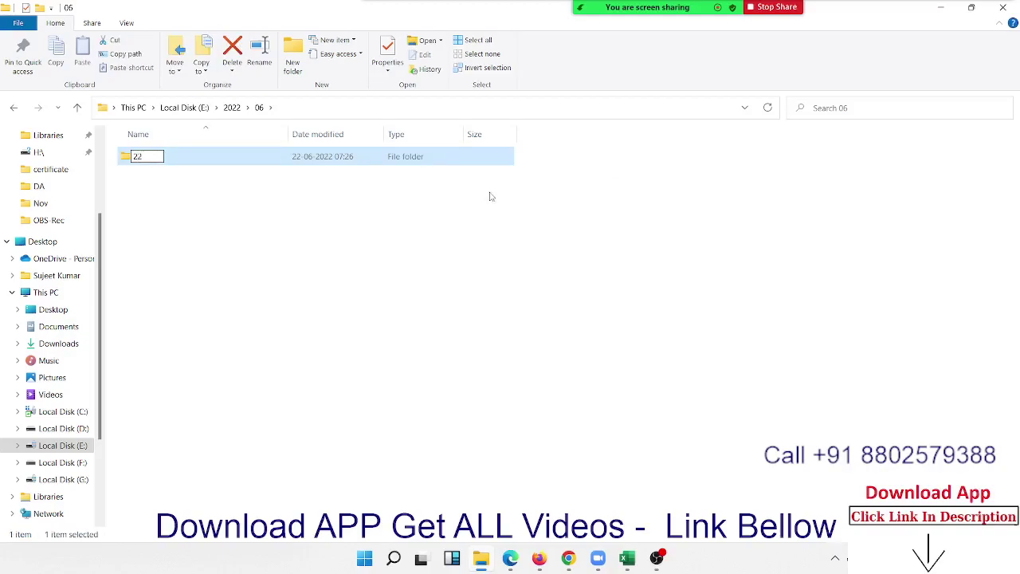
pyautogui.press('Return')
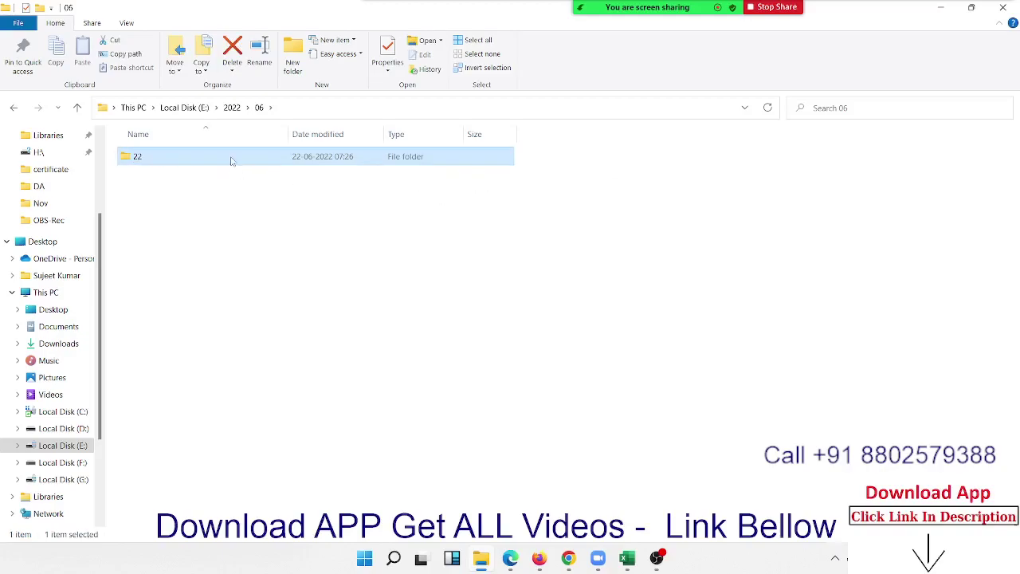
pyautogui.doubleClick(231, 158)
# Add a new Microsoft Excel Worksheet named 22 in that folder.
pyautogui.rightClick(224, 185)
pyautogui.moveTo(254, 373)
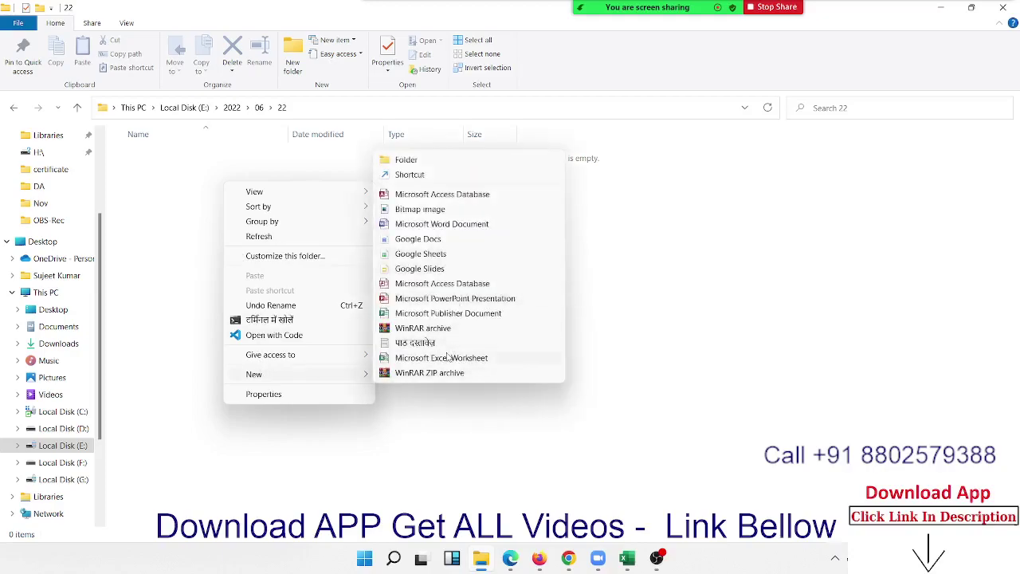
pyautogui.click(447, 357)
pyautogui.write('22')
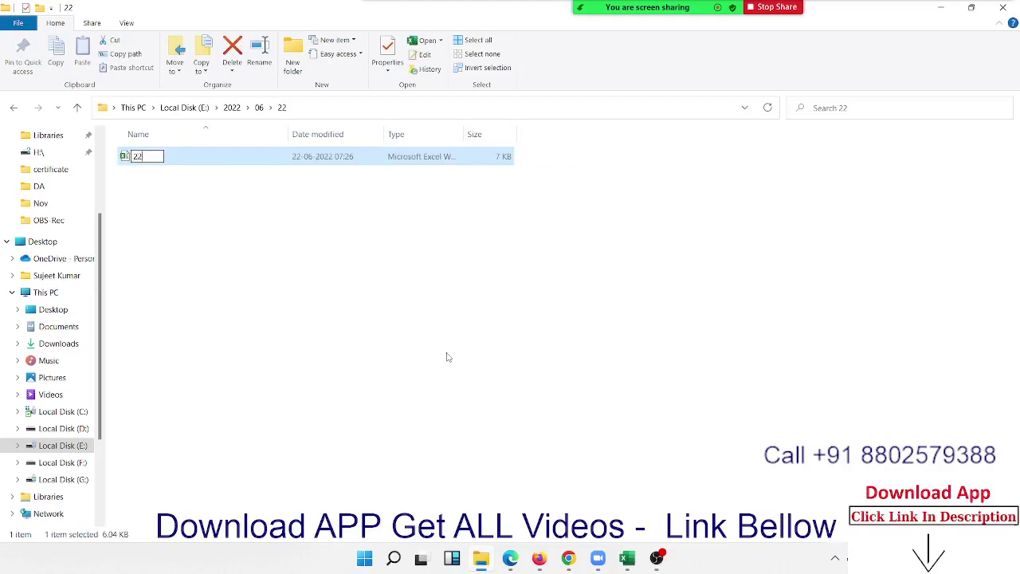
pyautogui.press('Return')
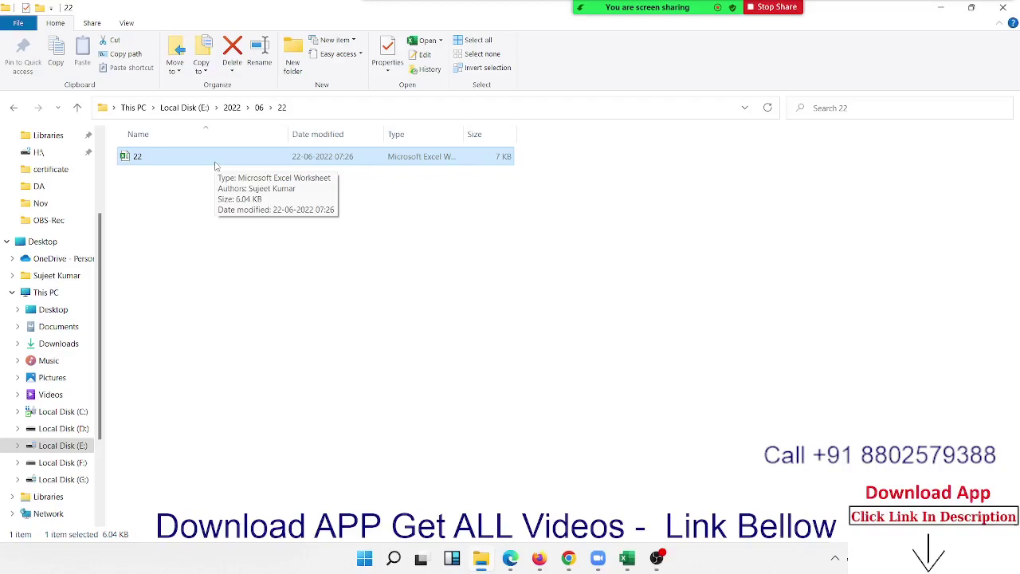
# Permanently delete the 2022 folder from Local Disk (E:) and switch to Book8 in Excel.
pyautogui.click(186, 108)
pyautogui.scroll(-2, 476, 341)
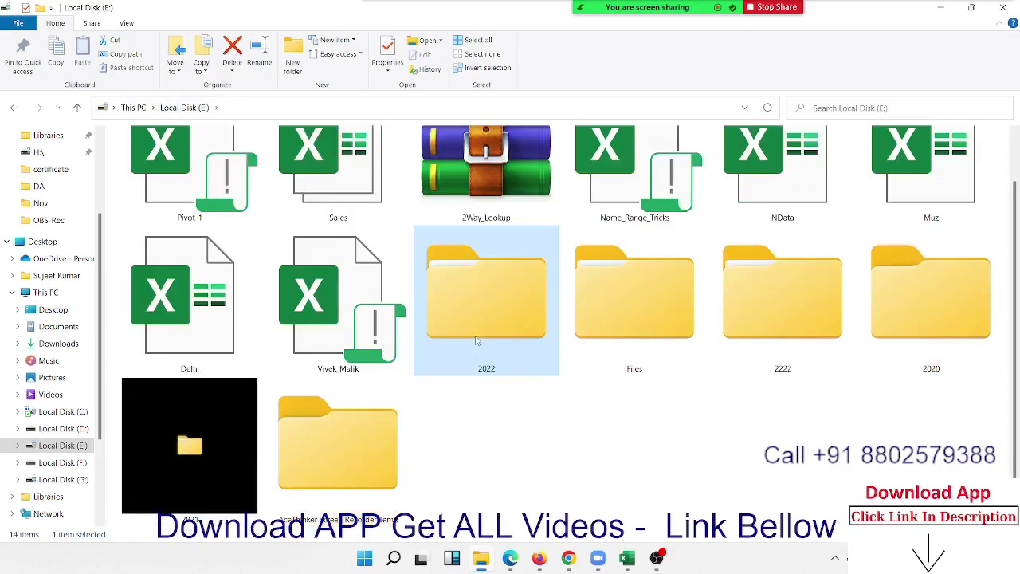
pyautogui.hotkey('shift', 'Delete')
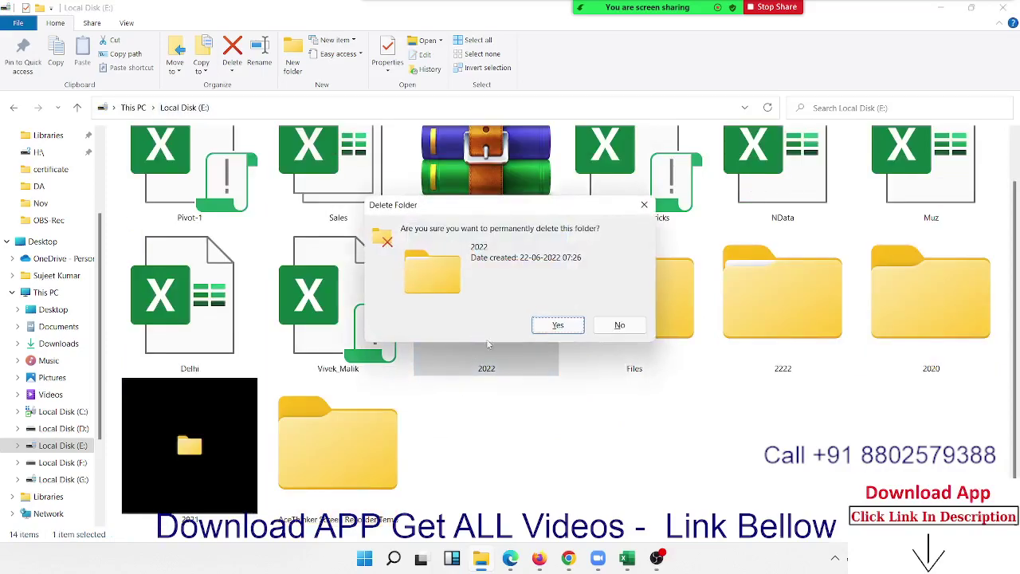
pyautogui.click(558, 325)
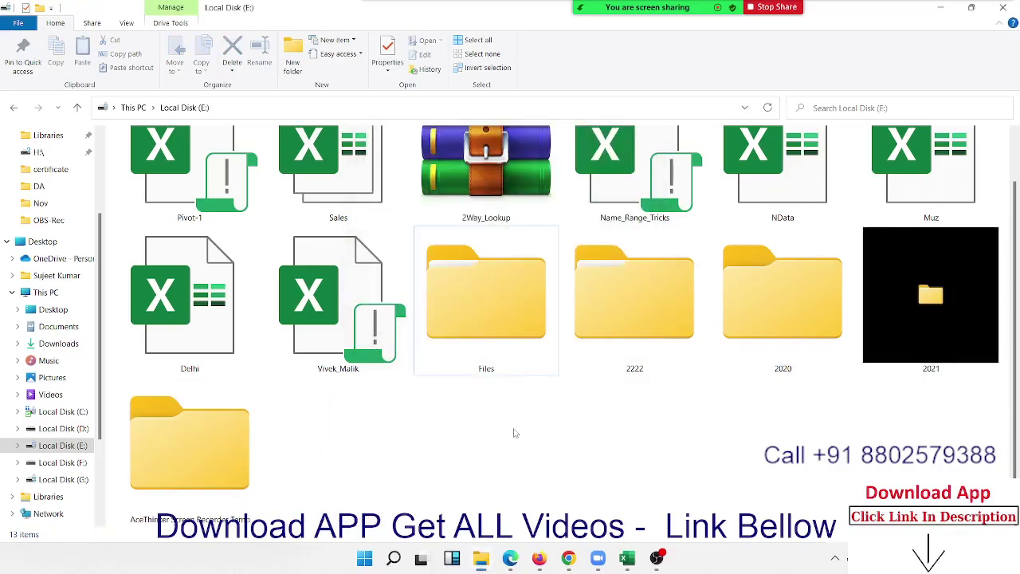
pyautogui.moveTo(626, 557)
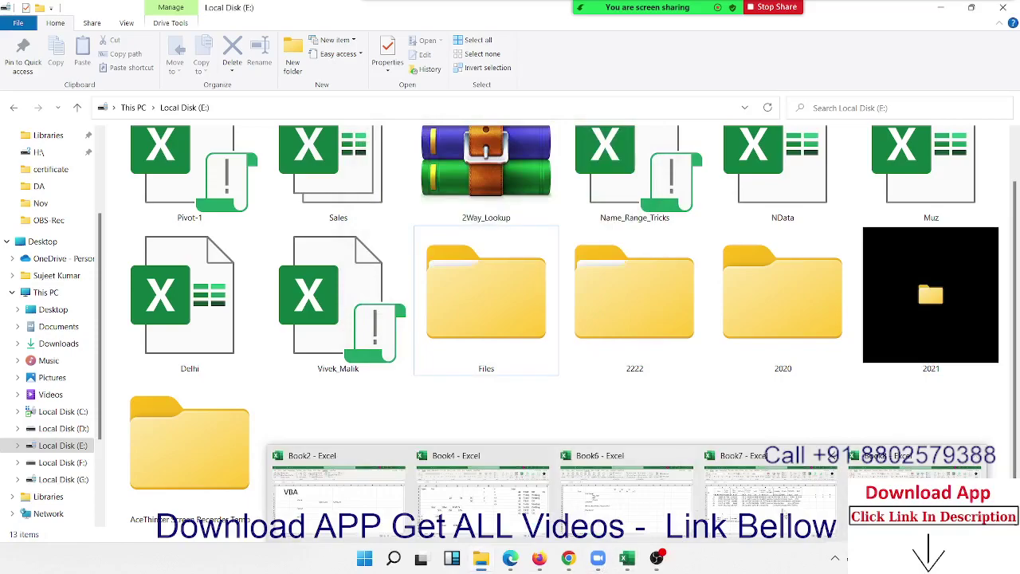
pyautogui.click(916, 486)
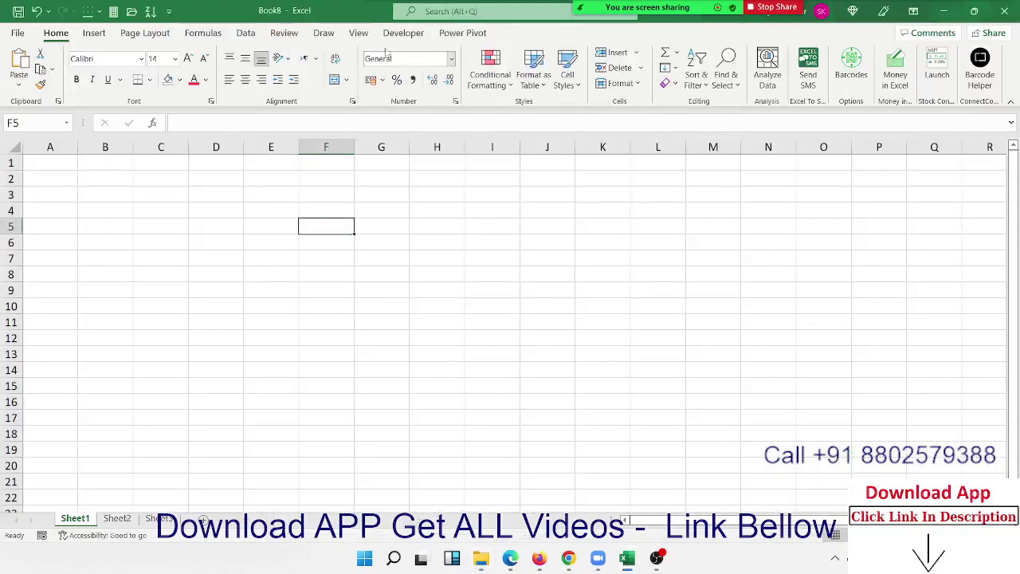
# Open Visual Basic from the Developer tab, maximize it, and insert Module1 into Book8.
pyautogui.click(403, 32)
pyautogui.click(18, 76)
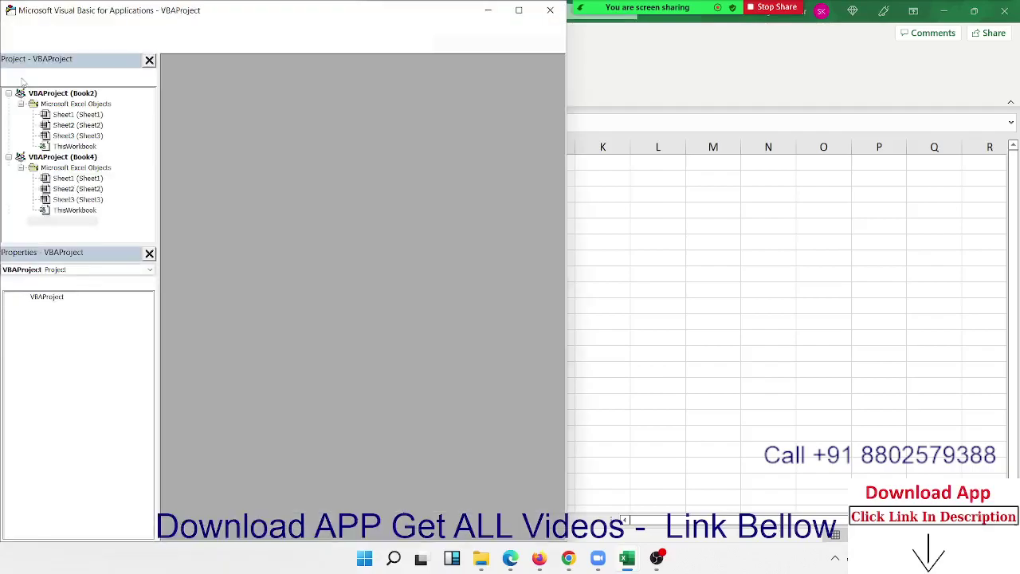
pyautogui.click(519, 11)
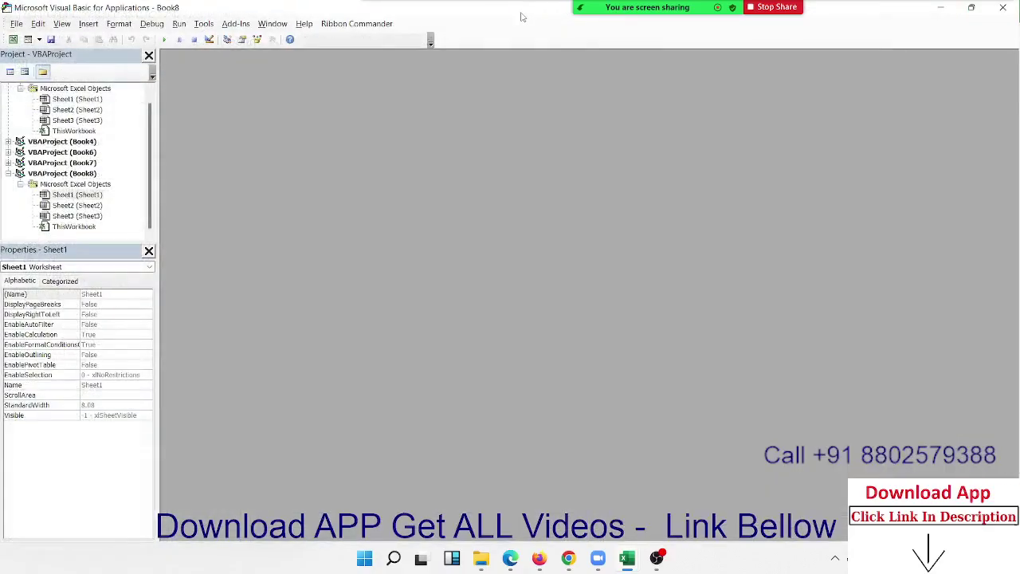
pyautogui.click(88, 24)
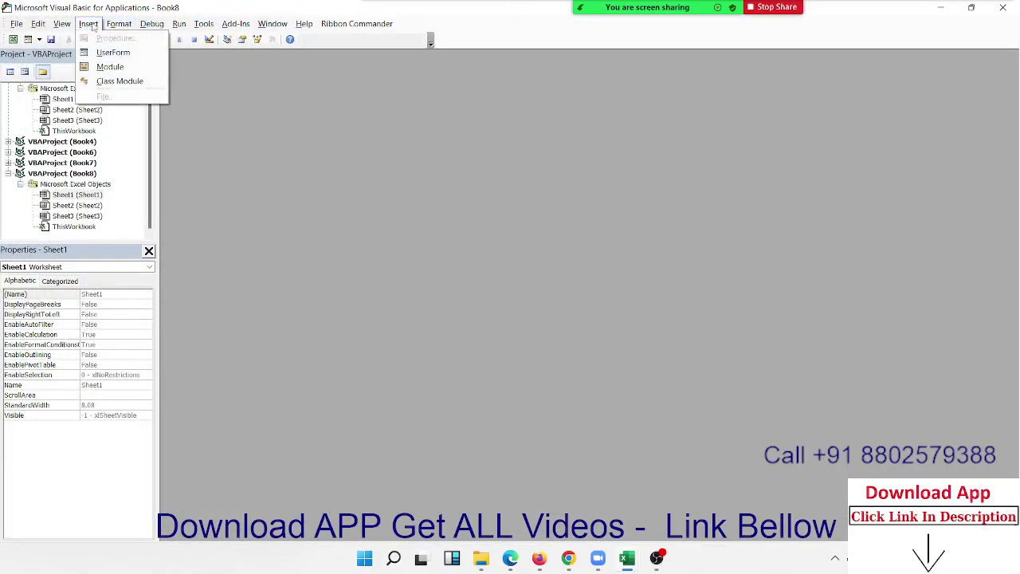
pyautogui.click(109, 67)
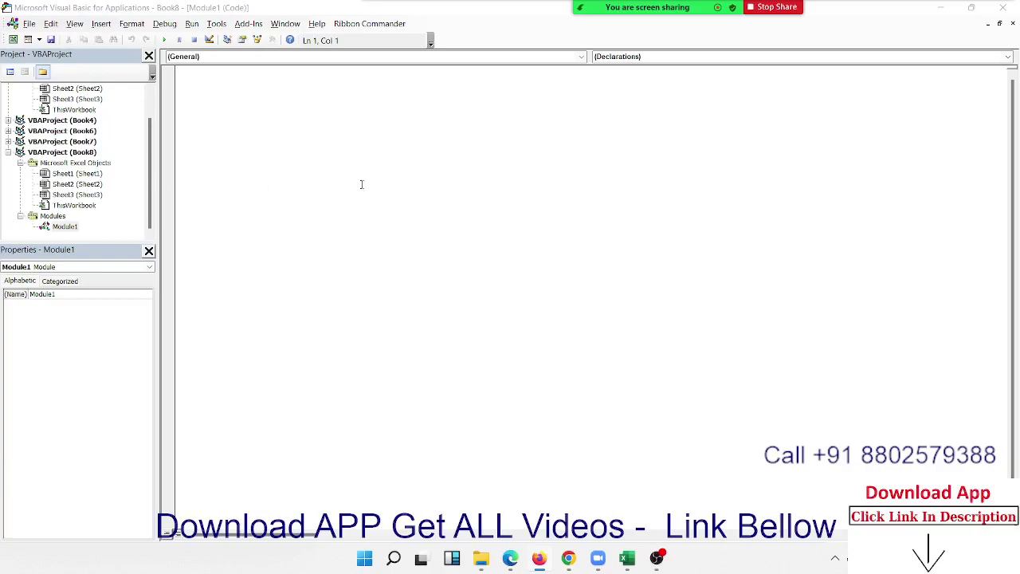
# Declare an empty Sub Pro_1() procedure in Module1 with blank lines inside.
pyautogui.click(334, 140)
pyautogui.write('sub ')
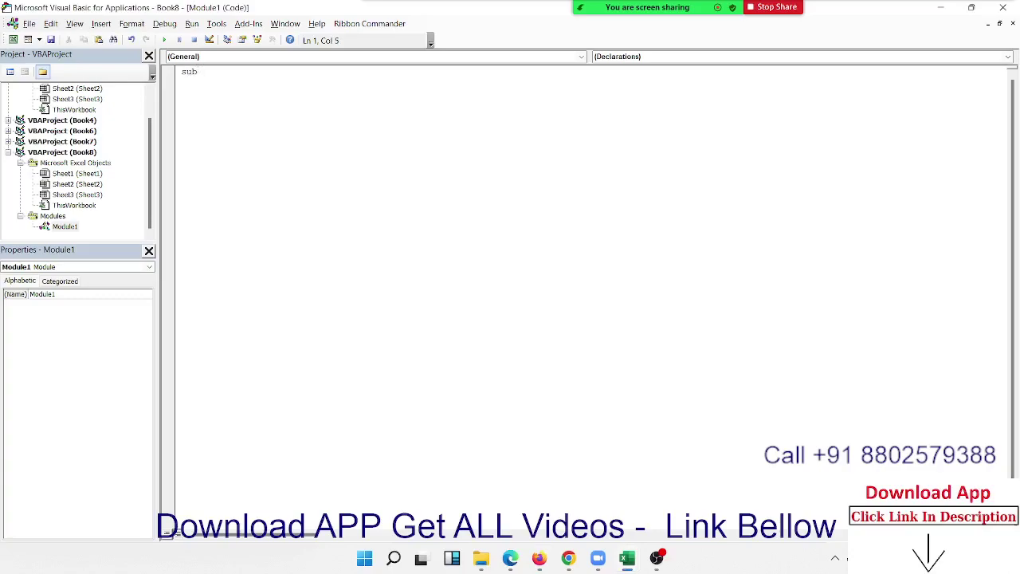
pyautogui.write('P')
pyautogui.write('ro_1')
pyautogui.write('(')
pyautogui.press('Return')
pyautogui.press('Return')
pyautogui.press('Return')
pyautogui.press('Return')
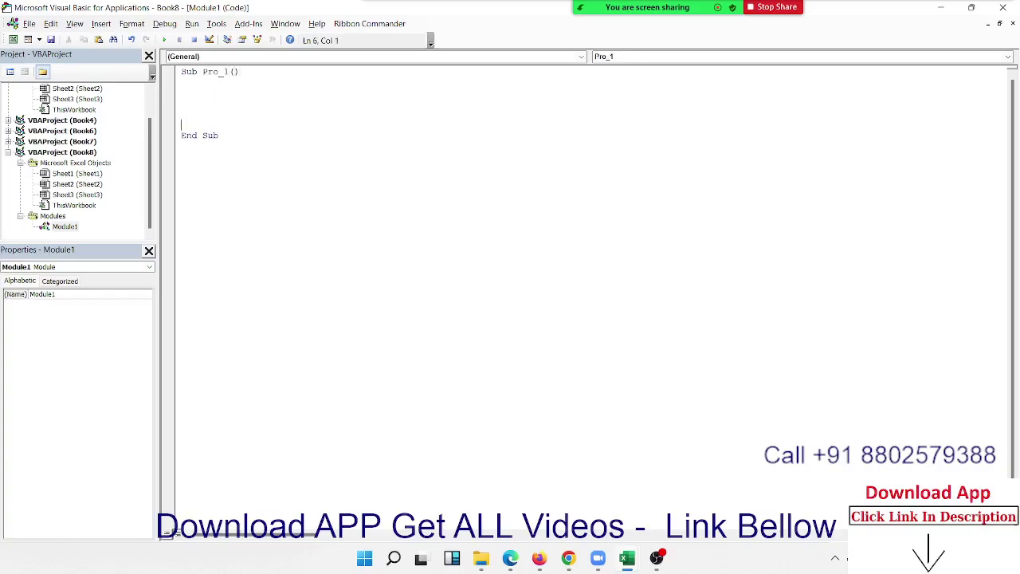
pyautogui.press('Return')
pyautogui.press('Return')
pyautogui.press('Up')
pyautogui.press('Up')
pyautogui.press('Return')
# Switch between Excel and the maximized editor, selecting Sheet1 of the Book8 project.
pyautogui.hotkey('alt', 'F11')
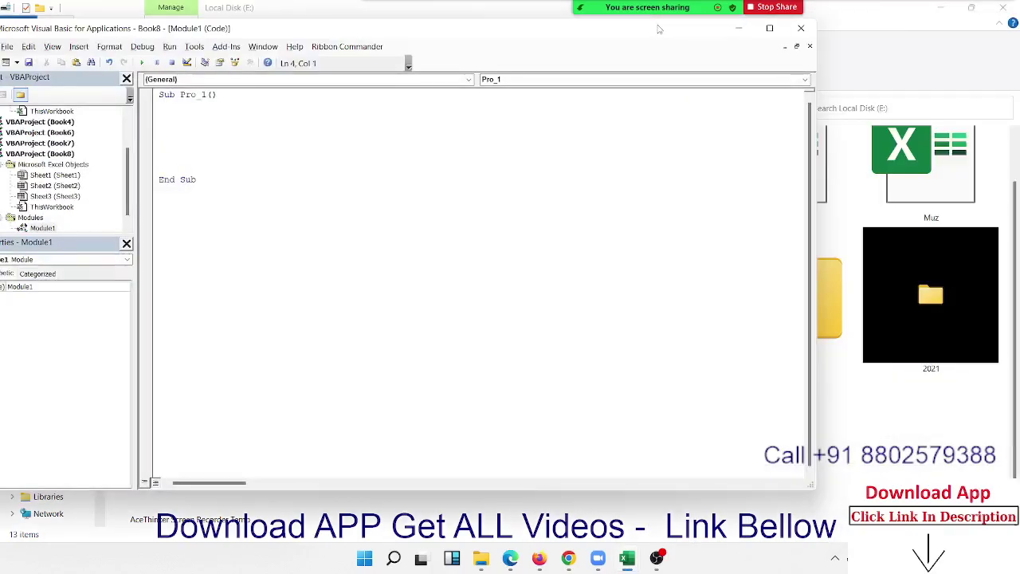
pyautogui.click(768, 28)
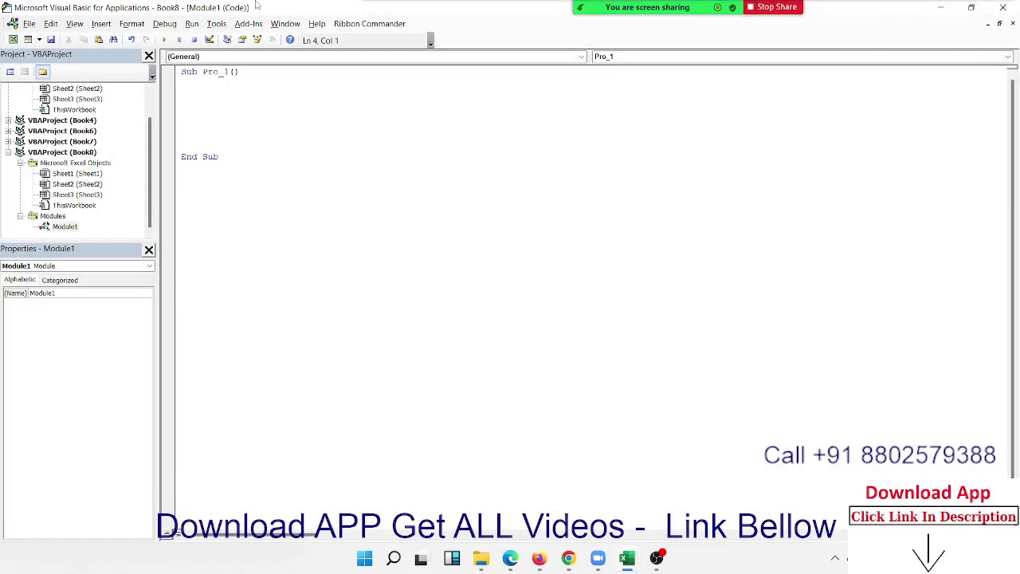
pyautogui.moveTo(647, 7)
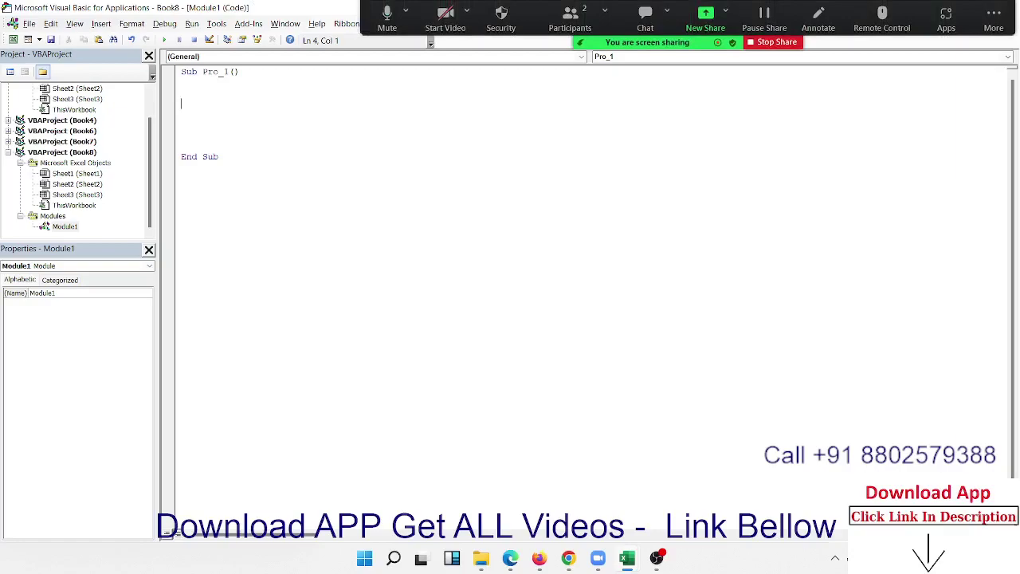
pyautogui.click(76, 172)
pyautogui.hotkey('alt', 'F11')
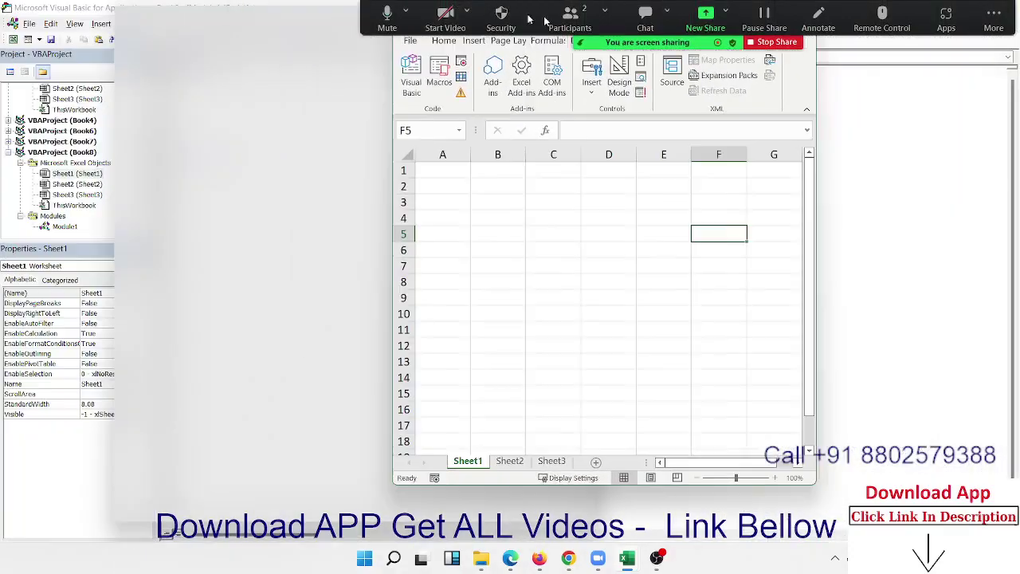
# Enter =TODAY() in cell B2.
pyautogui.click(569, 205)
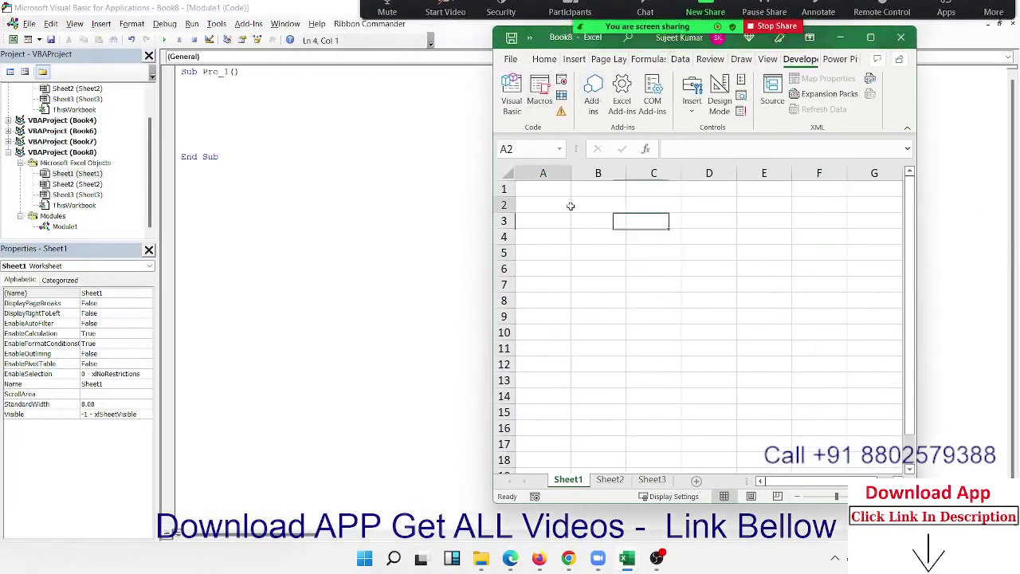
pyautogui.click(580, 201)
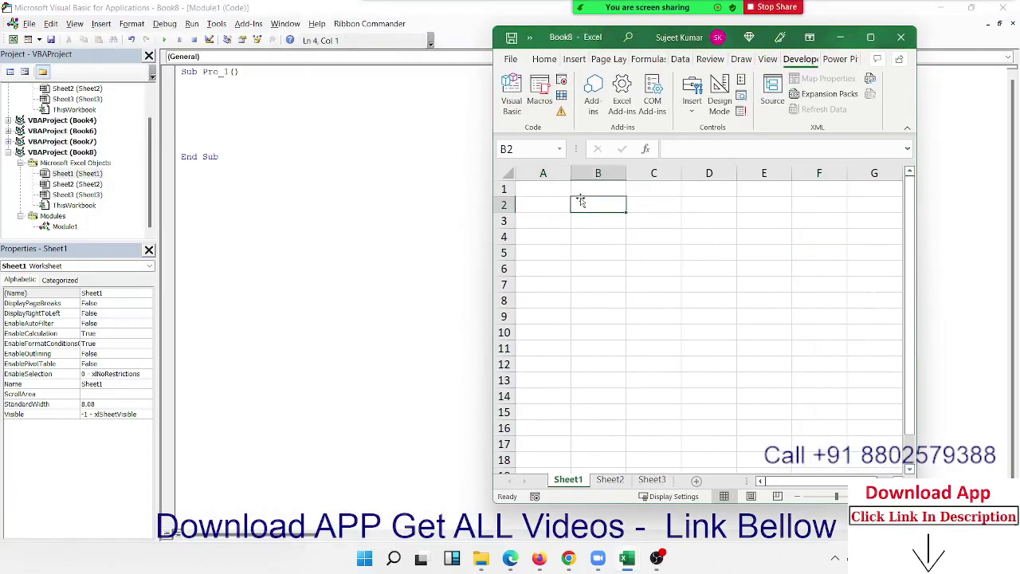
pyautogui.write('=tod')
pyautogui.press('Tab')
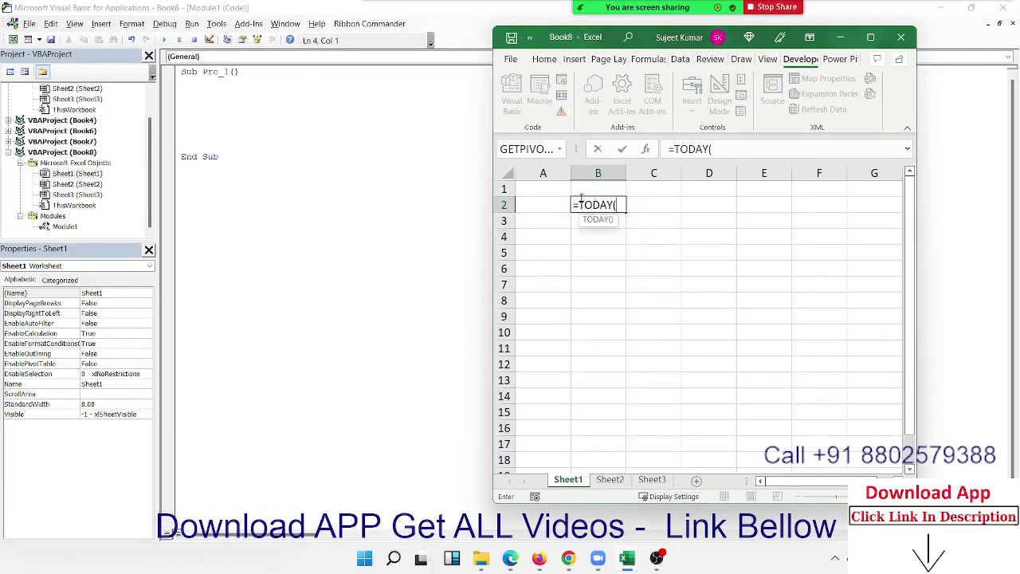
pyautogui.press('Return')
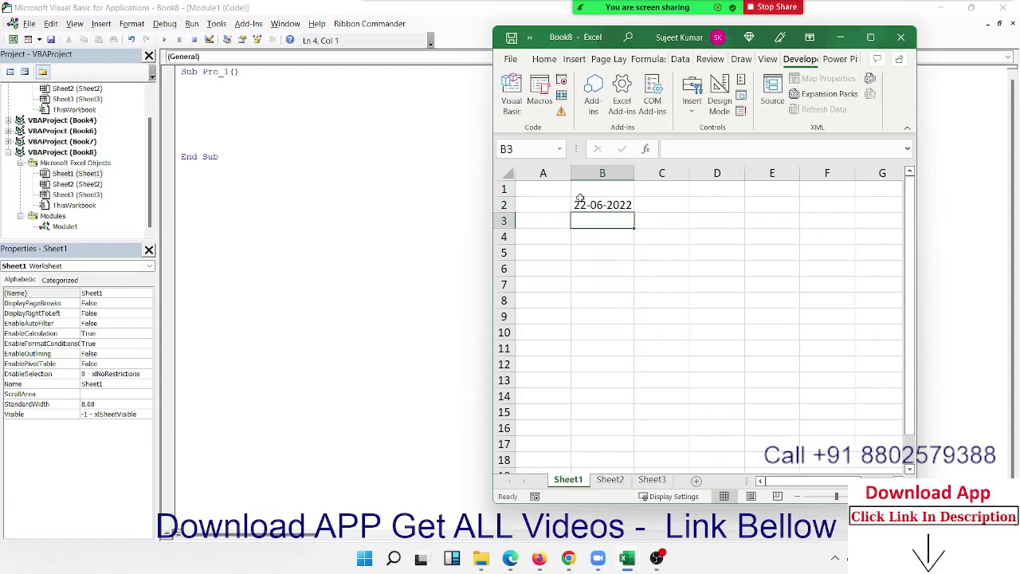
# Add =YEAR(B2) in C3 and =MONTH(B2) in D3.
pyautogui.press('Right')
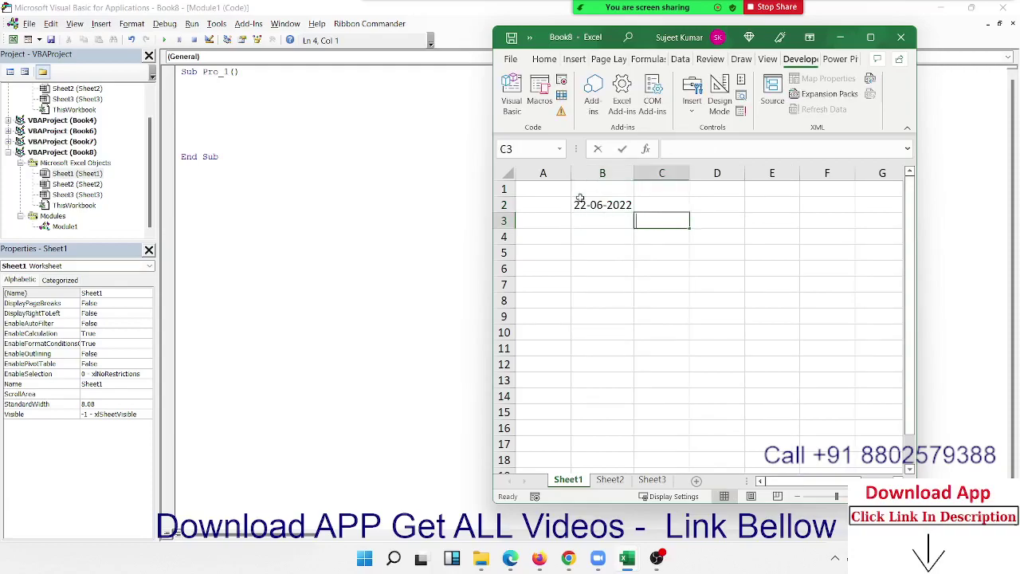
pyautogui.write('=yea')
pyautogui.press('Tab')
pyautogui.press('Left')
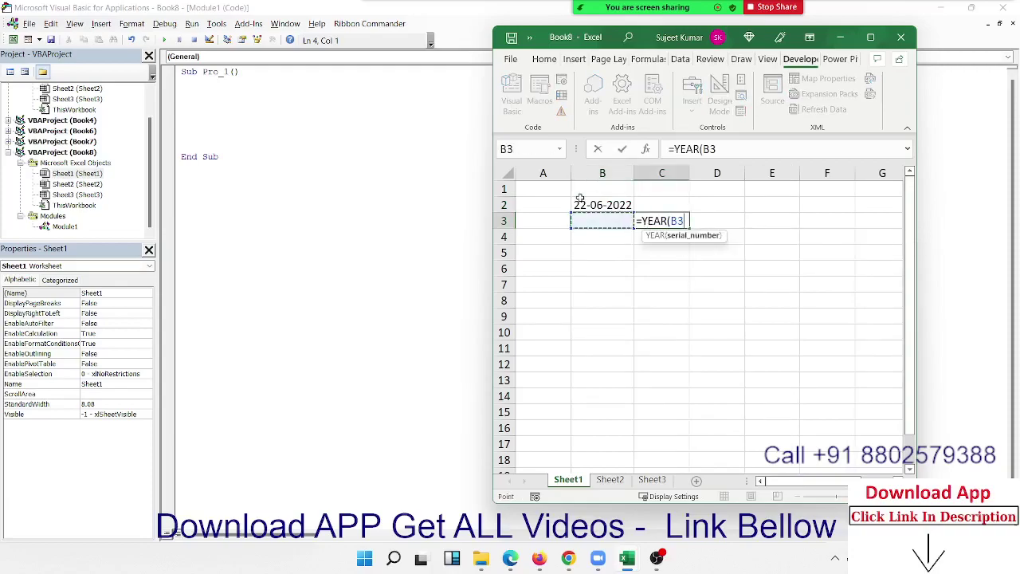
pyautogui.press('Up')
pyautogui.press('Return')
pyautogui.press('Up')
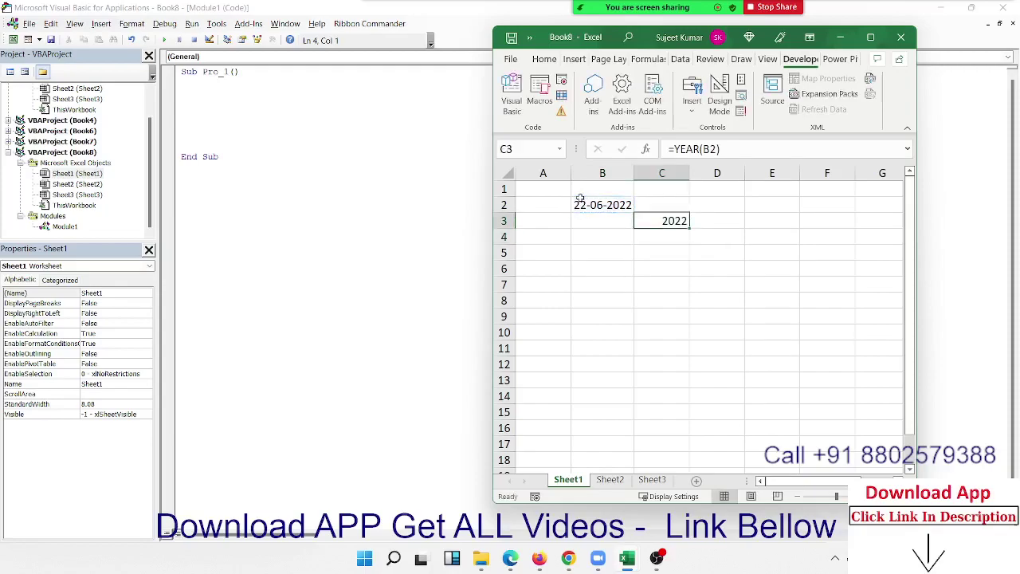
pyautogui.press('Right')
pyautogui.write('=month')
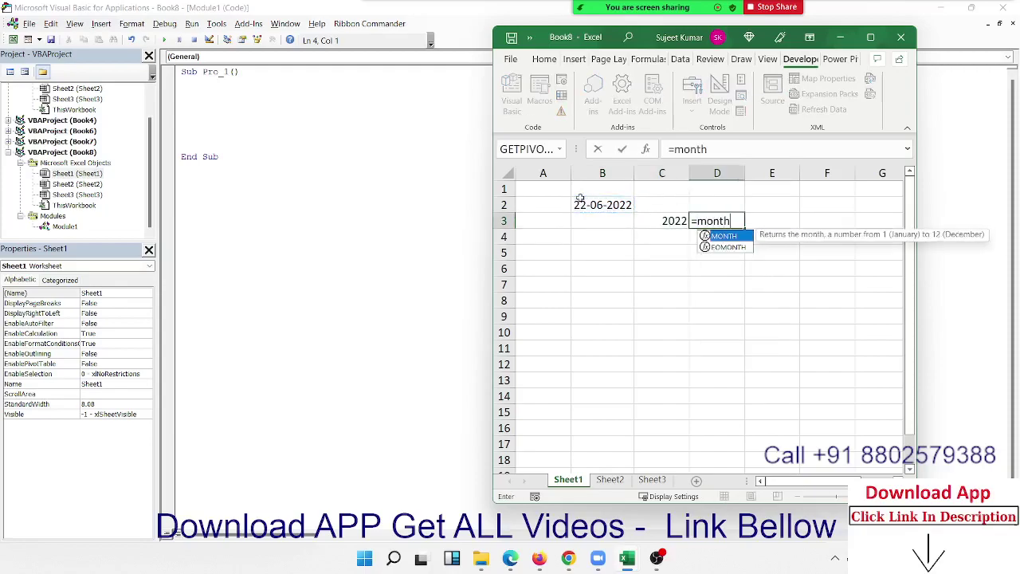
pyautogui.press('Tab')
pyautogui.press('Left')
pyautogui.press('Left')
pyautogui.press('Up')
pyautogui.press('Return')
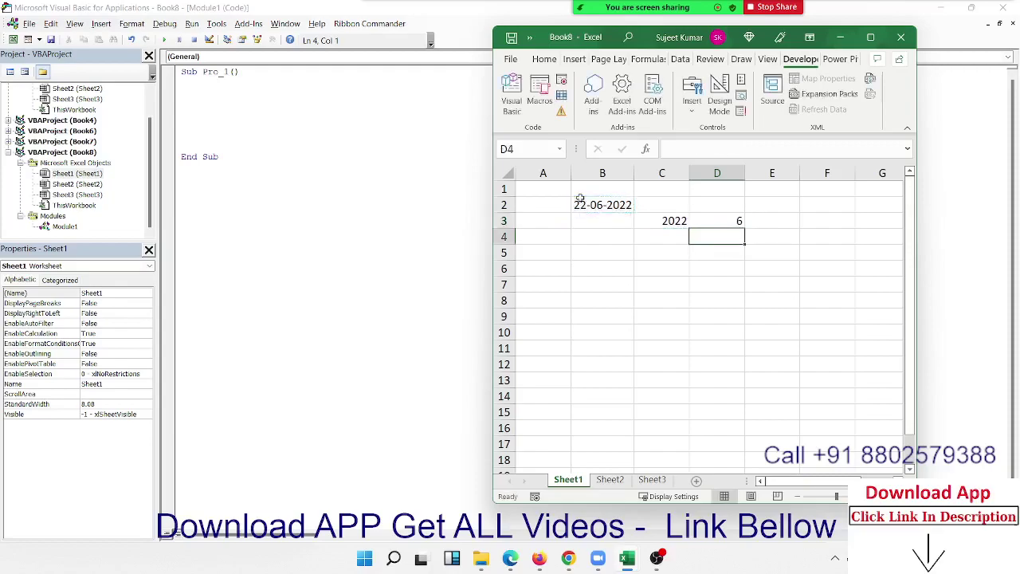
# Add =DAY(B2) in E3, then go back to the Pro_1 code.
pyautogui.press('Up')
pyautogui.press('Right')
pyautogui.write('=day')
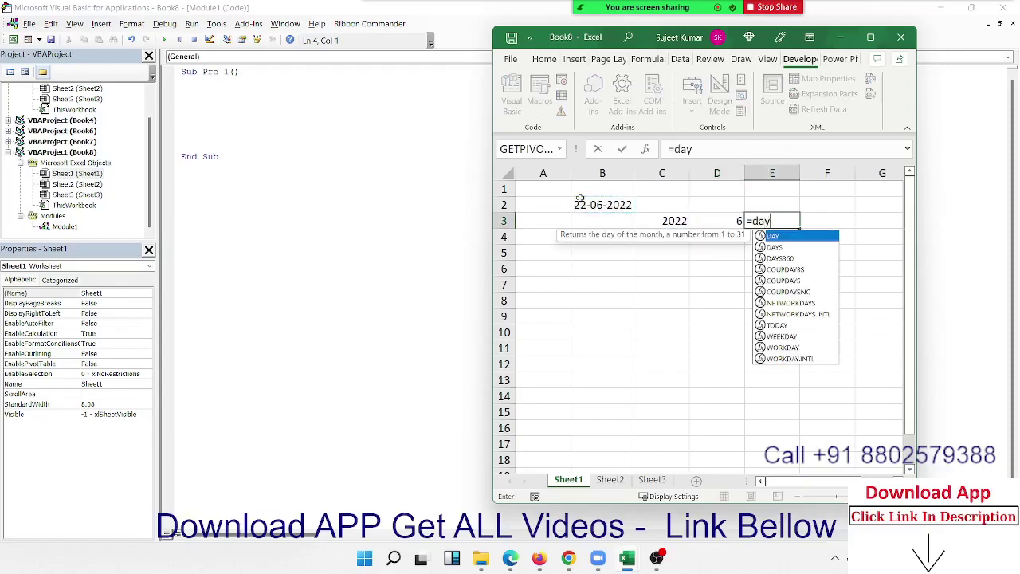
pyautogui.press('Tab')
pyautogui.press('Left')
pyautogui.press('Left')
pyautogui.press('Left')
pyautogui.press('Up')
pyautogui.press('Return')
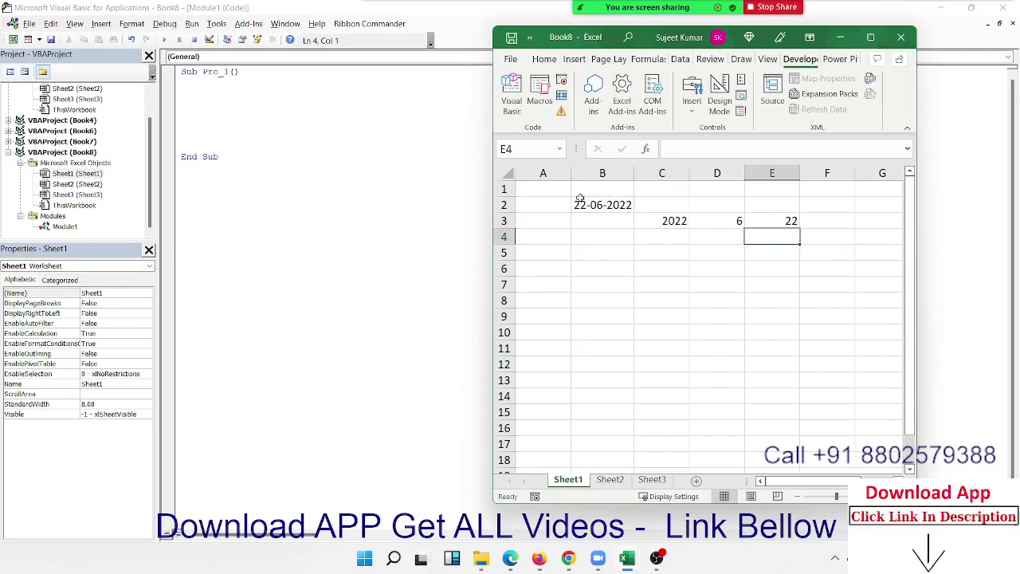
pyautogui.click(255, 102)
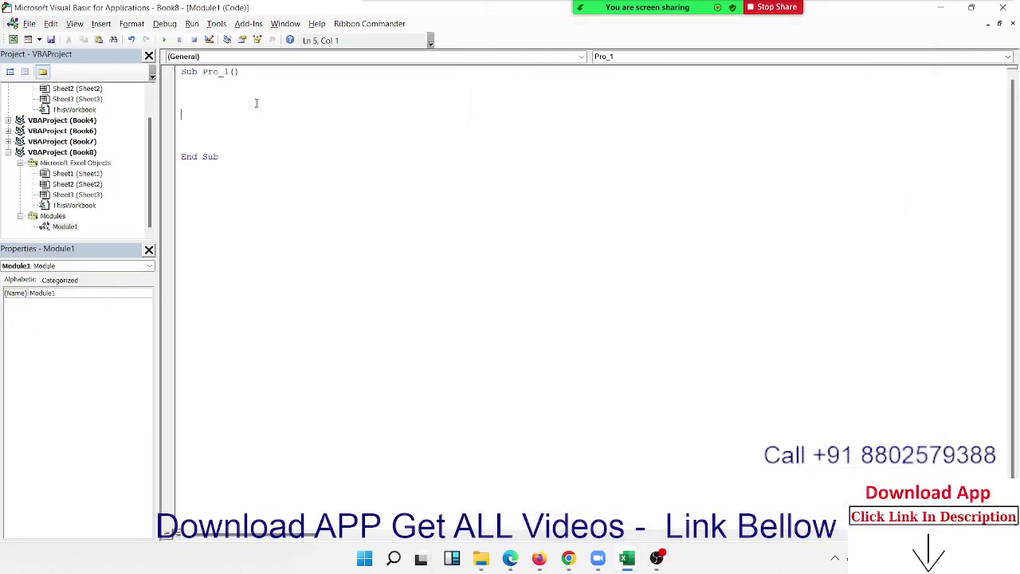
# Begin a line in Pro_1 applying Year to Date instead of today().
pyautogui.write('today')
pyautogui.write('()')
pyautogui.press('BackSpace')
pyautogui.press('BackSpace')
pyautogui.press('BackSpace')
pyautogui.press('BackSpace')
pyautogui.press('BackSpace')
pyautogui.press('BackSpace')
pyautogui.press('BackSpace')
pyautogui.write('Date')
pyautogui.write('ye')
pyautogui.write('ar')
pyautogui.write('(')
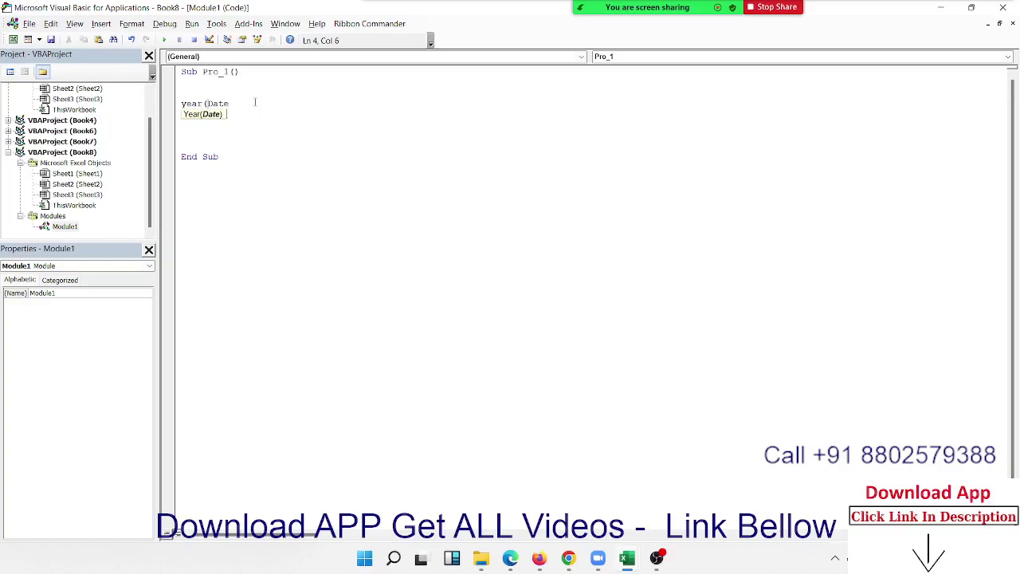
pyautogui.press('Down')
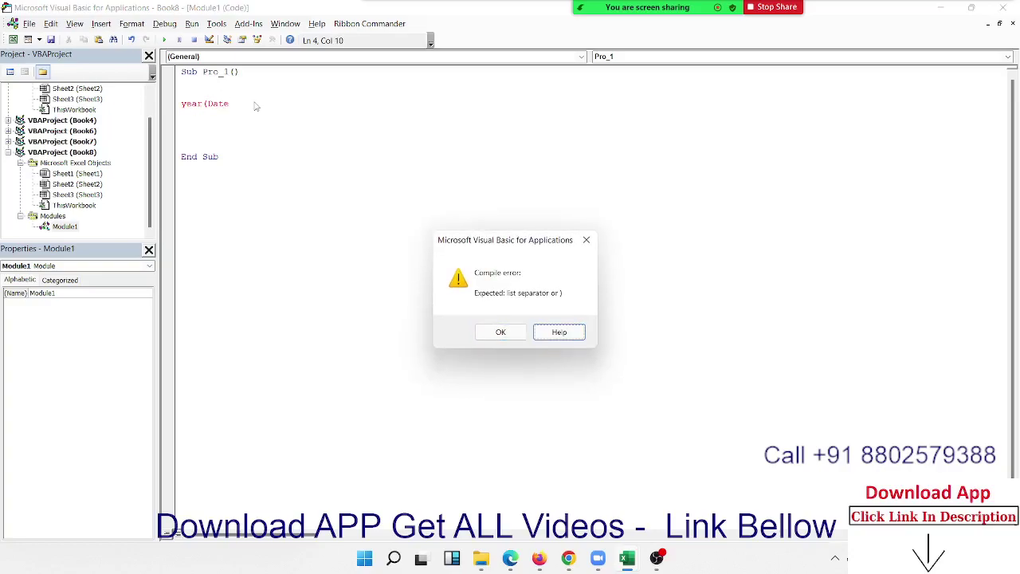
# Clear the compile error and correct the line to y = Year(Date).
pyautogui.press('Escape')
pyautogui.write(')')
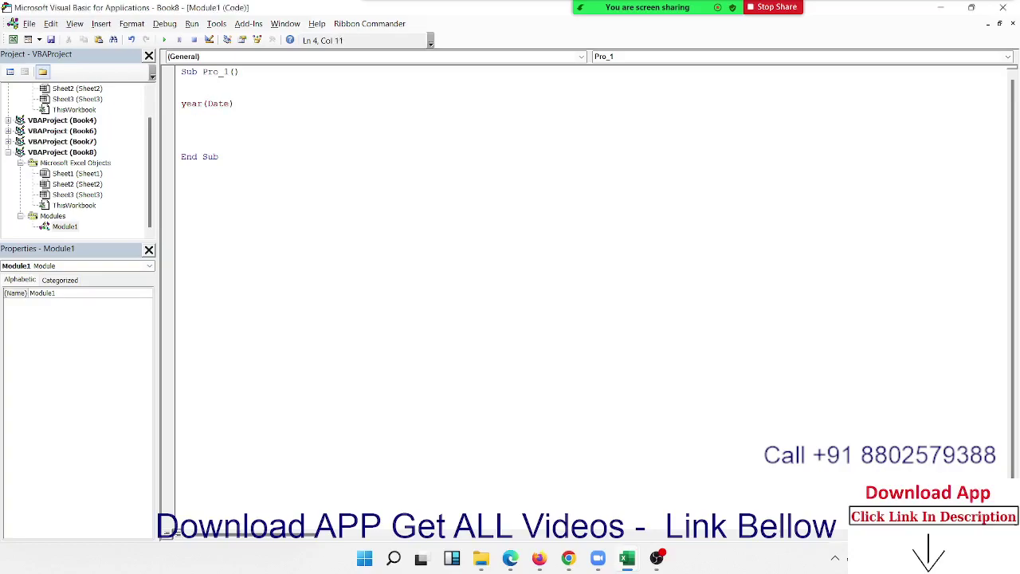
pyautogui.press('Down')
pyautogui.press('Up')
pyautogui.click(208, 104)
pyautogui.press('BackSpace')
pyautogui.click(185, 103)
pyautogui.write('m')
pyautogui.press('BackSpace')
pyautogui.write('y=Y')
pyautogui.press('Down')
# Below y = Year(Date), type m = Month(Date) and d = Day(Date) before End Sub.
pyautogui.click(182, 124)
pyautogui.press('Return')
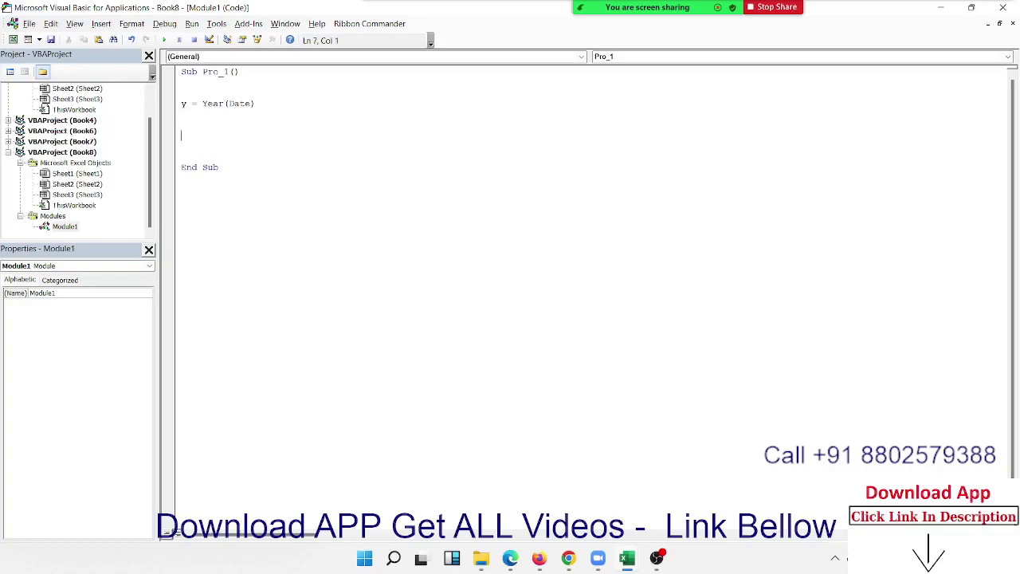
pyautogui.press('Up')
pyautogui.press('Down')
pyautogui.press('Up')
pyautogui.write('m=m')
pyautogui.write('onth(')
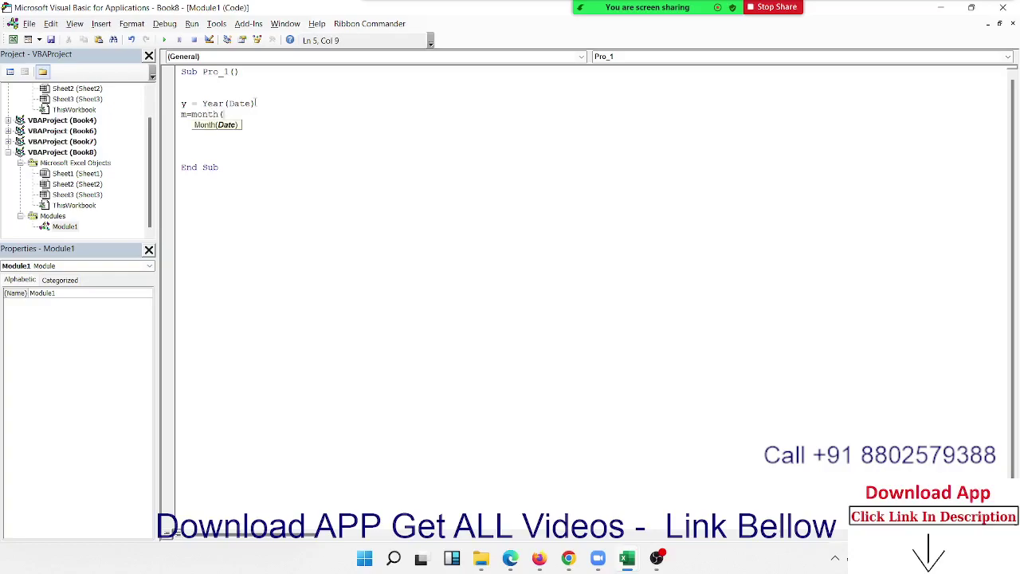
pyautogui.write('date')
pyautogui.write(')')
pyautogui.press('Return')
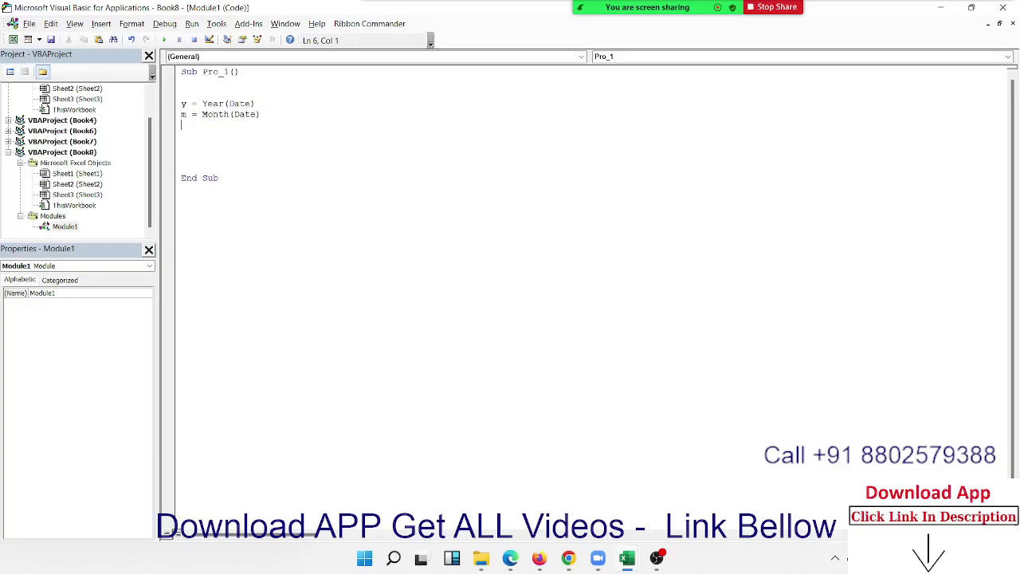
pyautogui.write('d')
pyautogui.write('=day(')
pyautogui.write('Date)')
pyautogui.press('Return')
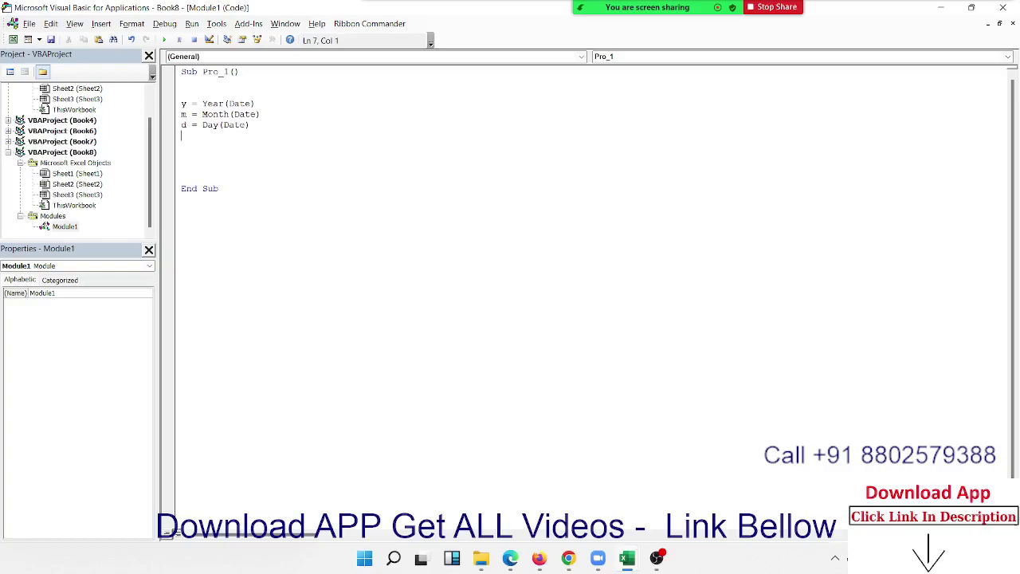
pyautogui.press('Return')
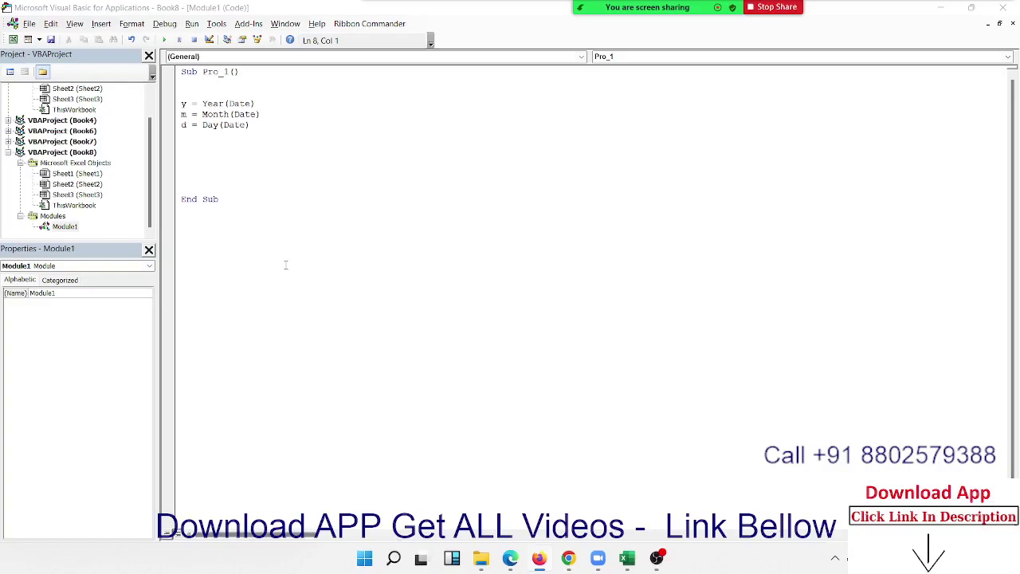
# Add the line MkDir "E:\2022" to Pro_1.
pyautogui.click(207, 155)
pyautogui.write('m')
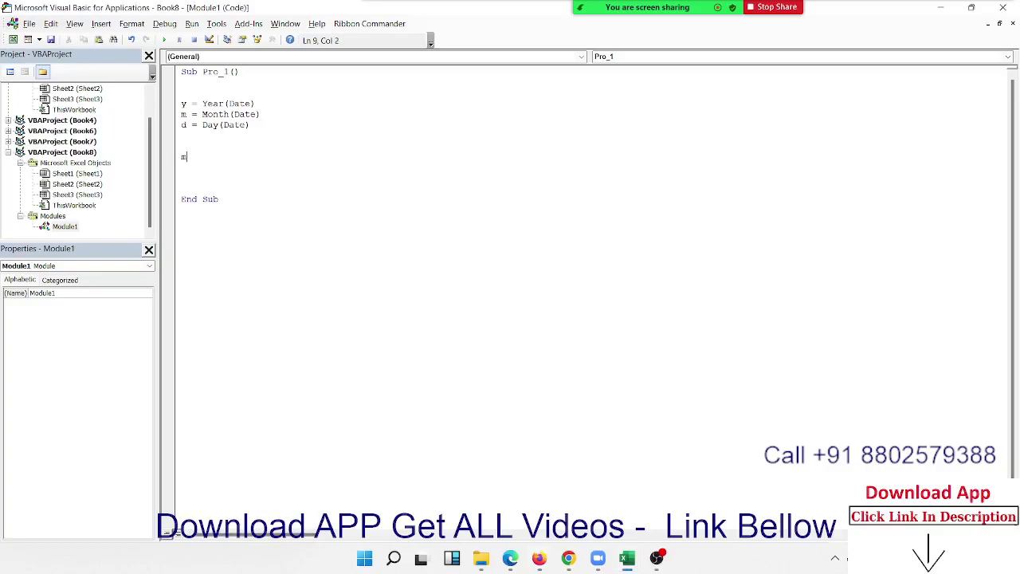
pyautogui.write('kdi')
pyautogui.write('r "')
pyautogui.write('E:')
pyautogui.write('\\20')
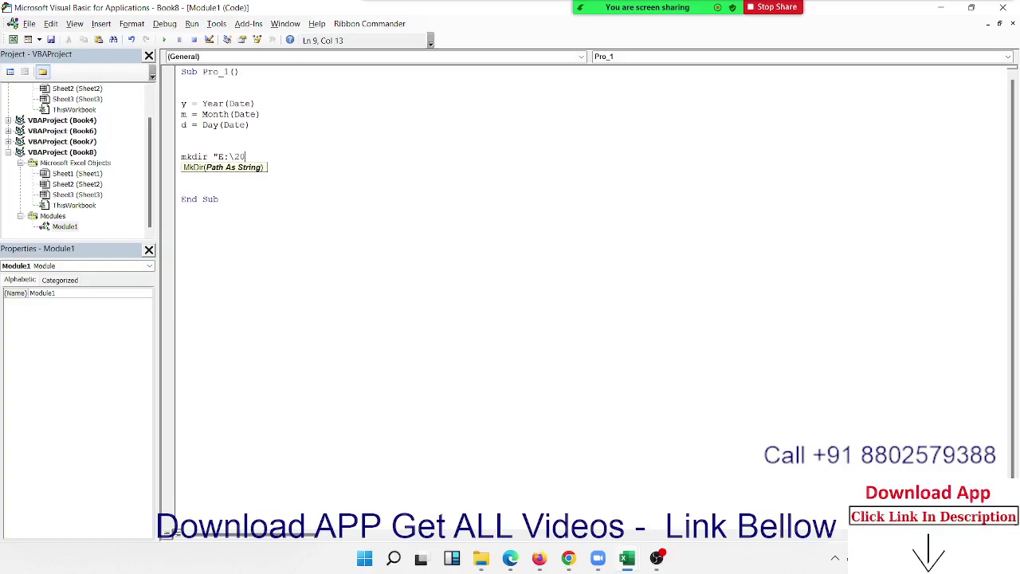
pyautogui.write('22')
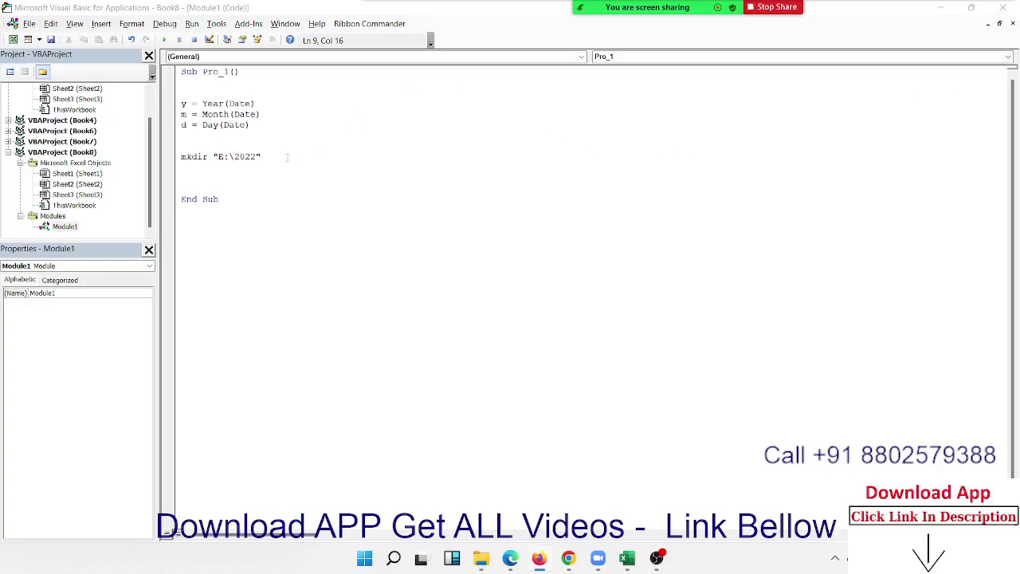
pyautogui.press('Up')
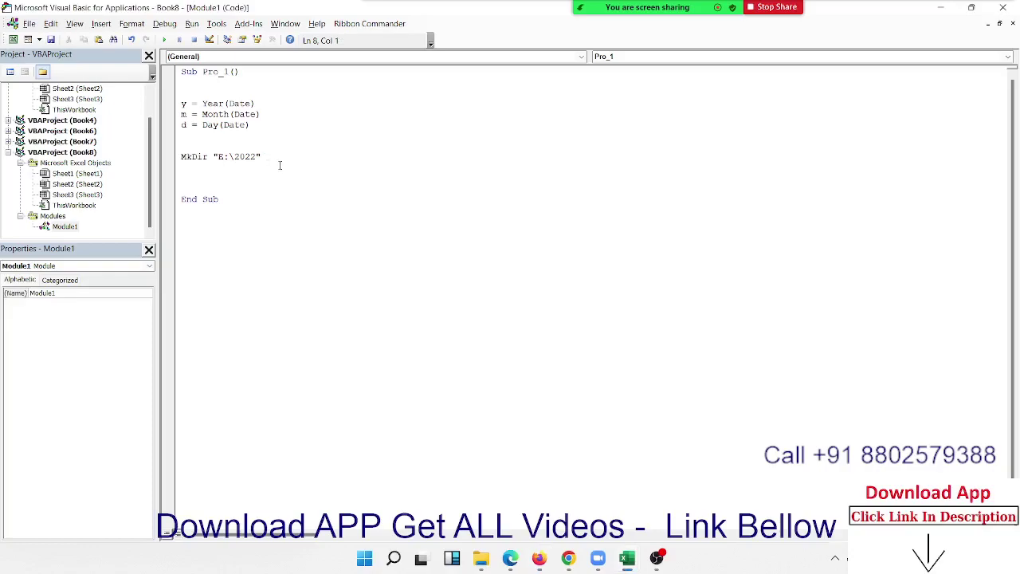
pyautogui.click(261, 156)
pyautogui.write('\\')
pyautogui.write('6')
pyautogui.write('\\')
pyautogui.write('22')
pyautogui.hotkey('shift', 'Left')
pyautogui.hotkey('shift', 'Left')
pyautogui.press('End')
pyautogui.press('BackSpace')
pyautogui.press('BackSpace')
pyautogui.press('BackSpace')
pyautogui.press('BackSpace')
pyautogui.press('BackSpace')
pyautogui.press('BackSpace')
# Duplicate it into two more lines, MkDir "E:\2022\6" and MkDir "E:\2022\6\22".
pyautogui.press('Return')
pyautogui.press('Up')
pyautogui.hotkey('shift', 'Down')
pyautogui.hotkey('ctrl', 'c')
pyautogui.hotkey('ctrl', 'v')
pyautogui.hotkey('ctrl', 'v')
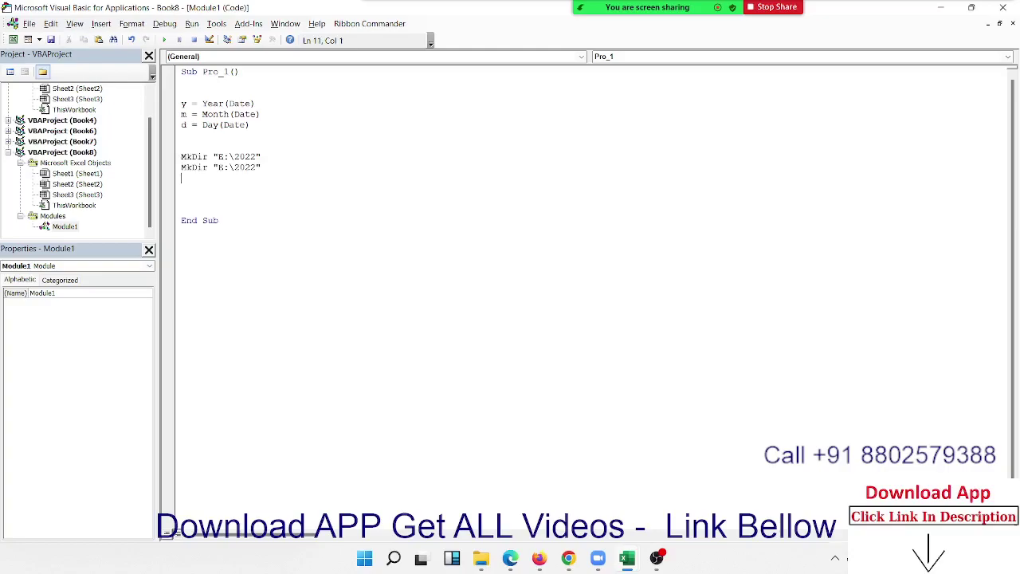
pyautogui.click(259, 168)
pyautogui.write('\\')
pyautogui.write('6')
pyautogui.moveTo(285, 164); pyautogui.dragTo(177, 167)
pyautogui.hotkey('ctrl', 'c')
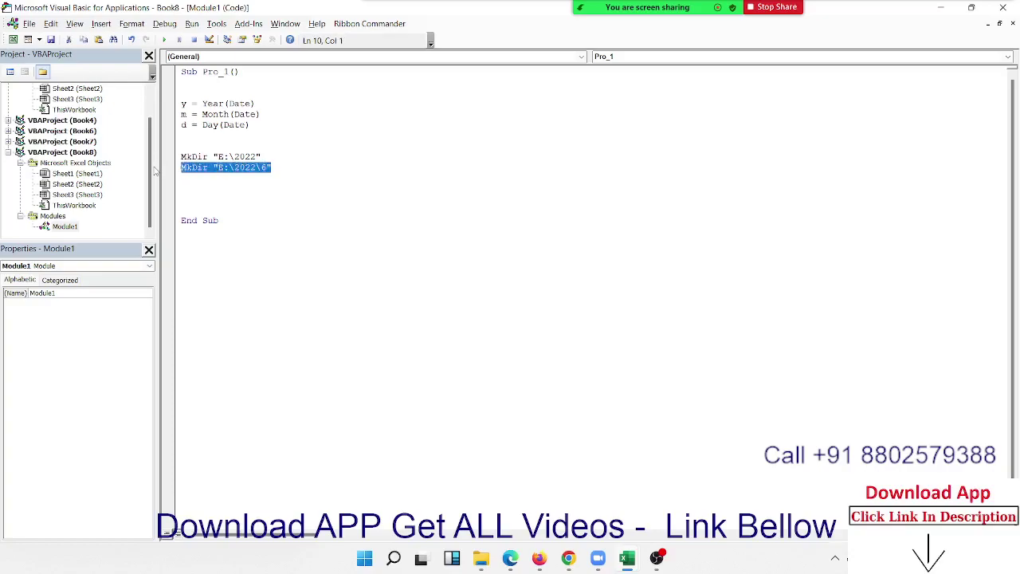
pyautogui.click(210, 181)
pyautogui.hotkey('ctrl', 'v')
pyautogui.press('Left')
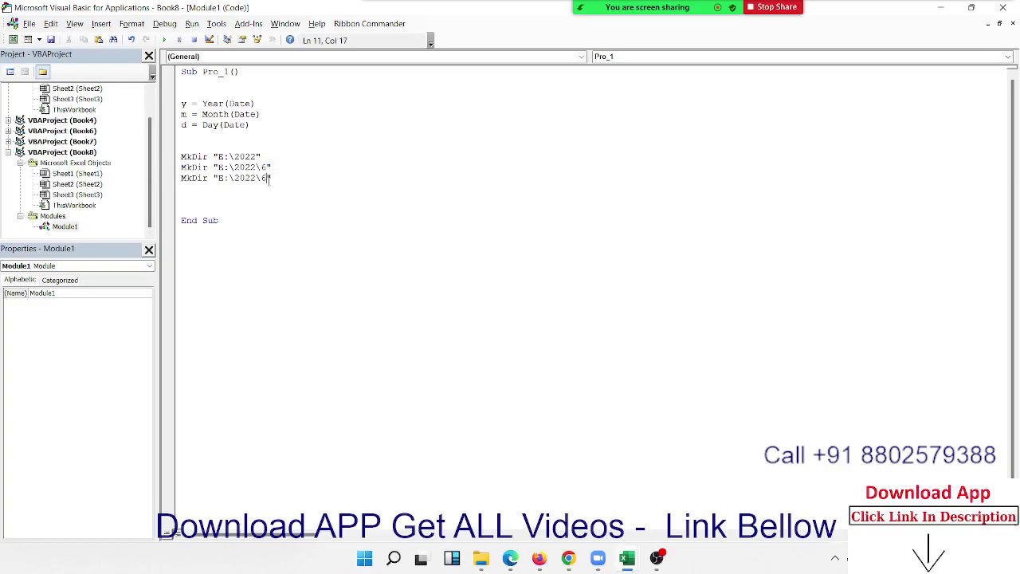
pyautogui.write('\\22')
# Delete the hard-coded year 2022 from the first MkDir path.
pyautogui.click(279, 193)
pyautogui.doubleClick(251, 157)
pyautogui.press('BackSpace')
# Make the first path "E:\" & y and the second "E:\" & y & "\" & m.
pyautogui.write('& ')
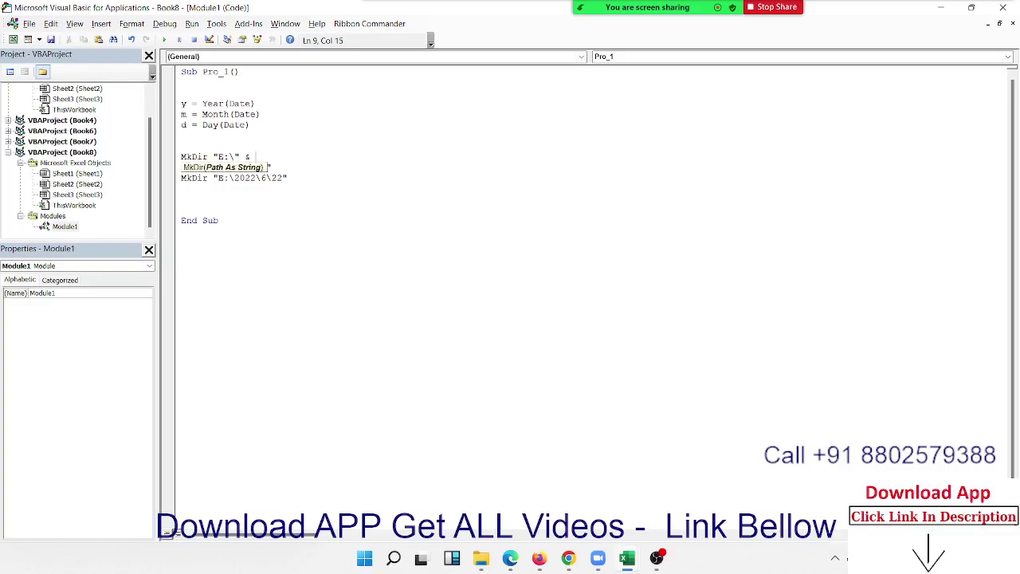
pyautogui.write('y')
pyautogui.click(272, 200)
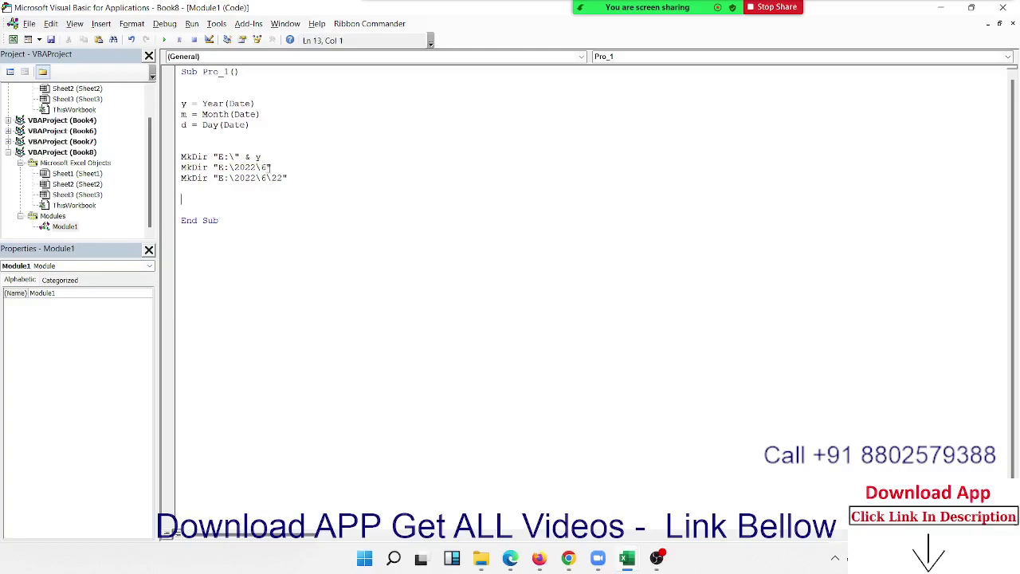
pyautogui.click(272, 166)
pyautogui.press('BackSpace')
pyautogui.press('BackSpace')
pyautogui.press('BackSpace')
pyautogui.press('BackSpace')
pyautogui.press('BackSpace')
pyautogui.press('BackSpace')
pyautogui.press('BackSpace')
pyautogui.write('" ')
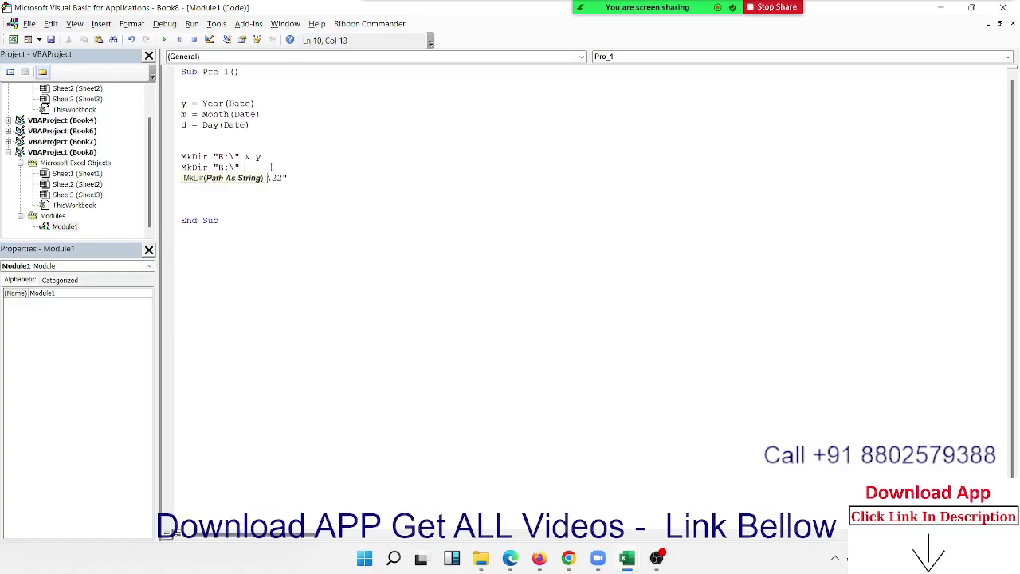
pyautogui.write('& ')
pyautogui.write('y & ')
pyautogui.write('"\\" ')
pyautogui.write('& ,')
pyautogui.press('BackSpace')
pyautogui.write('m')
# Make the third path "E:\" & y & "\" & m & "\" & d, then add a blank line below.
pyautogui.click(294, 178)
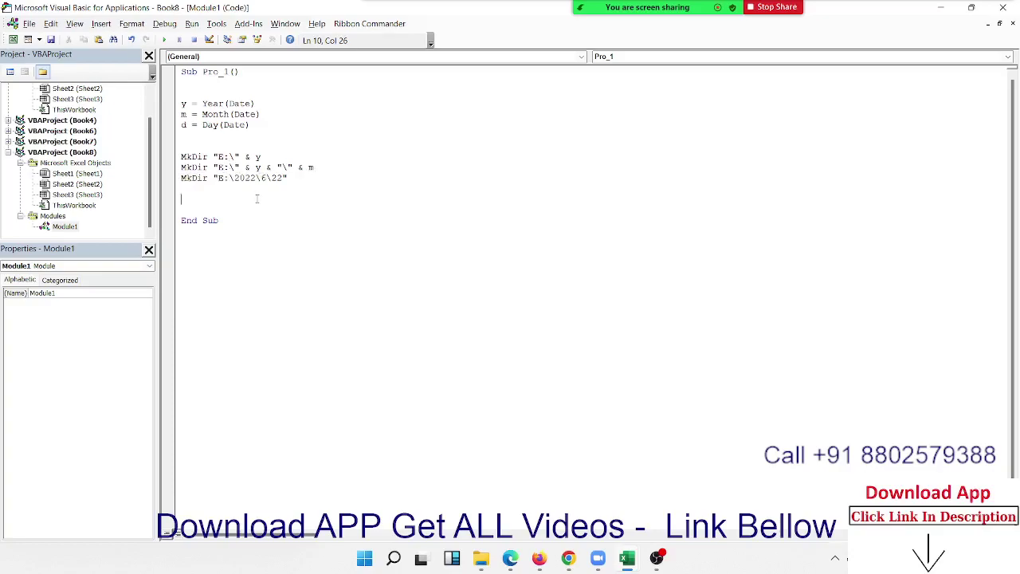
pyautogui.press('BackSpace')
pyautogui.press('BackSpace')
pyautogui.press('BackSpace')
pyautogui.press('BackSpace')
pyautogui.press('BackSpace')
pyautogui.press('BackSpace')
pyautogui.press('BackSpace')
pyautogui.press('BackSpace')
pyautogui.press('BackSpace')
pyautogui.write('" & ')
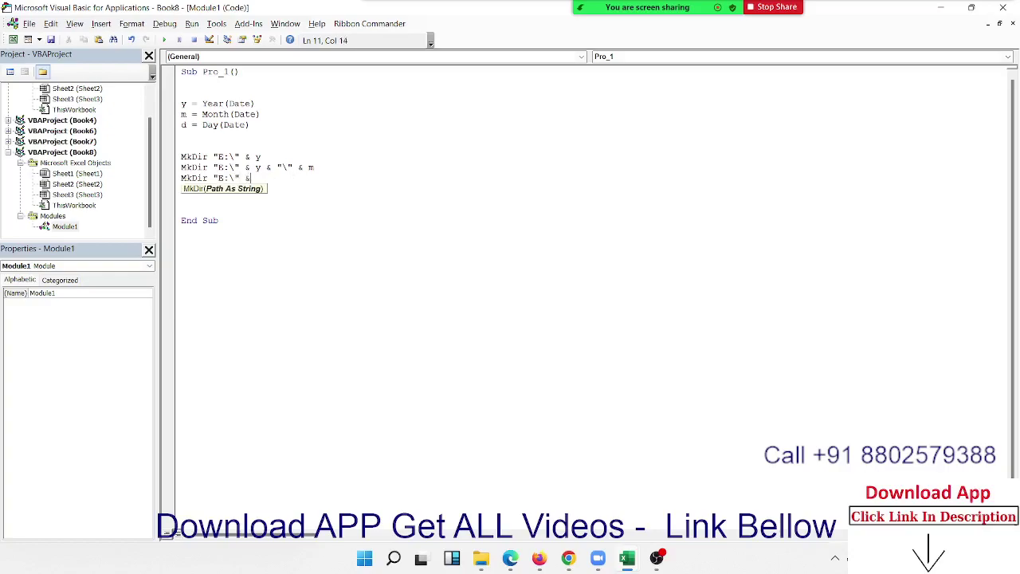
pyautogui.write('y ')
pyautogui.write('& "')
pyautogui.write('\\" ')
pyautogui.write('& m ')
pyautogui.write('& ')
pyautogui.write('"\\" ')
pyautogui.write('& ')
pyautogui.write('d')
pyautogui.press('Down')
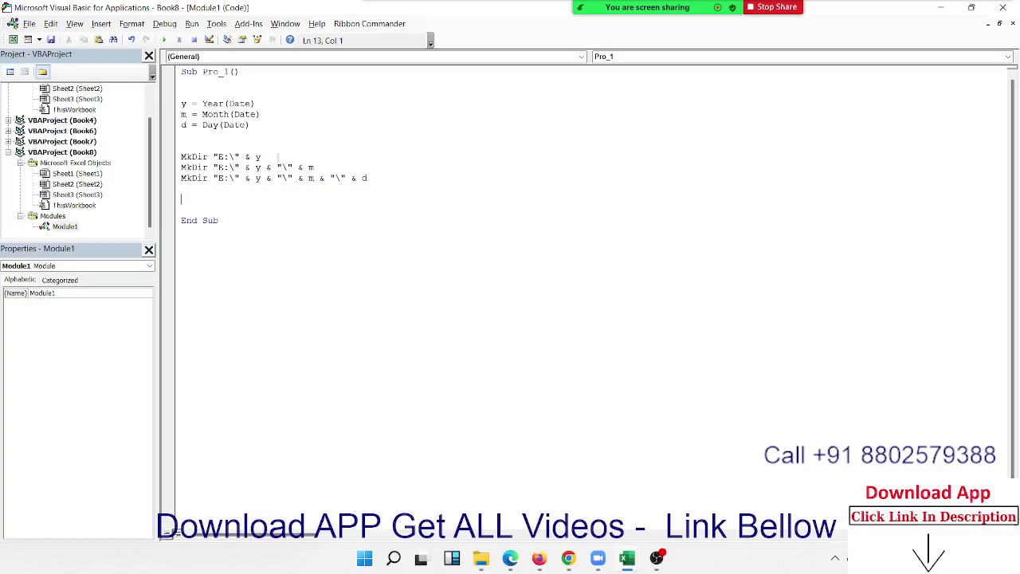
pyautogui.doubleClick(278, 157)
pyautogui.doubleClick(311, 168)
pyautogui.click(320, 177)
pyautogui.doubleClick(383, 177)
pyautogui.click(225, 199)
pyautogui.press('Return')
# Start a Workbooks.Add.SaveAs line using IntelliSense completion.
pyautogui.write('work')
pyautogui.write('bo')
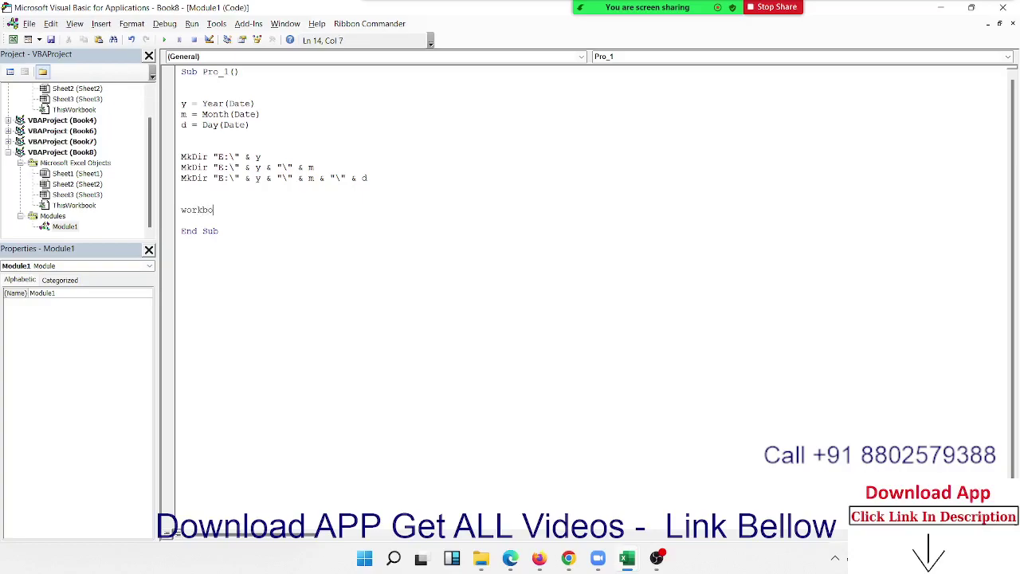
pyautogui.write('oks')
pyautogui.write('.ad')
pyautogui.press('Tab')
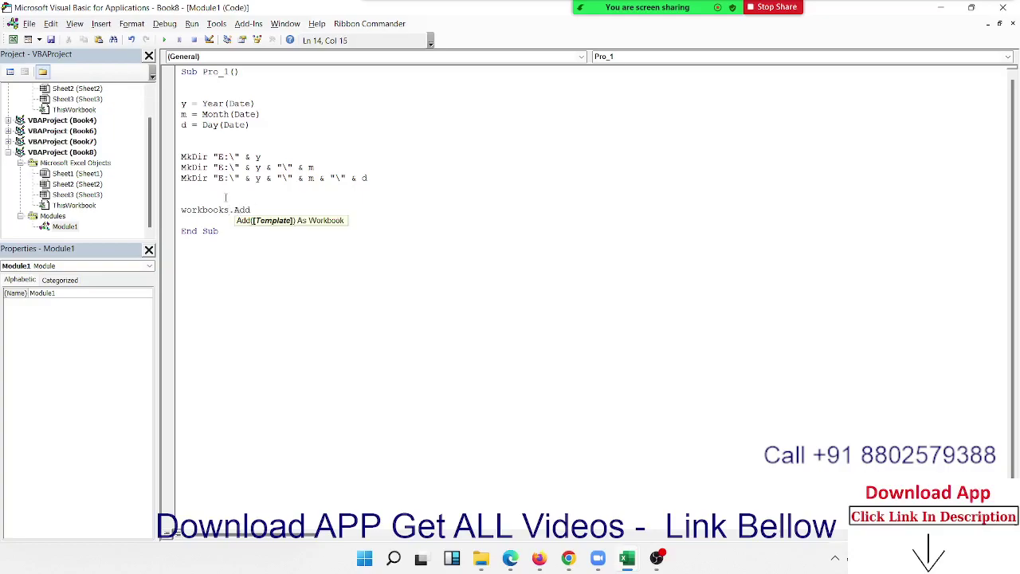
pyautogui.press('BackSpace')
pyautogui.write('.sa')
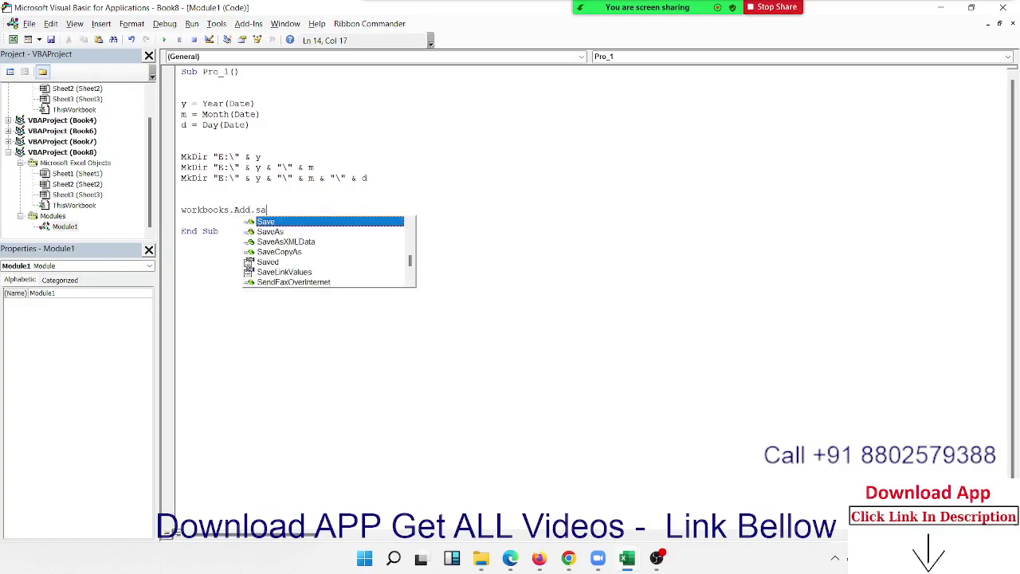
pyautogui.press('Tab')
pyautogui.click(287, 278)
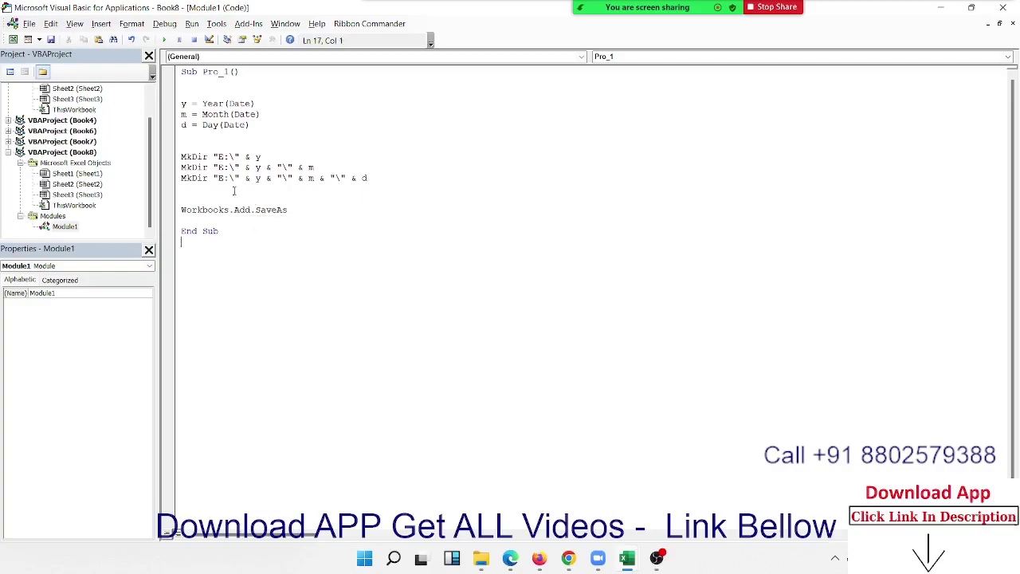
# Give SaveAs the day-folder path followed by & "\" & d & ".xlsx".
pyautogui.moveTo(214, 178); pyautogui.dragTo(367, 178)
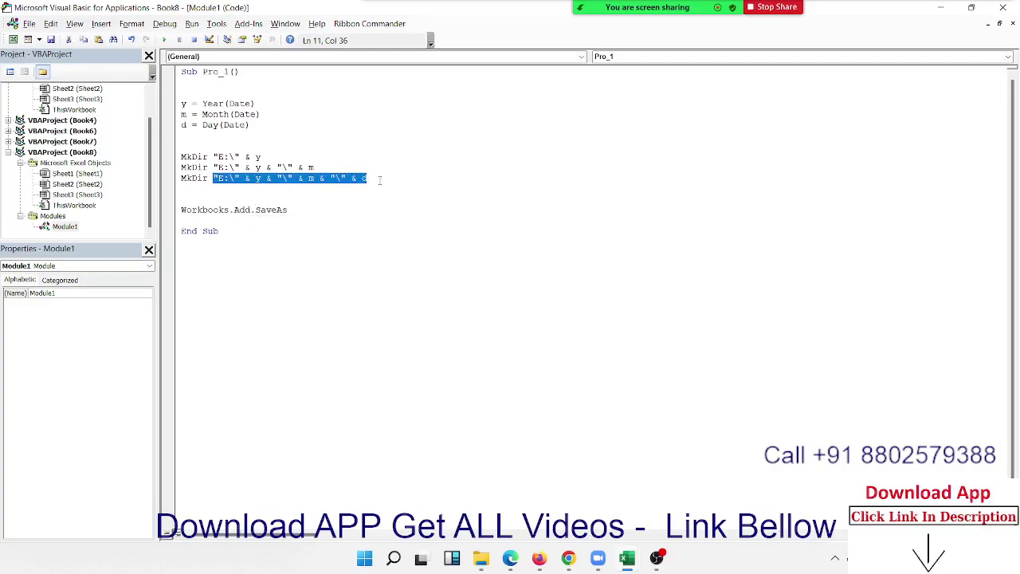
pyautogui.hotkey('ctrl', 'c')
pyautogui.click(332, 209)
pyautogui.hotkey('ctrl', 'v')
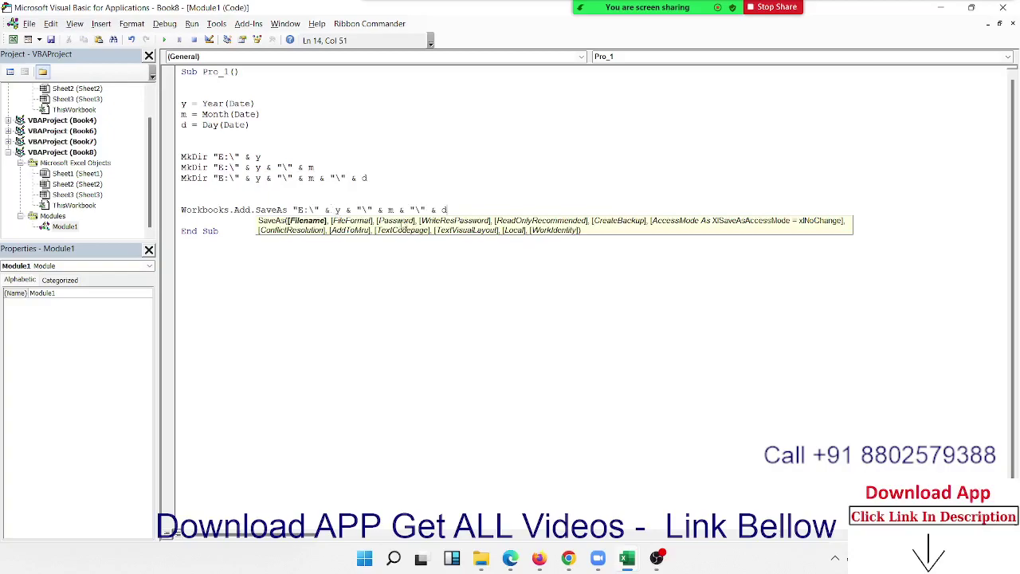
pyautogui.write('&')
pyautogui.write(' "')
pyautogui.write('\\" ')
pyautogui.write('& d')
pyautogui.rightClick(417, 225)
pyautogui.press('Escape')
pyautogui.write('& "\\" & d &".')
pyautogui.write('xlsx"')
pyautogui.click(402, 252)
pyautogui.click(243, 221)
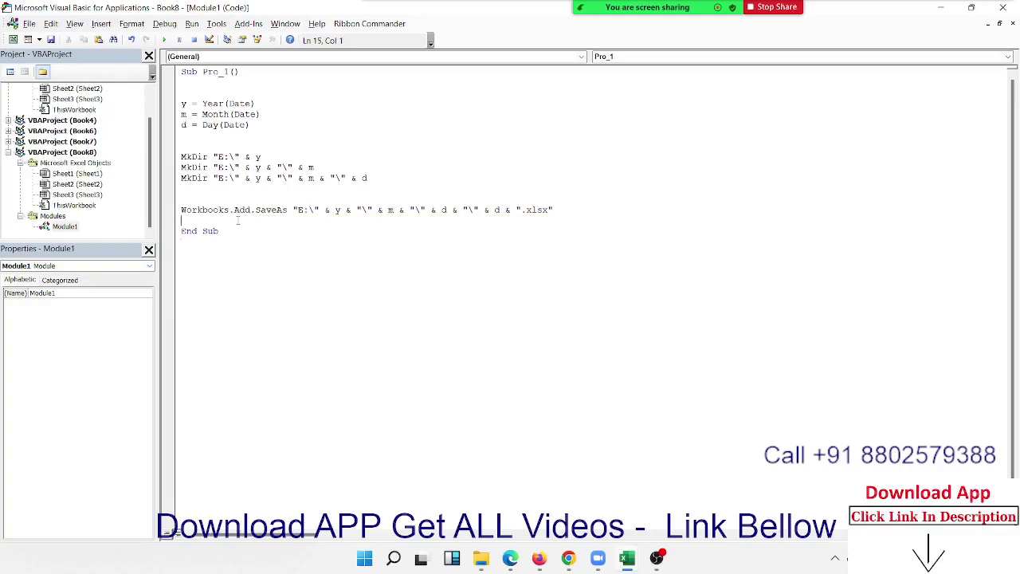
pyautogui.press('Return')
# Add the line ActiveWorkbook.Close True below the SaveAs line.
pyautogui.click(181, 221)
pyautogui.write('acti')
pyautogui.write('ve')
pyautogui.write('workboo')
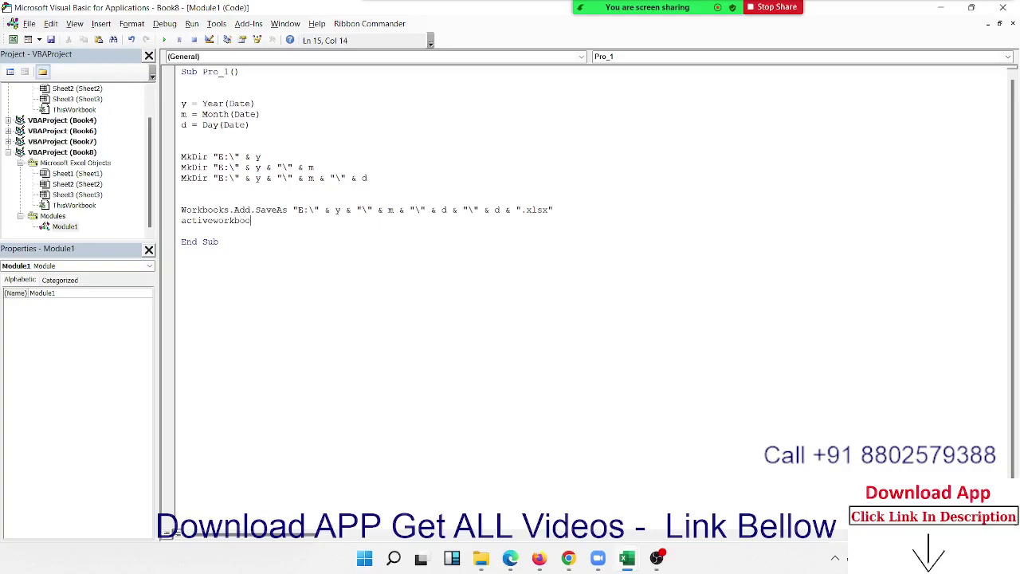
pyautogui.write('k.clo')
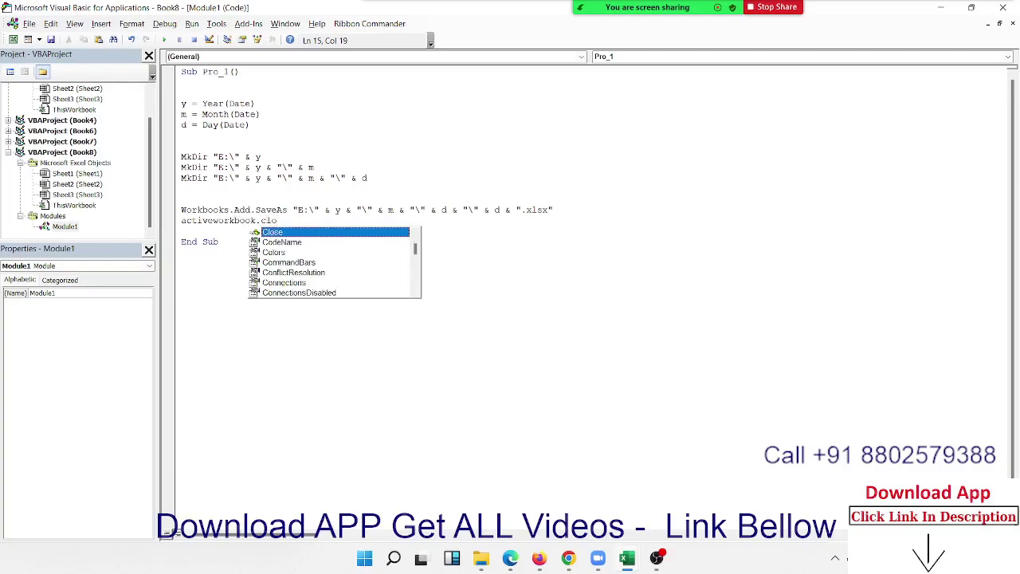
pyautogui.write(' True')
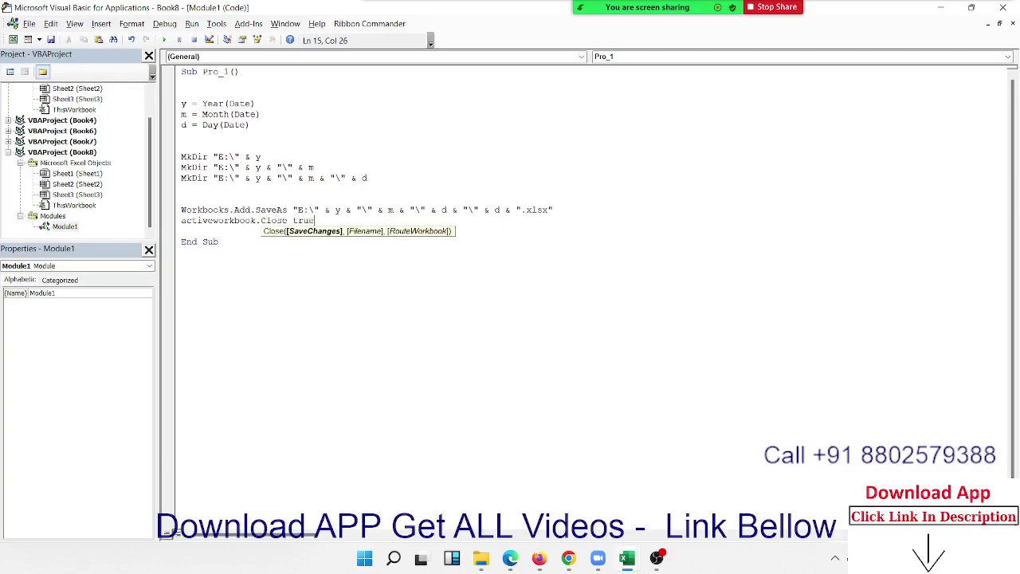
pyautogui.press('Return')
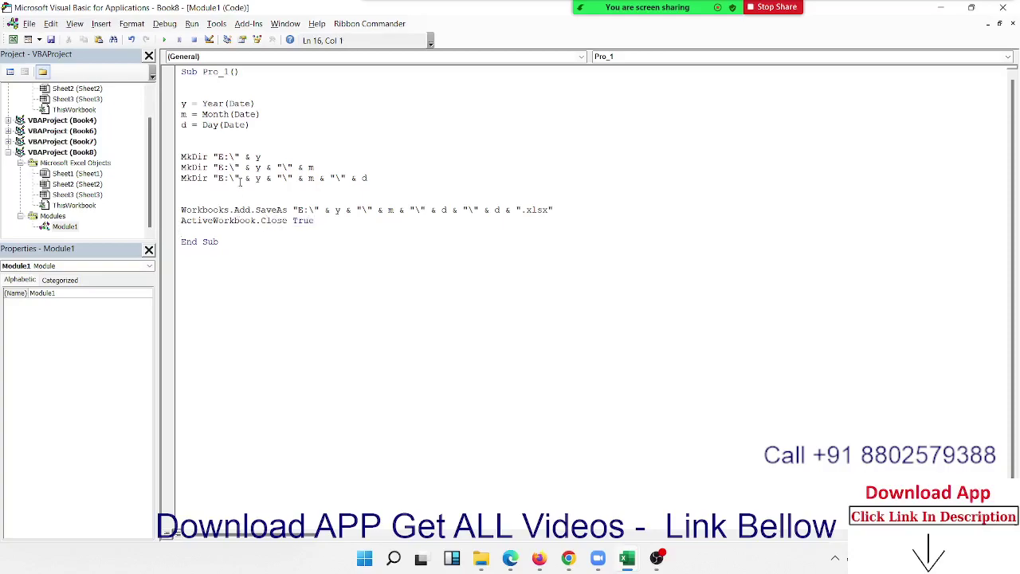
# Add MsgBox "File Created" before End Sub and switch to the Book2 window.
pyautogui.press('Return')
pyautogui.write('msgbox ')
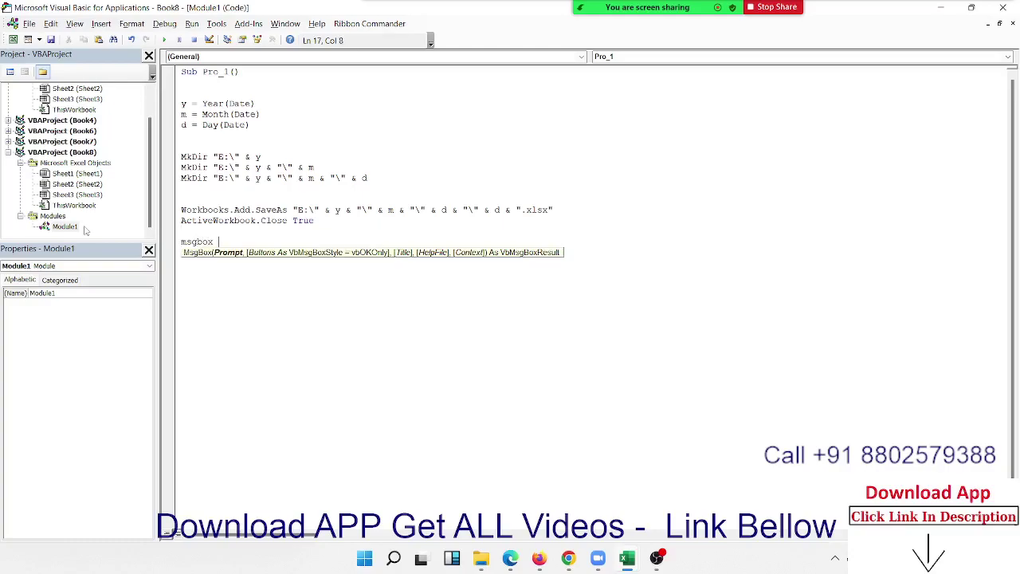
pyautogui.write('"File')
pyautogui.write('Creat')
pyautogui.write('ed"')
pyautogui.click(197, 290)
pyautogui.click(224, 241)
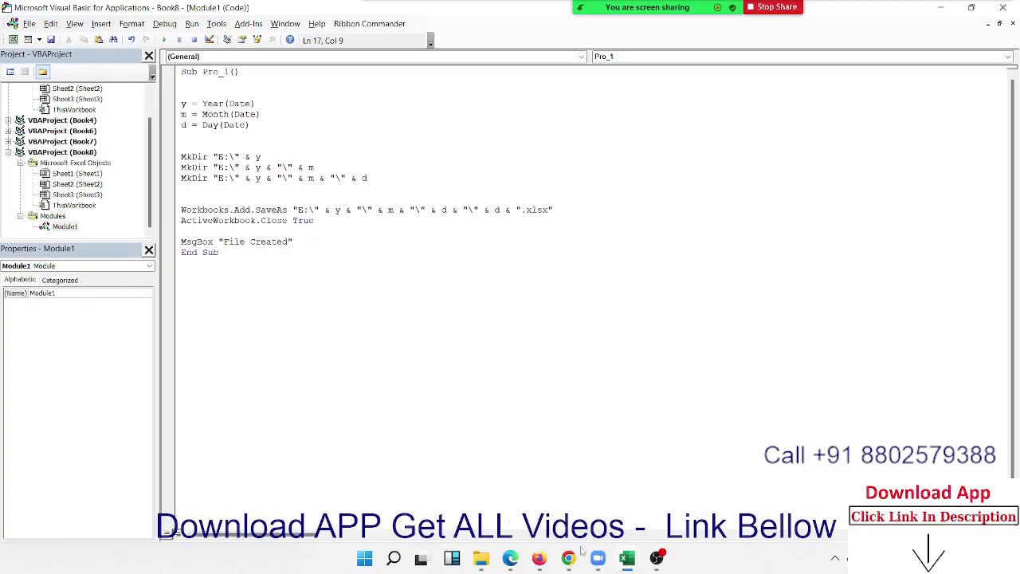
pyautogui.click(630, 561)
# Run Pro_1 from Book2 and dismiss its File Created message.
pyautogui.click(330, 501)
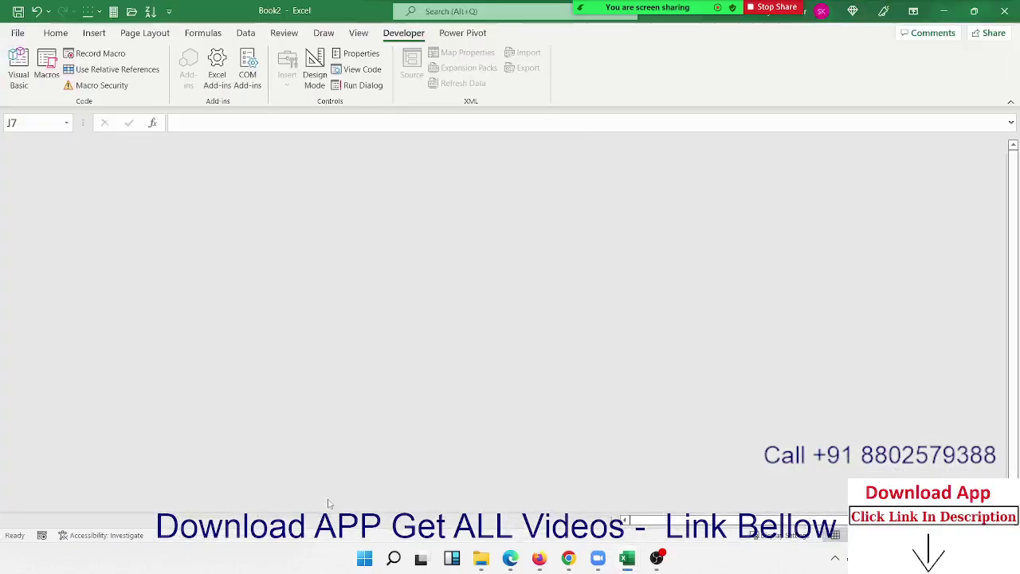
pyautogui.click(46, 64)
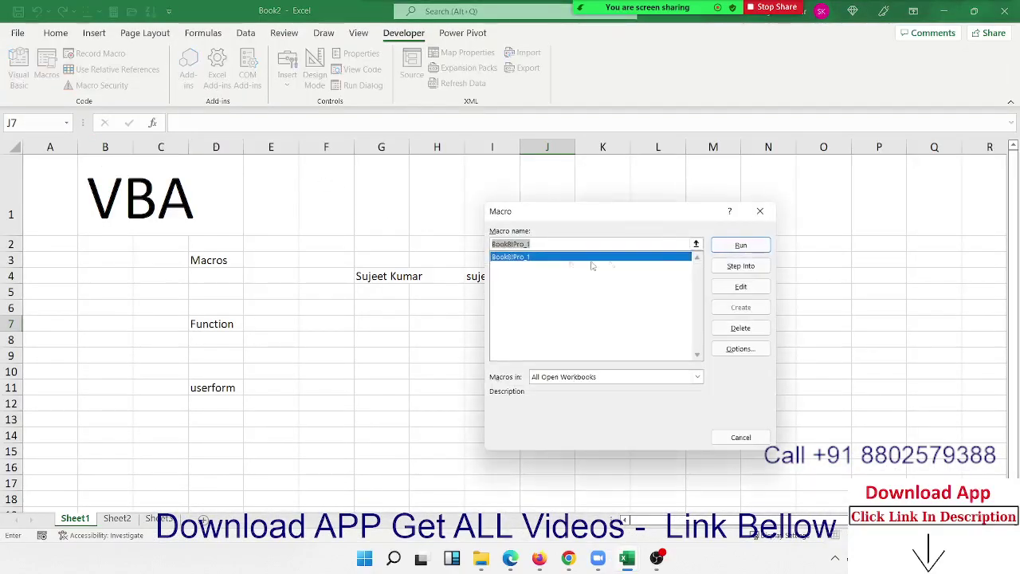
pyautogui.click(737, 245)
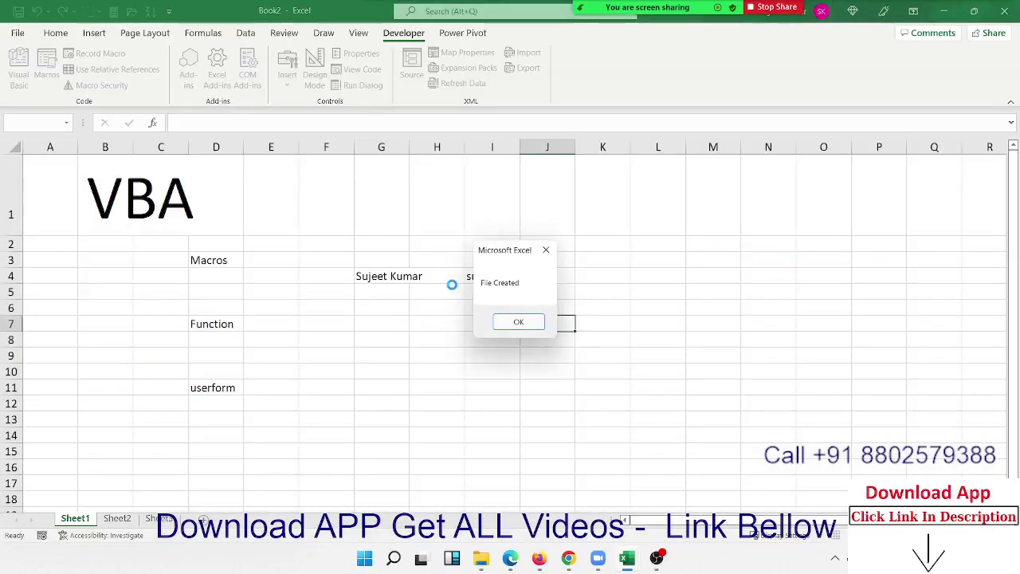
pyautogui.click(516, 321)
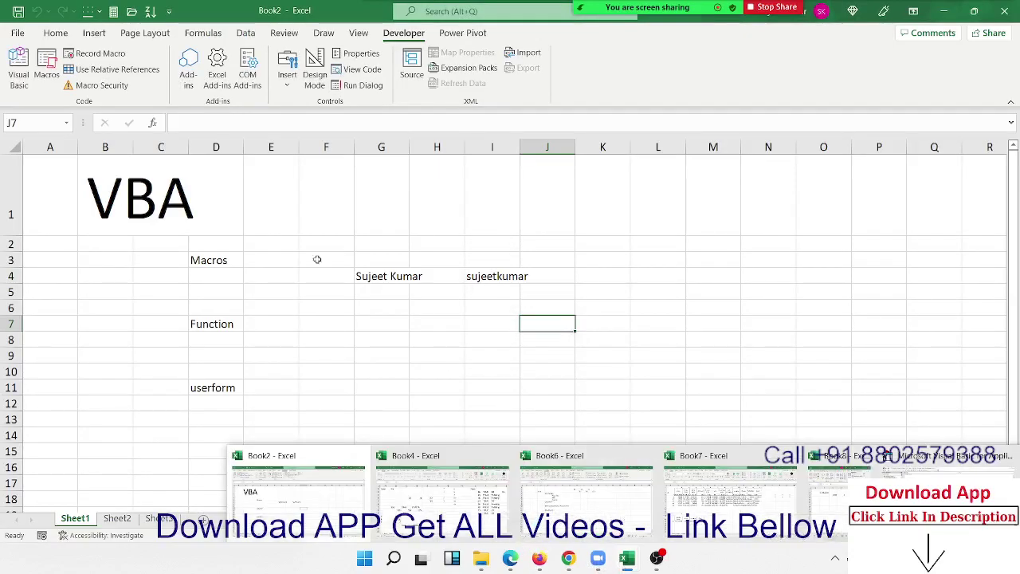
# Run Pro_1 a second time, triggering run-time error 75, Path/File access error.
pyautogui.click(289, 307)
pyautogui.click(48, 68)
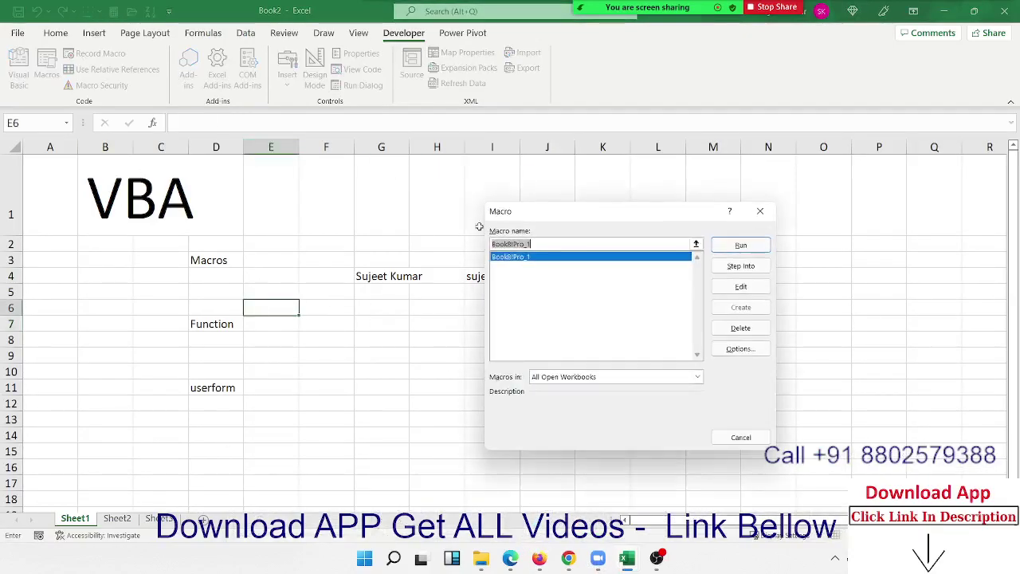
pyautogui.click(725, 245)
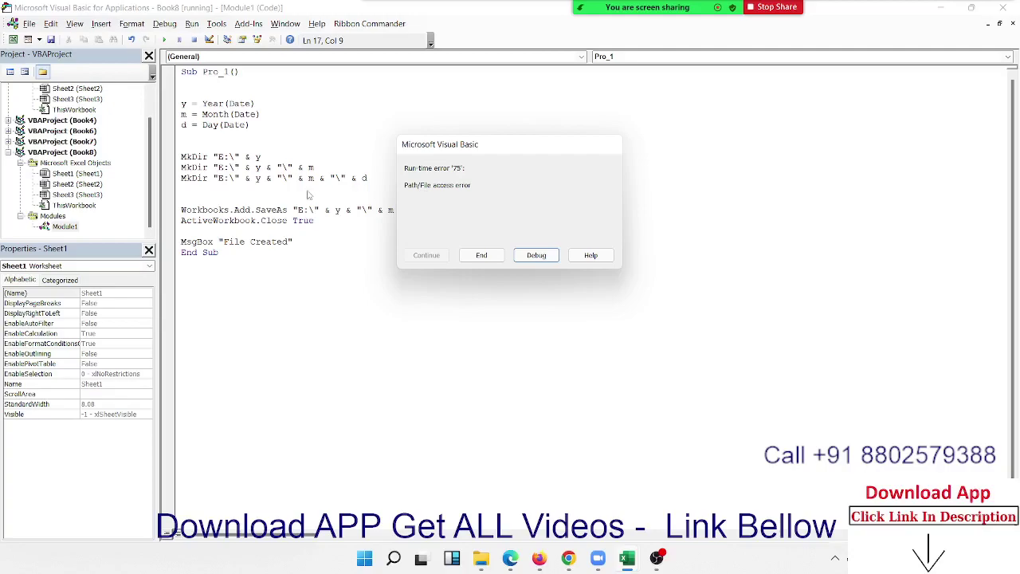
# Debug the error to its MkDir line and open Local Disk (E:) in File Explorer.
pyautogui.click(536, 255)
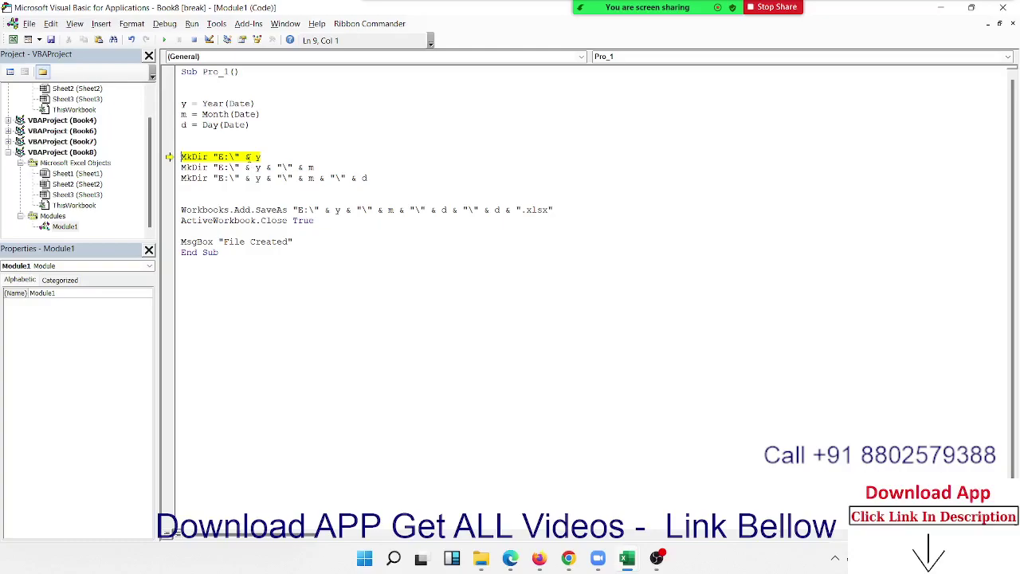
pyautogui.click(480, 558)
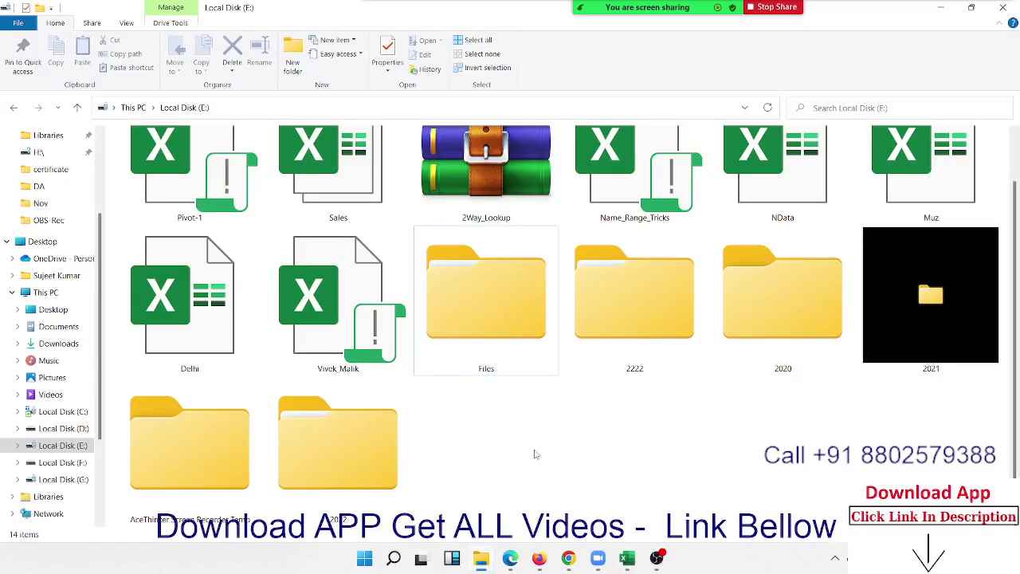
# Check the year folders on Local Disk (E:), then return to the paused Book8 code.
pyautogui.click(390, 478)
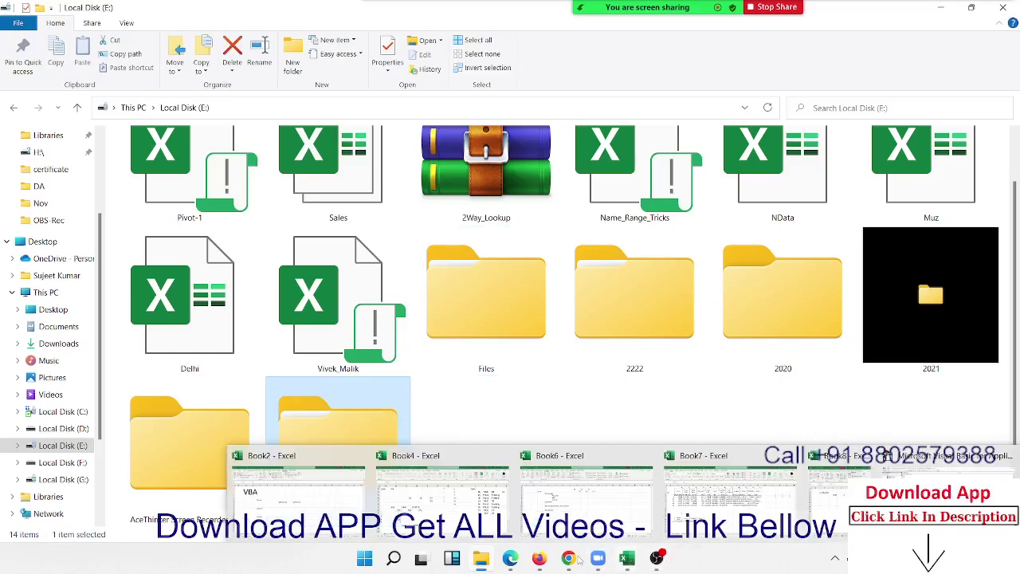
pyautogui.moveTo(627, 558)
pyautogui.click(908, 486)
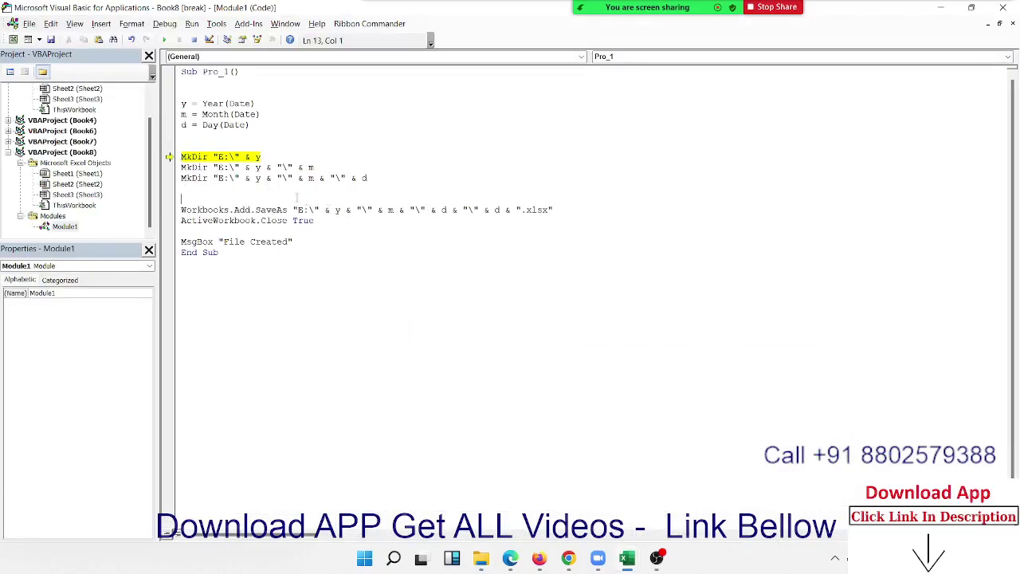
# Reset the paused macro and insert On Error Resume Next above the MkDir lines.
pyautogui.moveTo(306, 195); pyautogui.dragTo(182, 146)
pyautogui.click(183, 147)
pyautogui.click(193, 40)
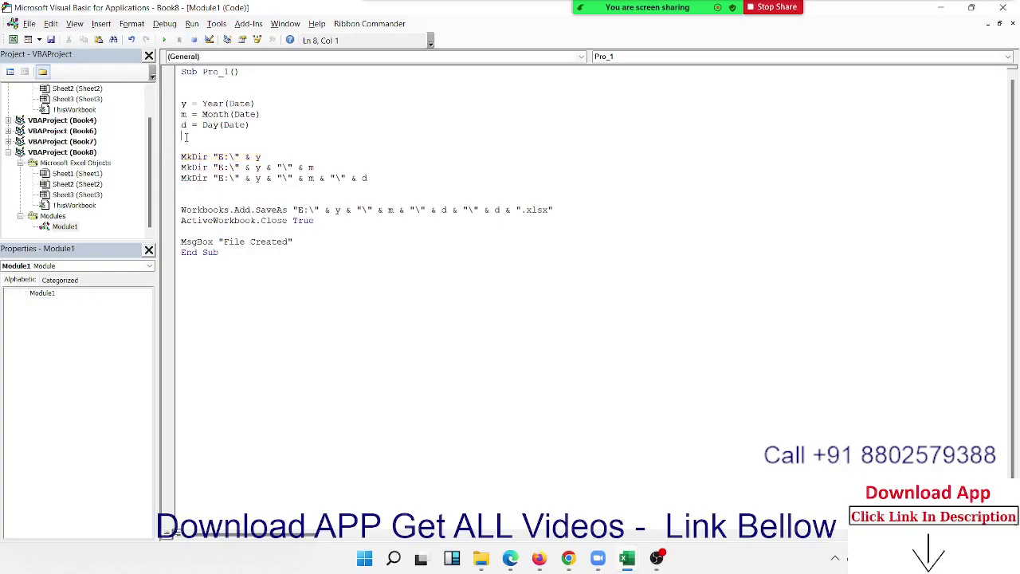
pyautogui.press('Return')
pyautogui.write('o')
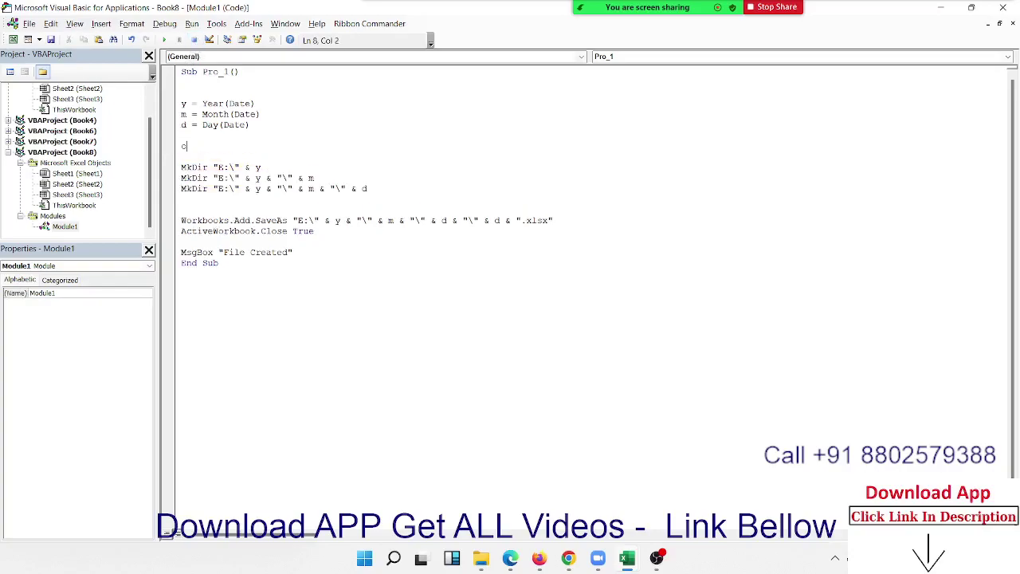
pyautogui.write('n error')
pyautogui.write(' resume ')
pyautogui.write('next')
pyautogui.press('Return')
# Highlight each of the three MkDir lines beneath it in turn.
pyautogui.press('Down')
pyautogui.hotkey('shift', 'Down')
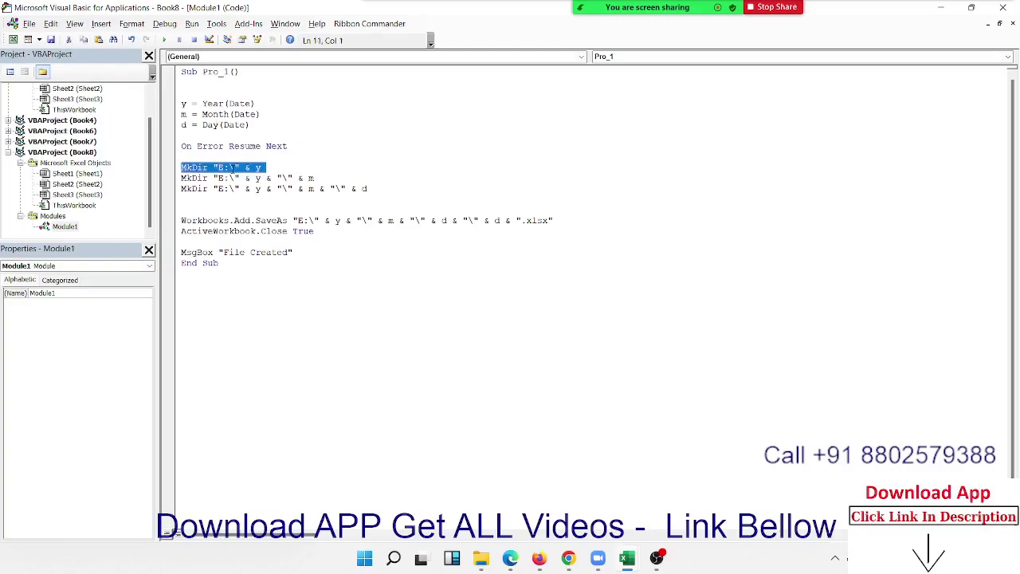
pyautogui.press('Down')
pyautogui.hotkey('shift', 'Down')
pyautogui.press('Down')
pyautogui.hotkey('shift', 'Down')
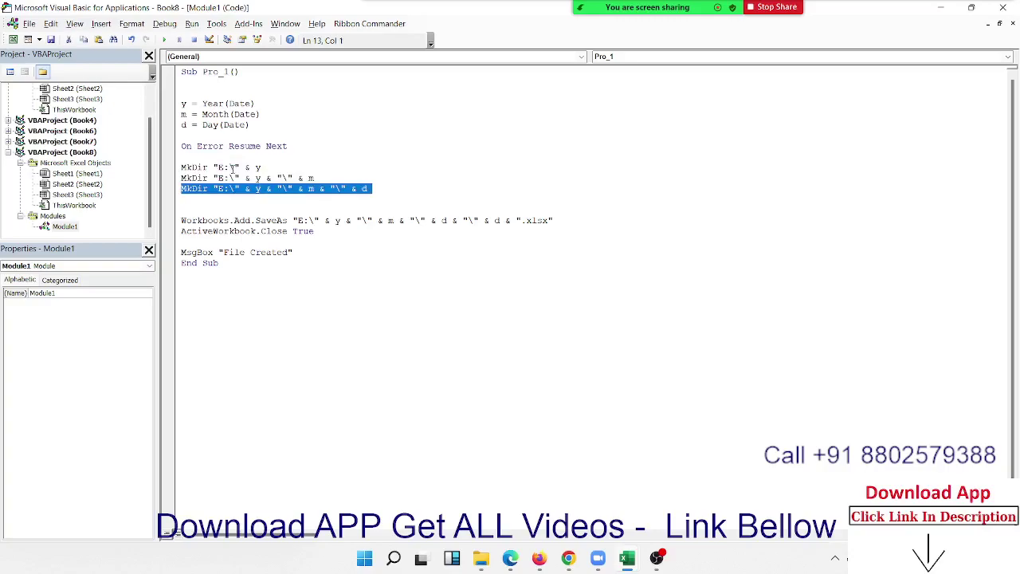
pyautogui.press('Up')
pyautogui.press('Up')
pyautogui.press('Up')
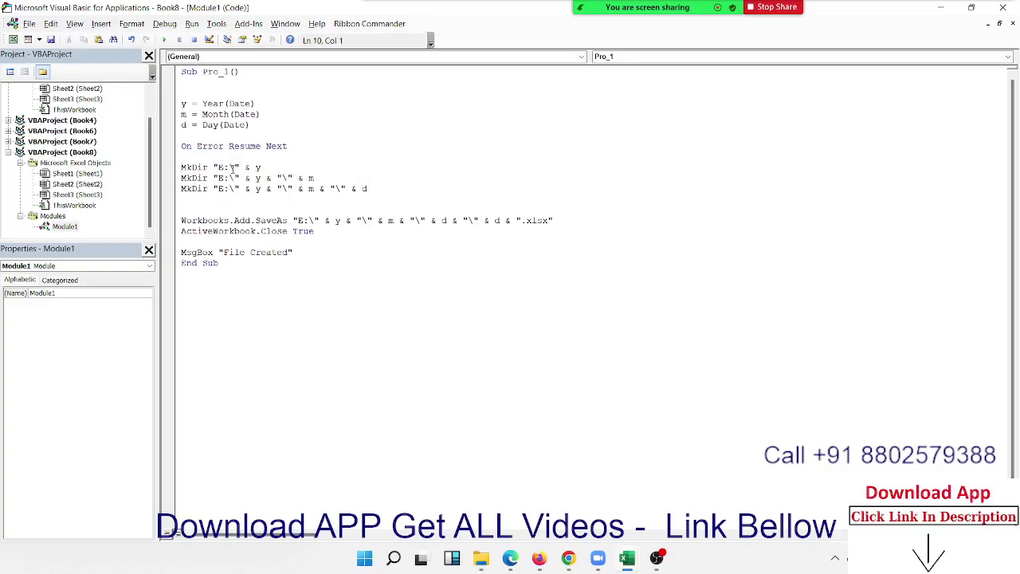
pyautogui.hotkey('shift', 'Down')
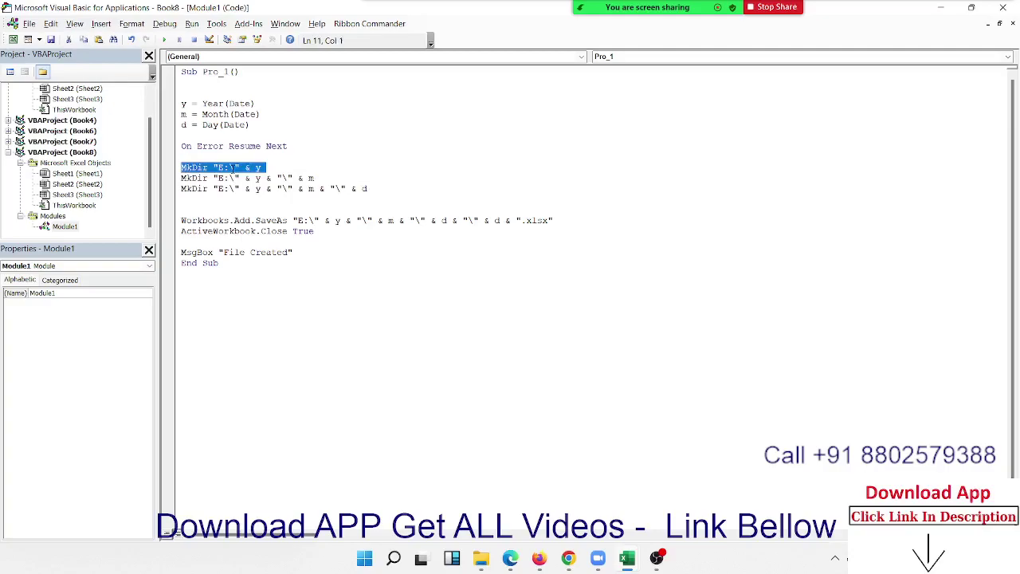
pyautogui.press('Down')
pyautogui.hotkey('shift', 'Down')
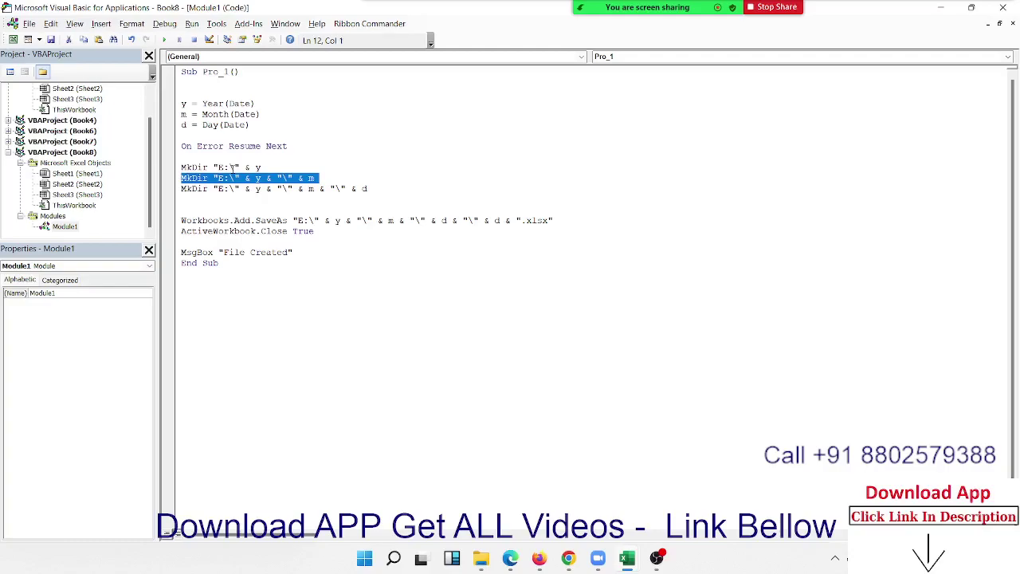
pyautogui.press('Down')
pyautogui.hotkey('shift', 'Down')
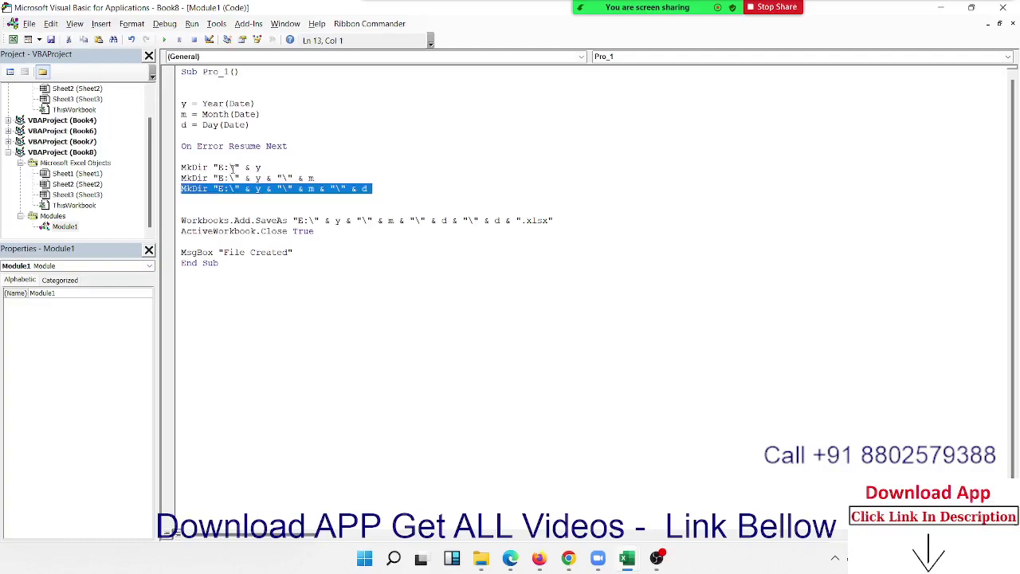
pyautogui.press('Down')
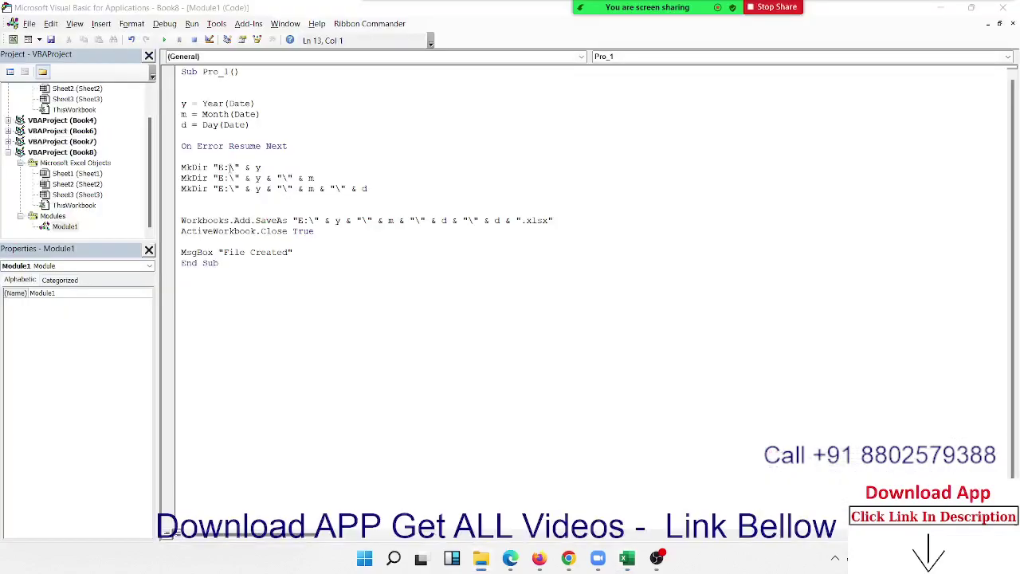
pyautogui.moveTo(627, 558)
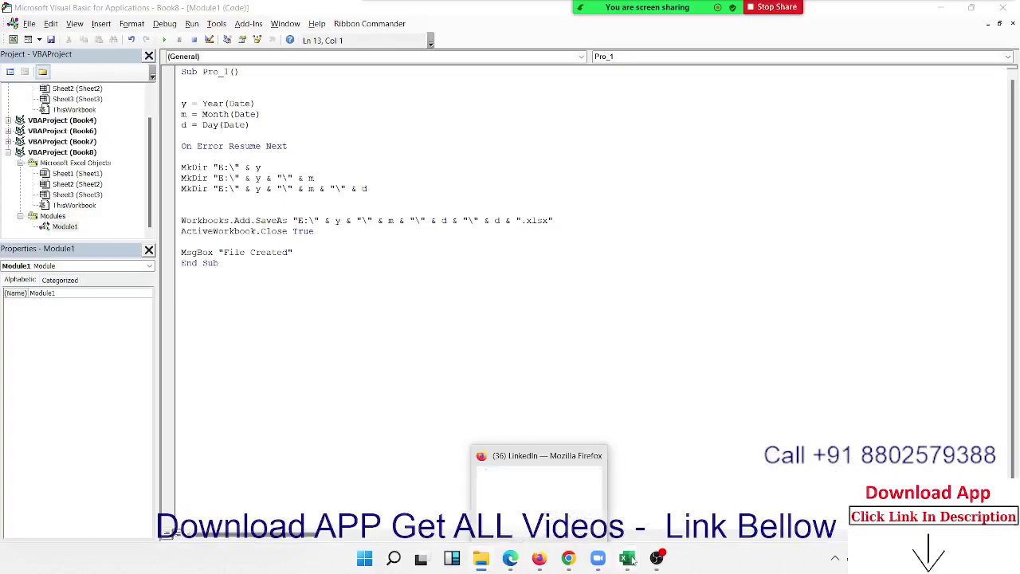
# Run the Pro_1 macro from the Book6 workbook.
pyautogui.click(585, 490)
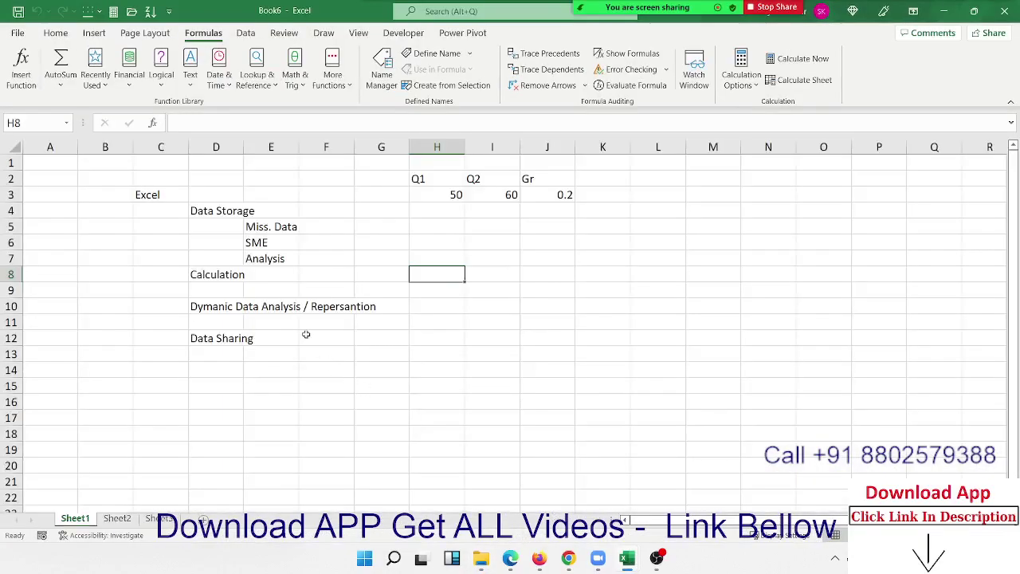
pyautogui.click(403, 32)
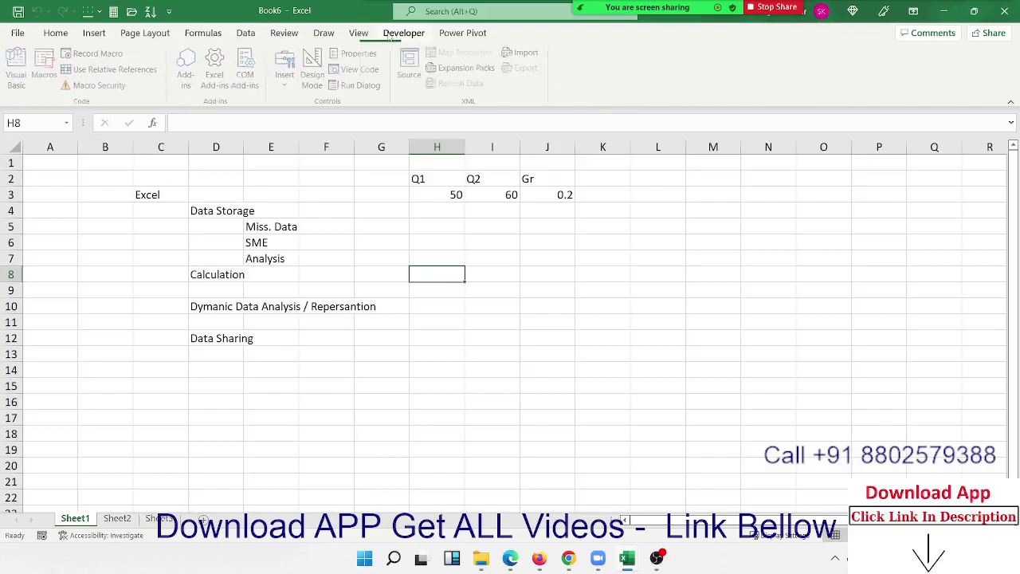
pyautogui.click(45, 71)
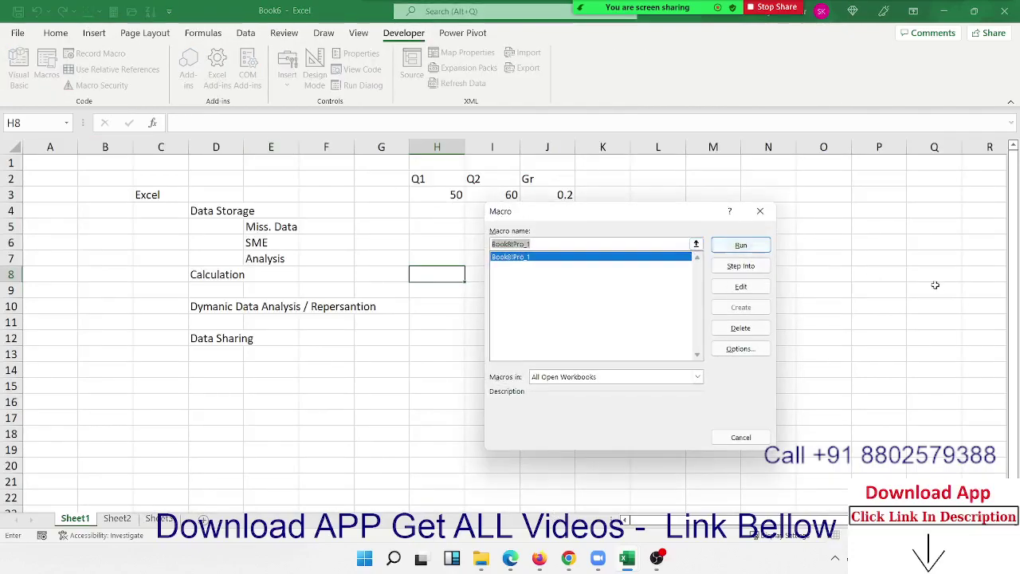
pyautogui.click(750, 251)
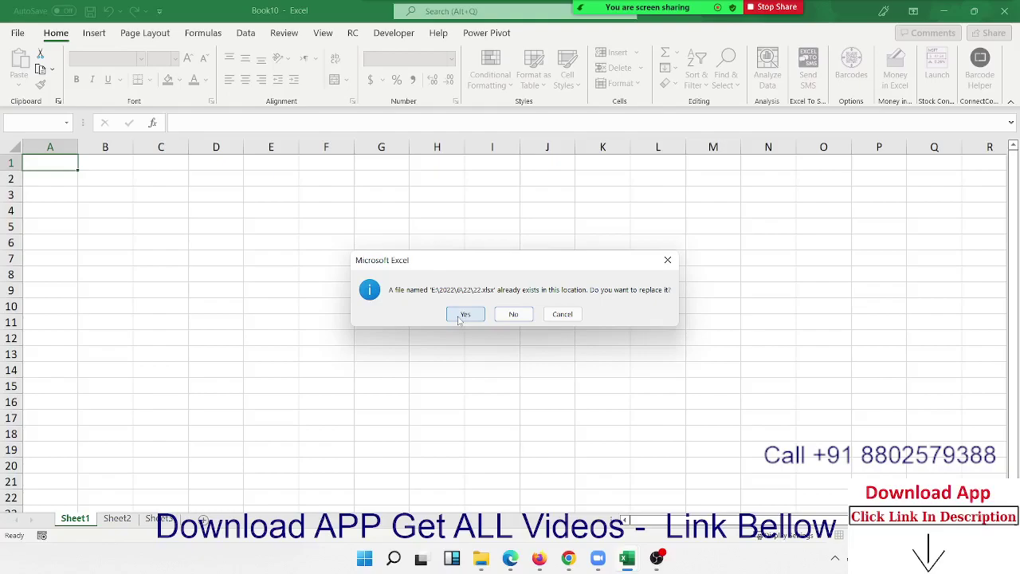
# Replace the existing 22.xlsx, acknowledge File Created, and bring up Local Disk (E:).
pyautogui.click(459, 317)
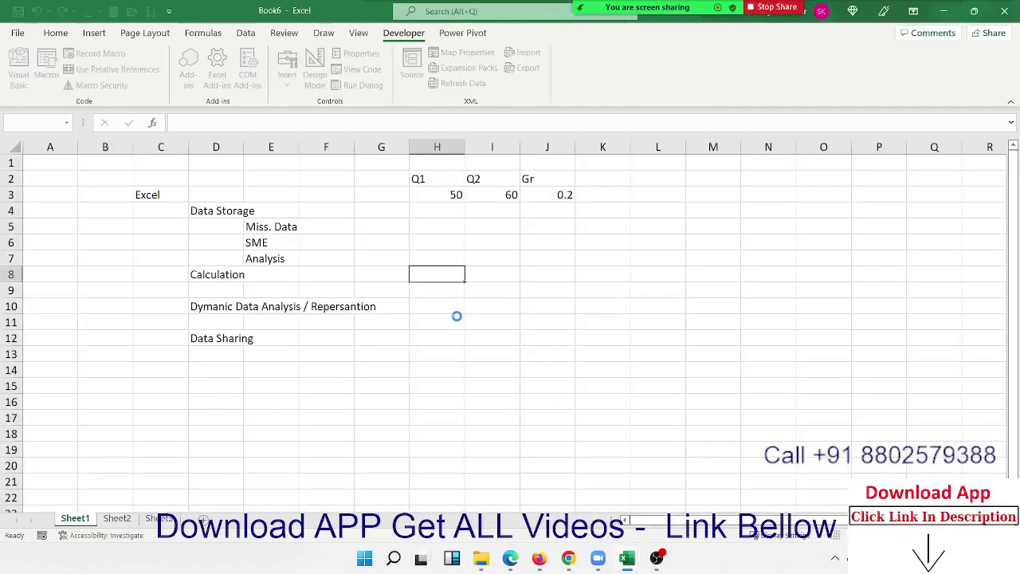
pyautogui.click(518, 321)
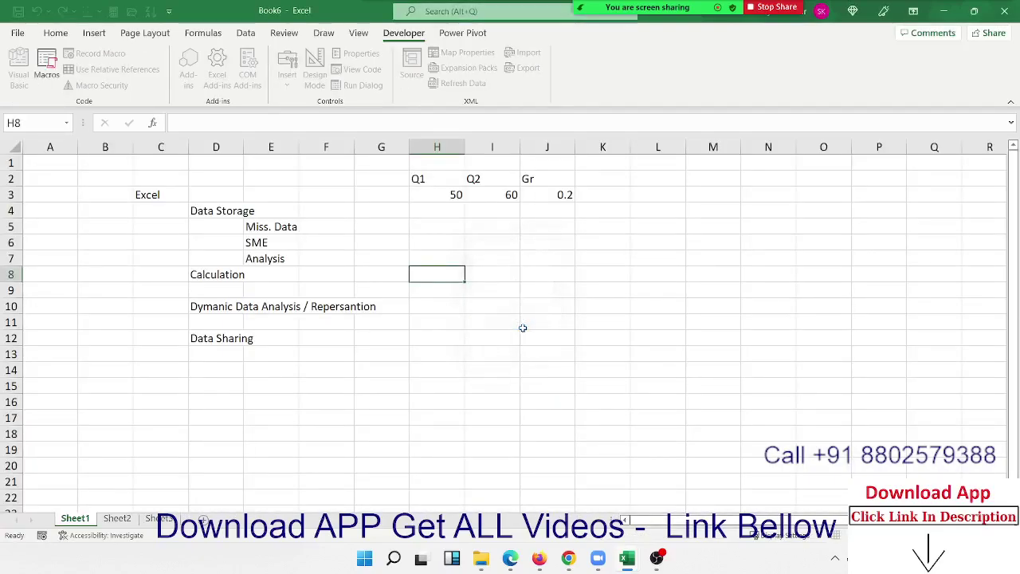
pyautogui.click(480, 558)
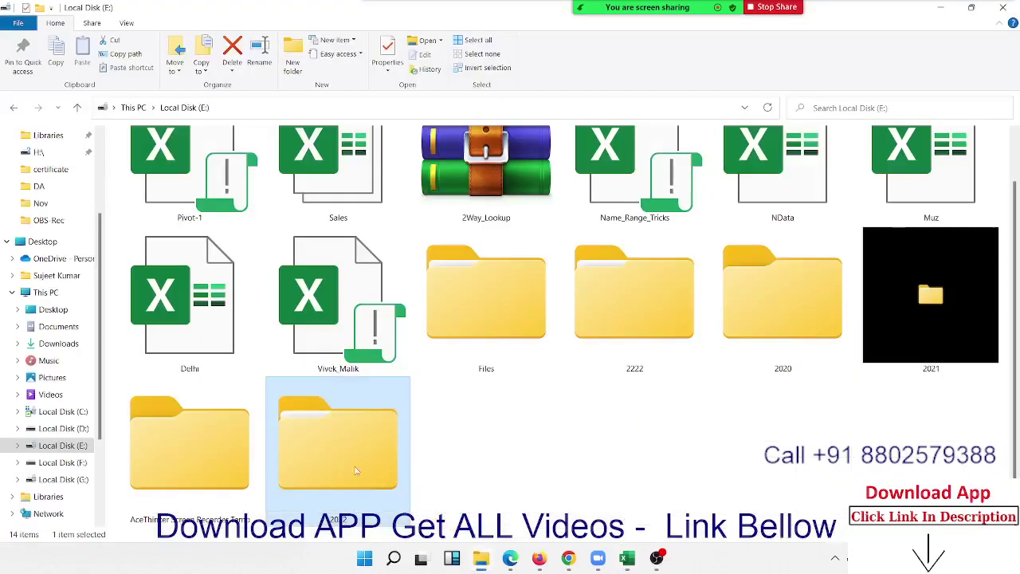
# Verify workbook 22 exists in E:\2022\6\22, then return to the Book8 macro code.
pyautogui.doubleClick(349, 468)
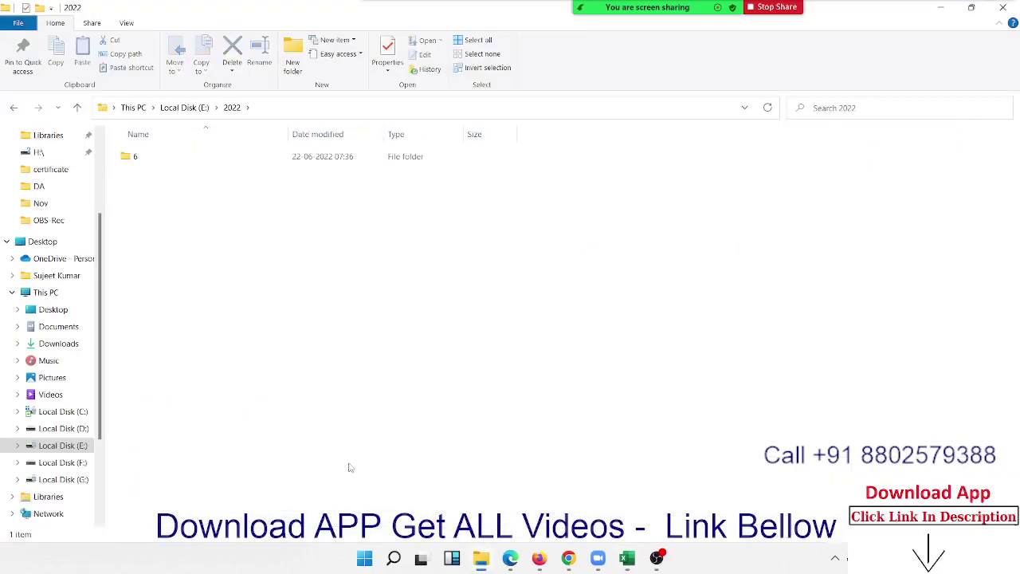
pyautogui.doubleClick(158, 159)
pyautogui.doubleClick(159, 159)
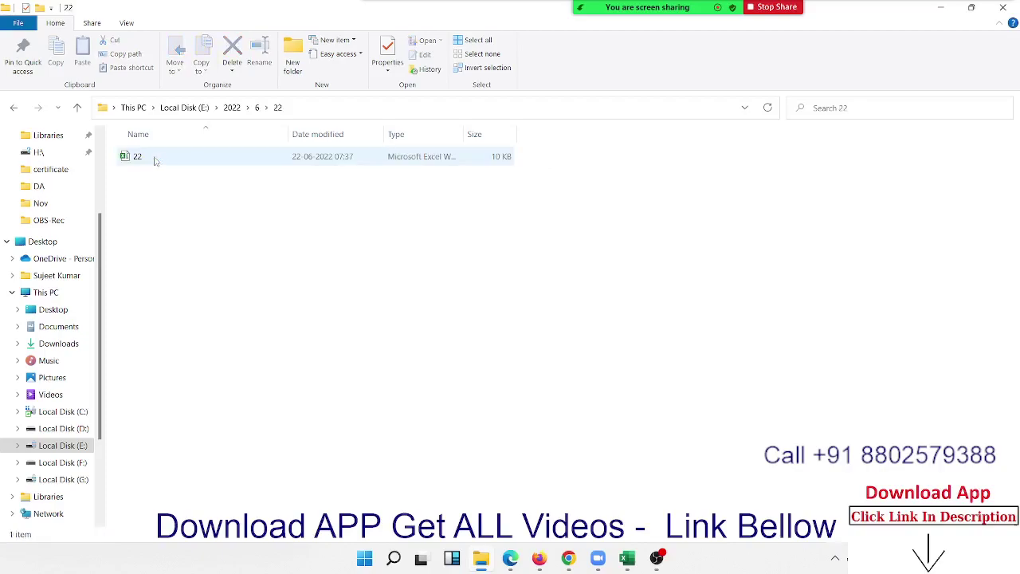
pyautogui.click(14, 108)
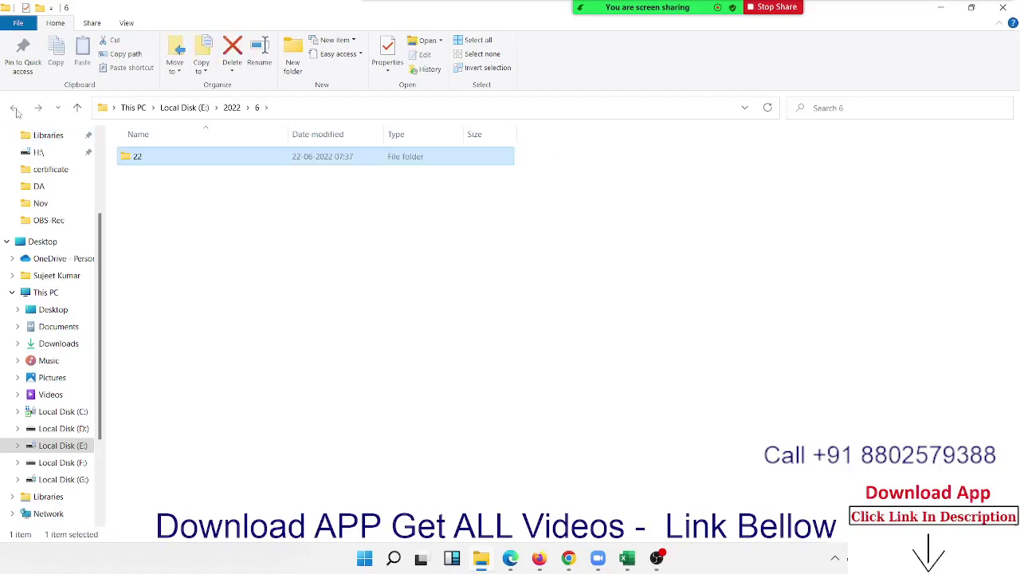
pyautogui.click(14, 108)
pyautogui.moveTo(626, 557)
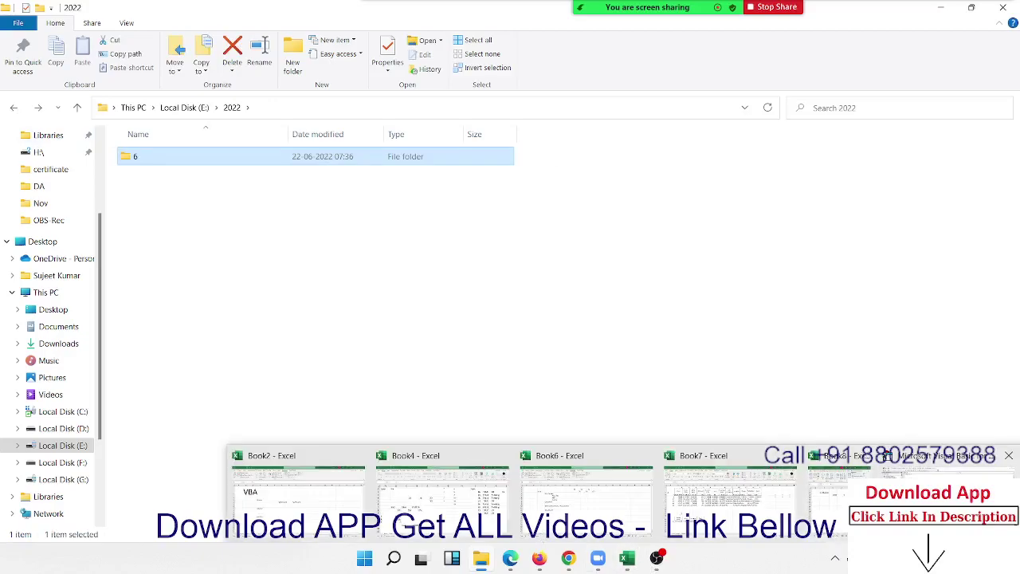
pyautogui.click(916, 490)
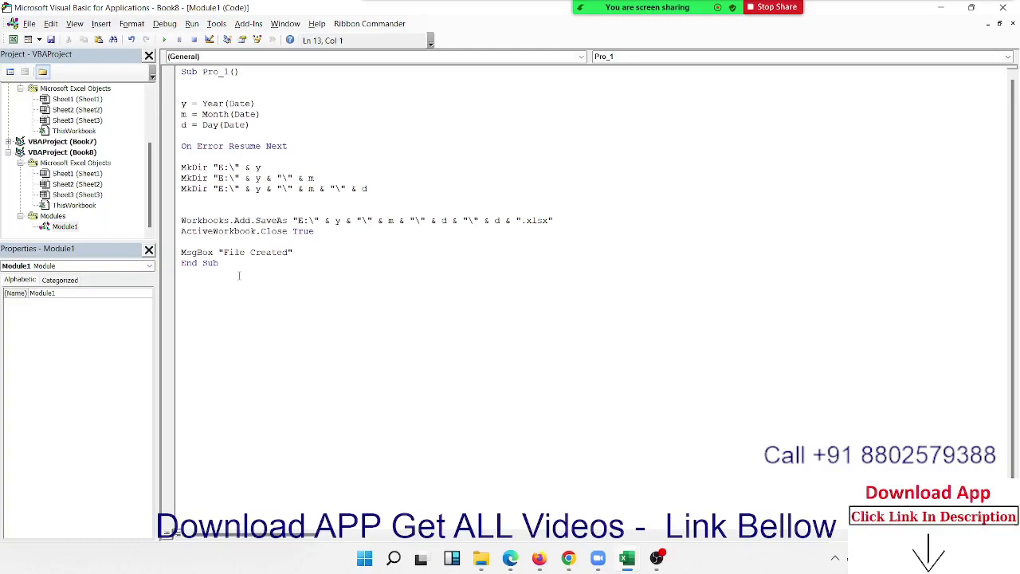
# Delete the blank lines under Sub Pro_1() and around On Error Resume Next.
pyautogui.click(300, 251)
pyautogui.press('Return')
pyautogui.click(299, 307)
pyautogui.press('Up')
pyautogui.press('Up')
pyautogui.press('Up')
pyautogui.press('Up')
pyautogui.press('Up')
pyautogui.press('Up')
pyautogui.press('Up')
pyautogui.press('Up')
pyautogui.press('Up')
pyautogui.press('Delete')
pyautogui.press('Delete')
pyautogui.press('Down')
pyautogui.press('Down')
pyautogui.press('Down')
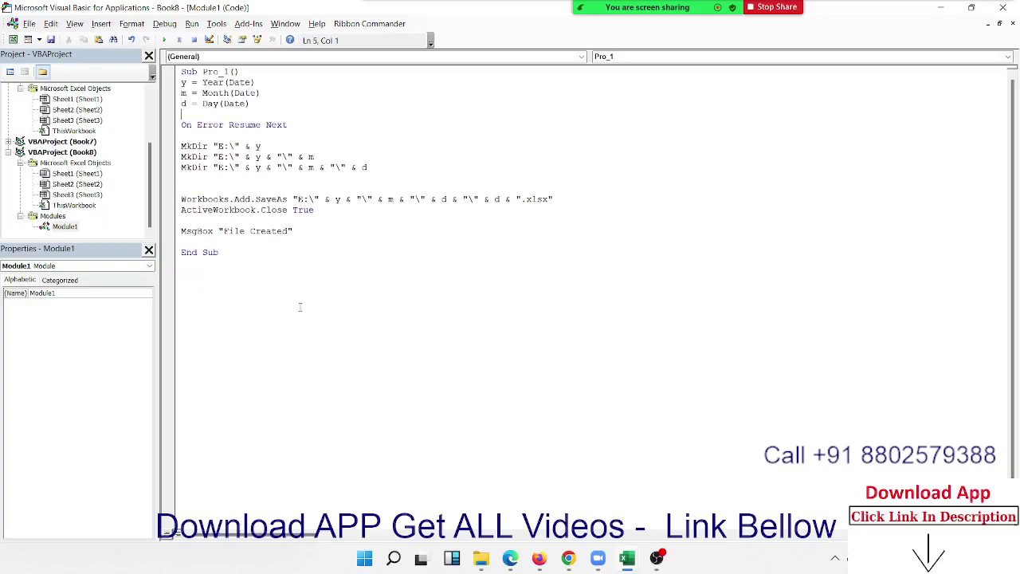
pyautogui.press('Delete')
pyautogui.press('Down')
pyautogui.press('Delete')
pyautogui.press('Down')
pyautogui.press('Down')
pyautogui.press('Down')
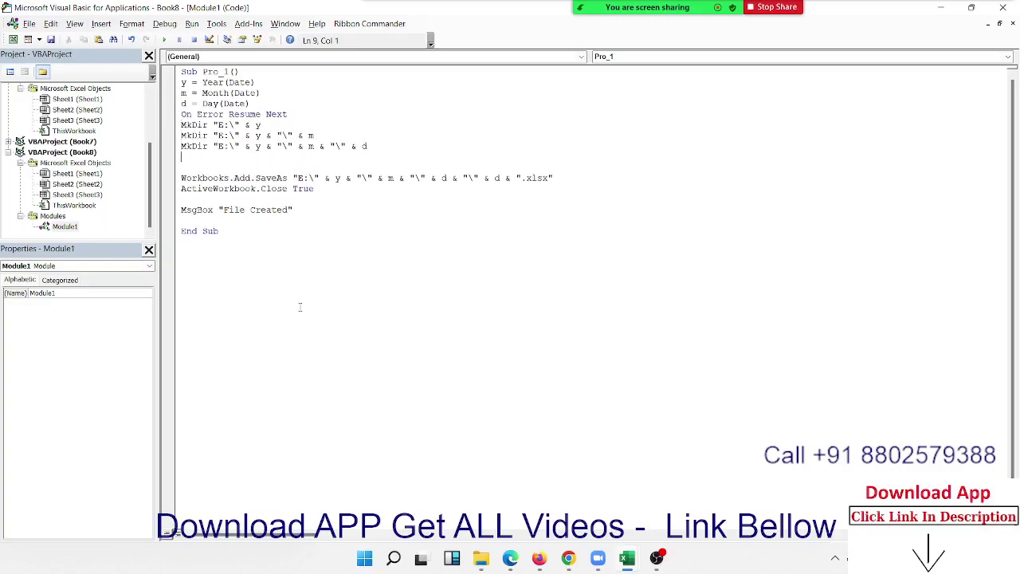
# Remove the blank lines above Workbooks.Add.SaveAs and MsgBox, then type sub rr() below End Sub.
pyautogui.press('Delete')
pyautogui.press('Delete')
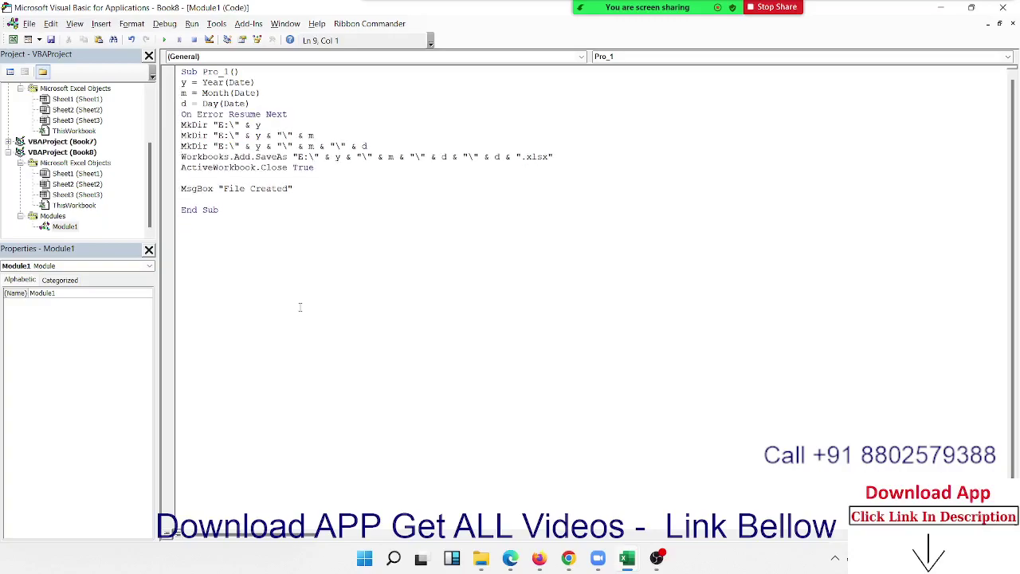
pyautogui.press('Down')
pyautogui.press('Down')
pyautogui.press('Delete')
pyautogui.press('Down')
pyautogui.press('Delete')
pyautogui.press('Down')
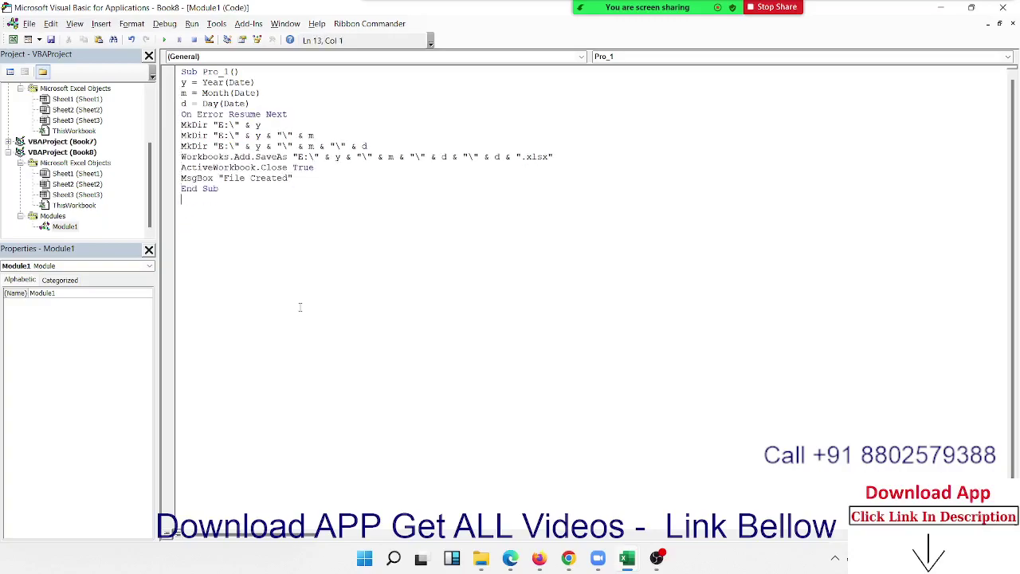
pyautogui.press('Down')
pyautogui.press('Return')
pyautogui.press('Return')
pyautogui.write('sub ')
pyautogui.write('rr')
pyautogui.write('()')
# Complete the Sub rr() declaration with blank lines inside, checking Sheet1's properties along the way.
pyautogui.press('Return')
pyautogui.press('Return')
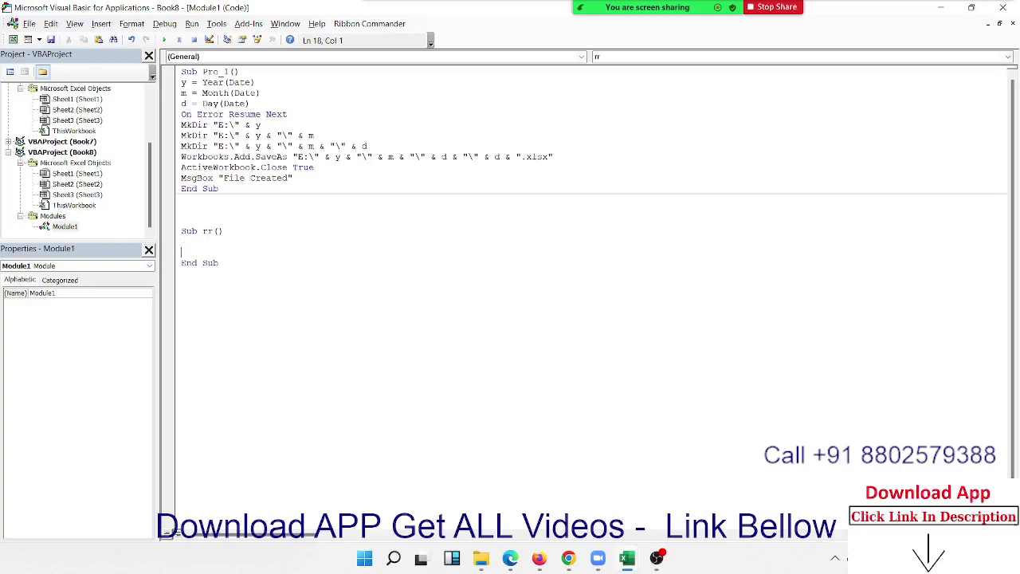
pyautogui.press('Return')
pyautogui.press('Return')
pyautogui.press('Return')
pyautogui.press('Return')
pyautogui.click(182, 252)
pyautogui.click(88, 100)
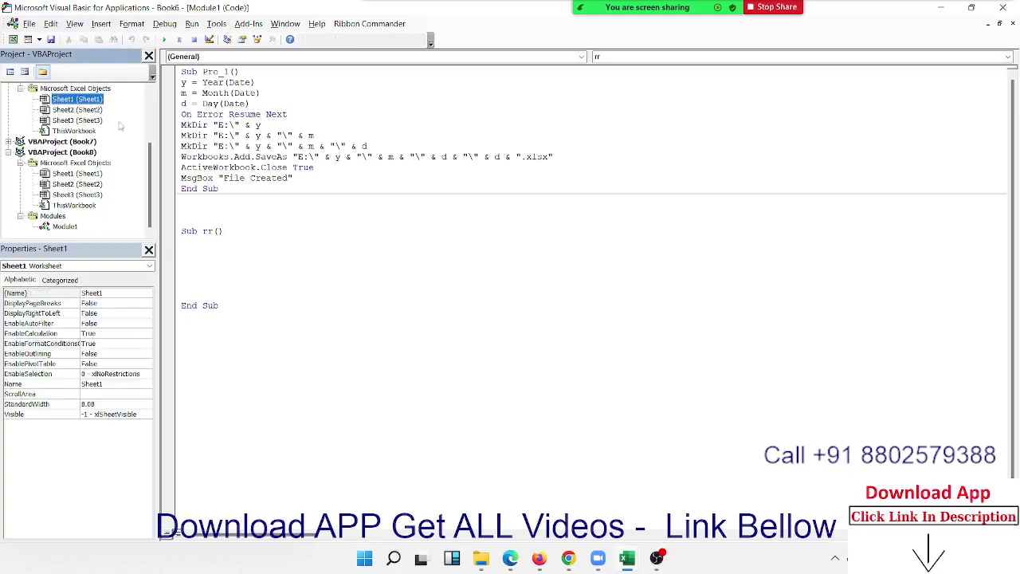
pyautogui.click(217, 247)
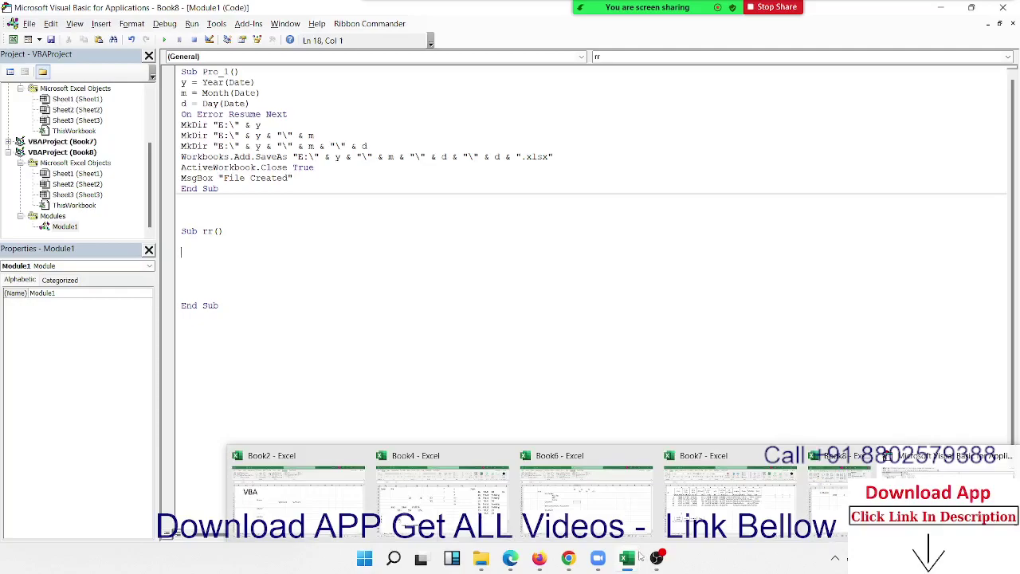
# Rename Book8's Sheet1 tab to JAN.
pyautogui.moveTo(626, 557)
pyautogui.click(843, 530)
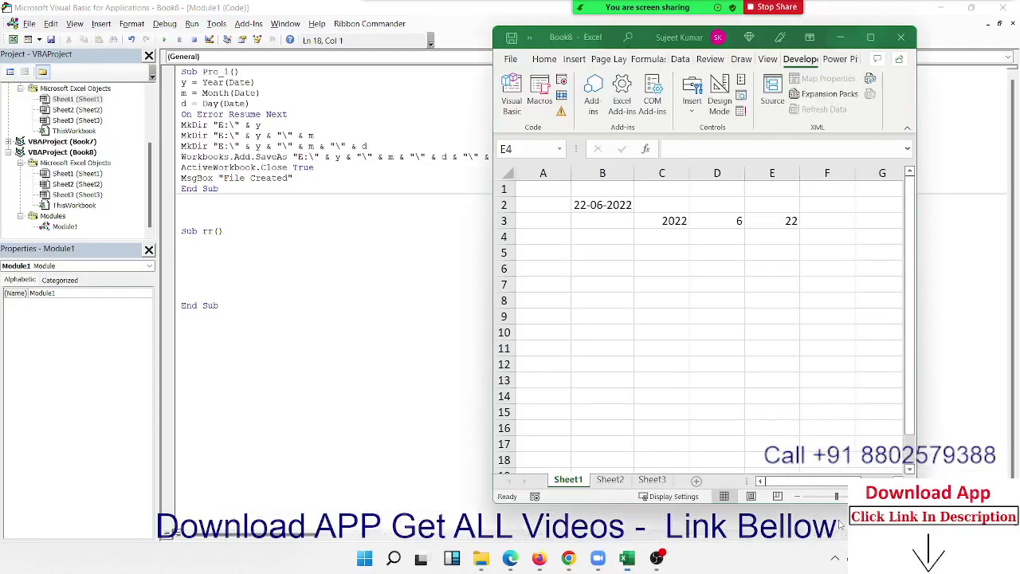
pyautogui.click(571, 480)
pyautogui.write('JAN')
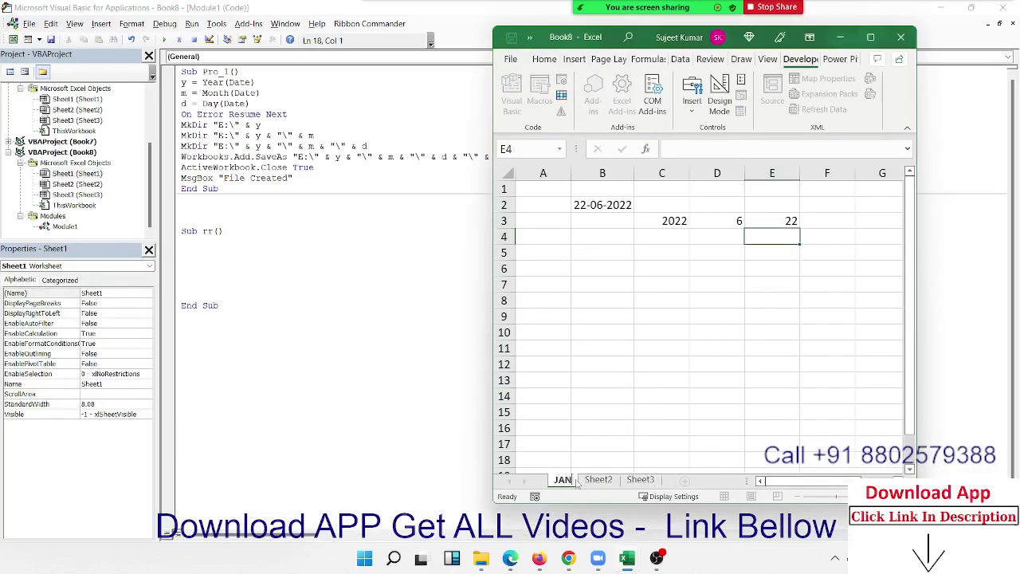
pyautogui.click(608, 374)
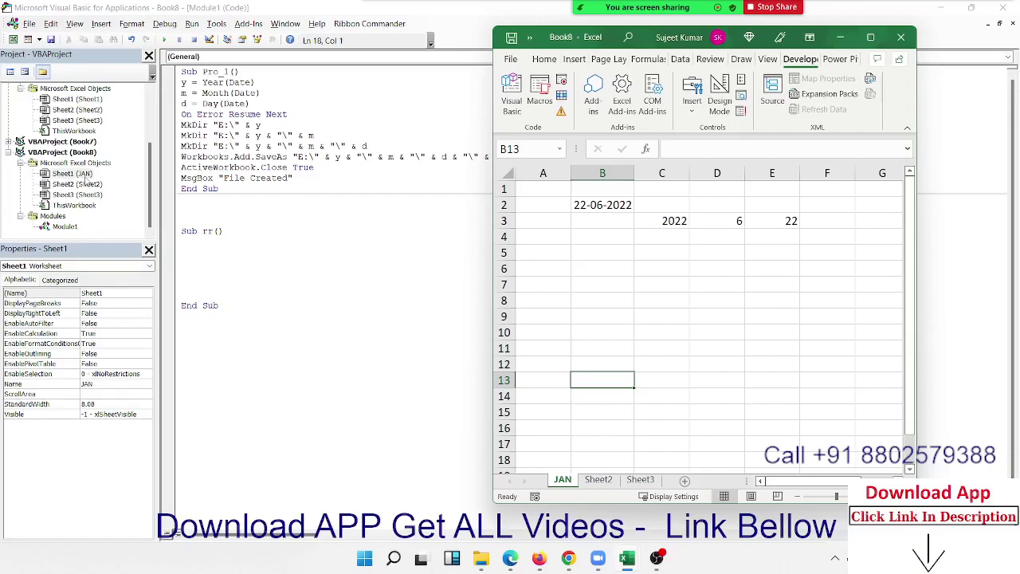
# Change the JAN sheet's code name from Sheet1 to Month in the Properties window.
pyautogui.click(575, 478)
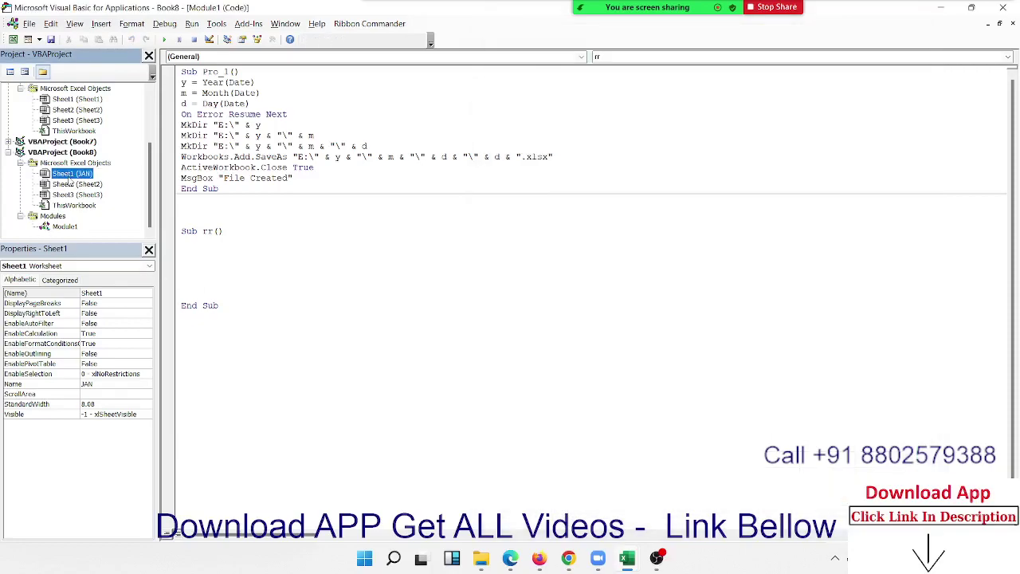
pyautogui.click(98, 292)
pyautogui.doubleClick(98, 292)
pyautogui.write('Mo')
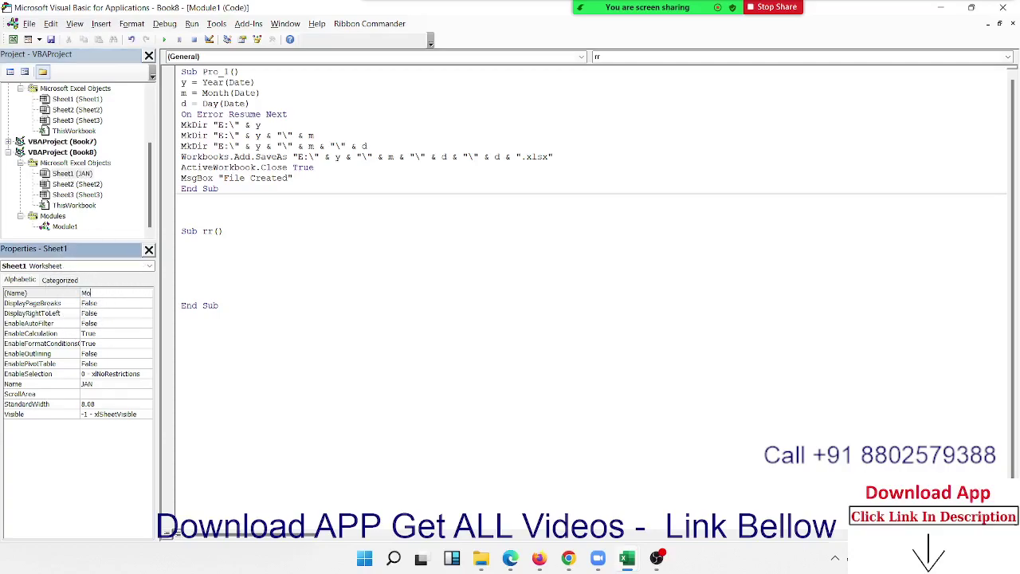
pyautogui.write('nth')
pyautogui.press('Return')
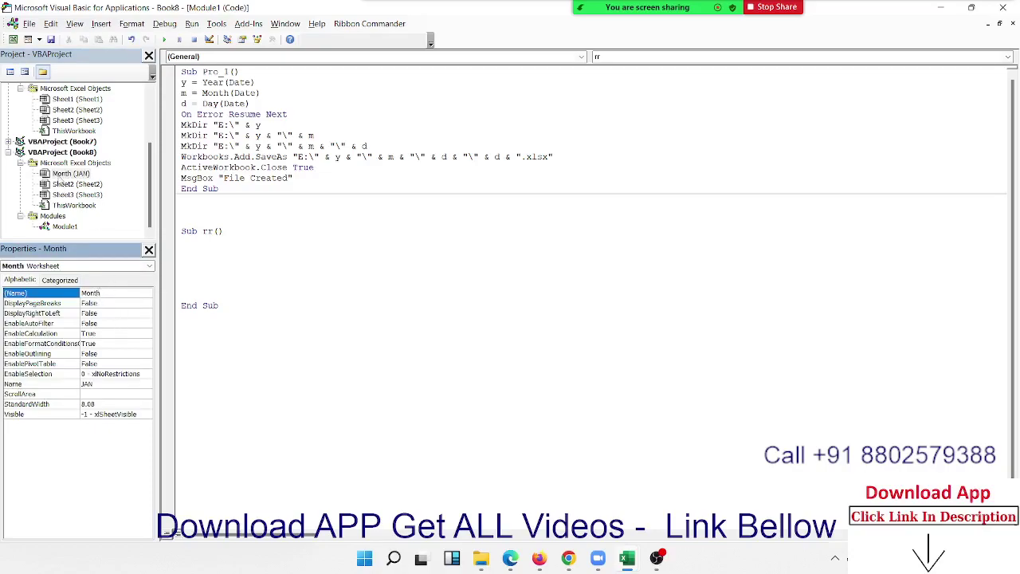
pyautogui.doubleClick(58, 174)
# Write Month.Activate as the first line of Sub rr.
pyautogui.click(246, 261)
pyautogui.press('Return')
pyautogui.press('Return')
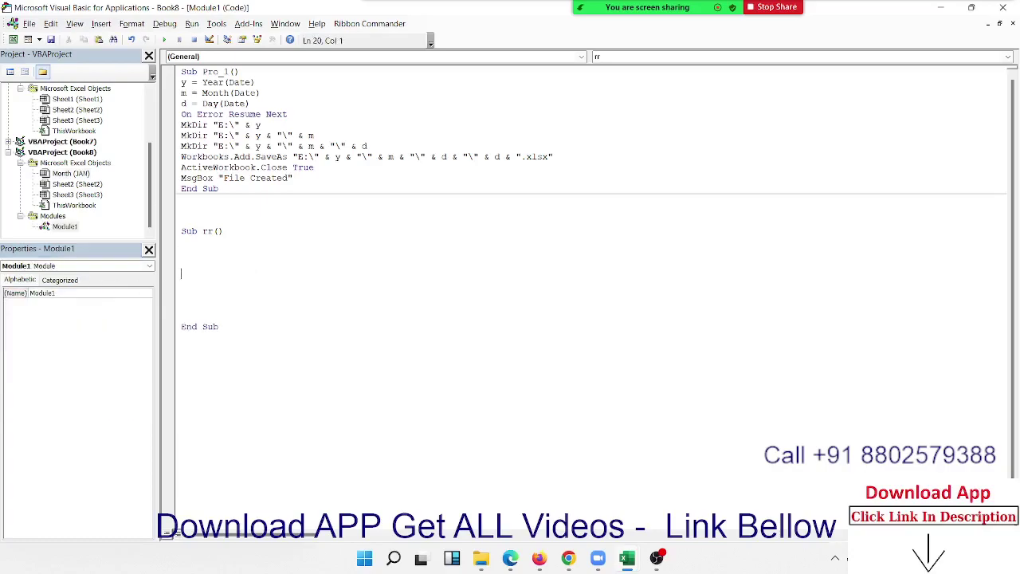
pyautogui.press('Up')
pyautogui.press('Up')
pyautogui.write('month.')
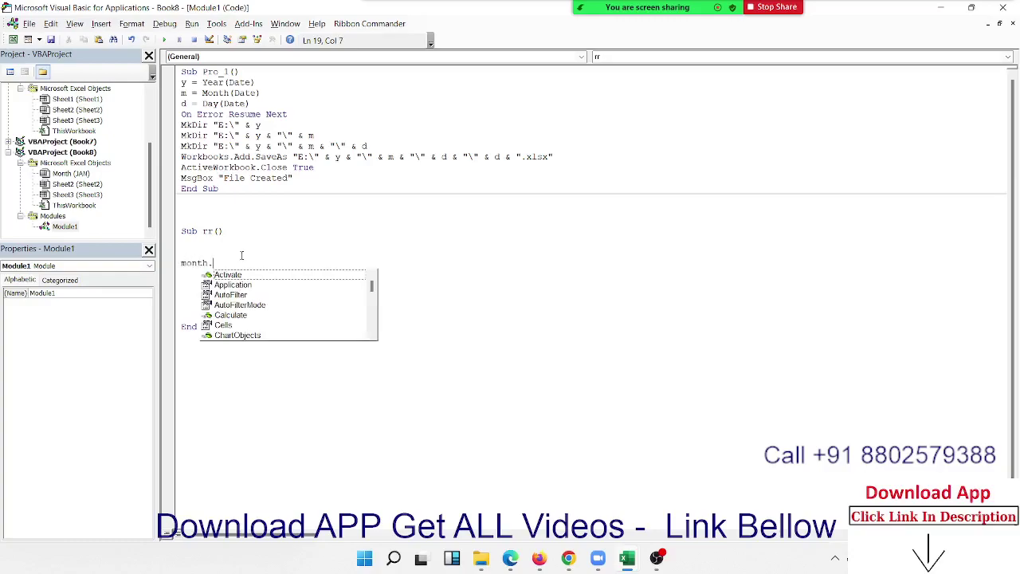
pyautogui.write('s')
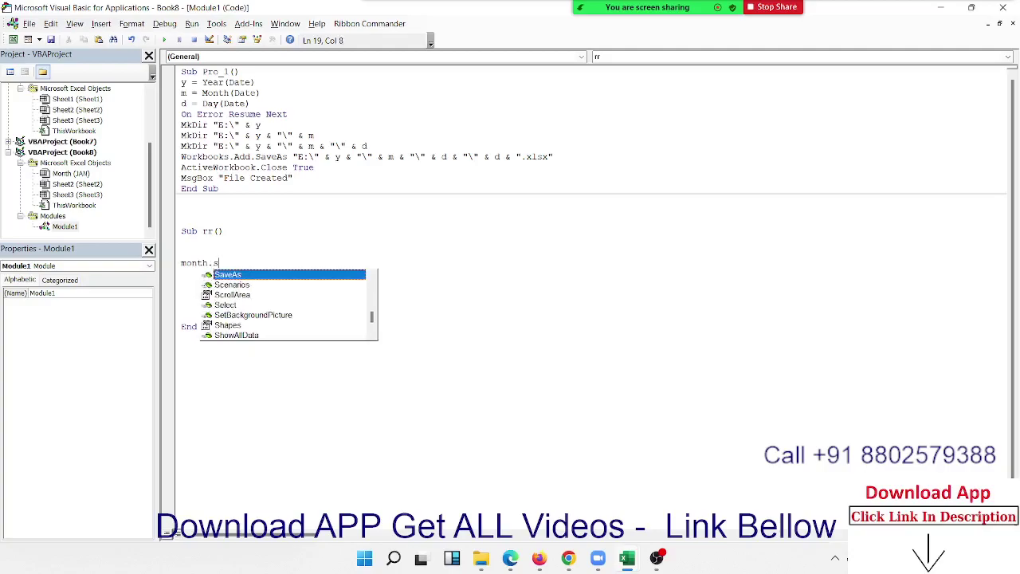
pyautogui.press('BackSpace')
pyautogui.write('a')
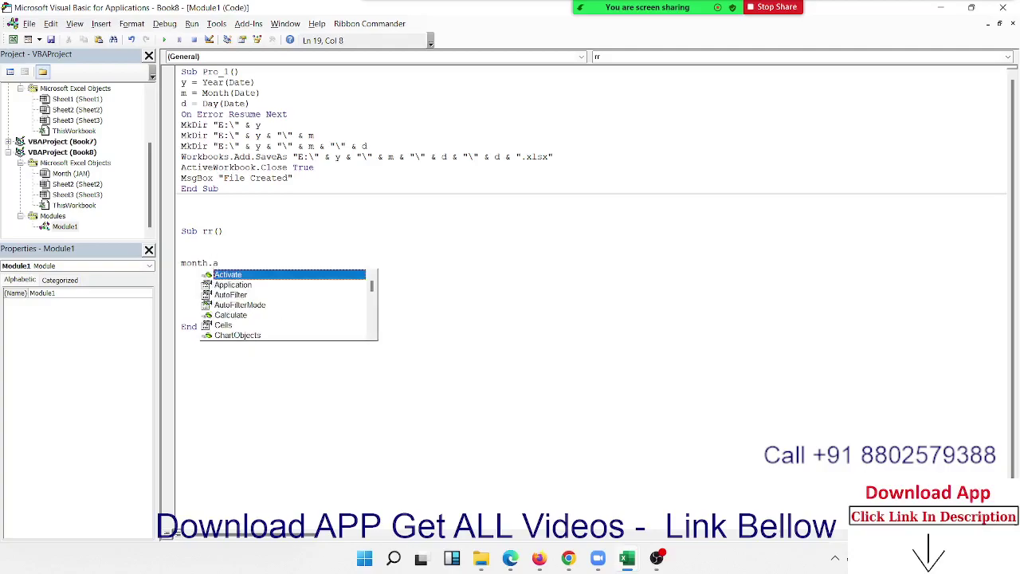
pyautogui.press('Tab')
pyautogui.press('Return')
pyautogui.press('Return')
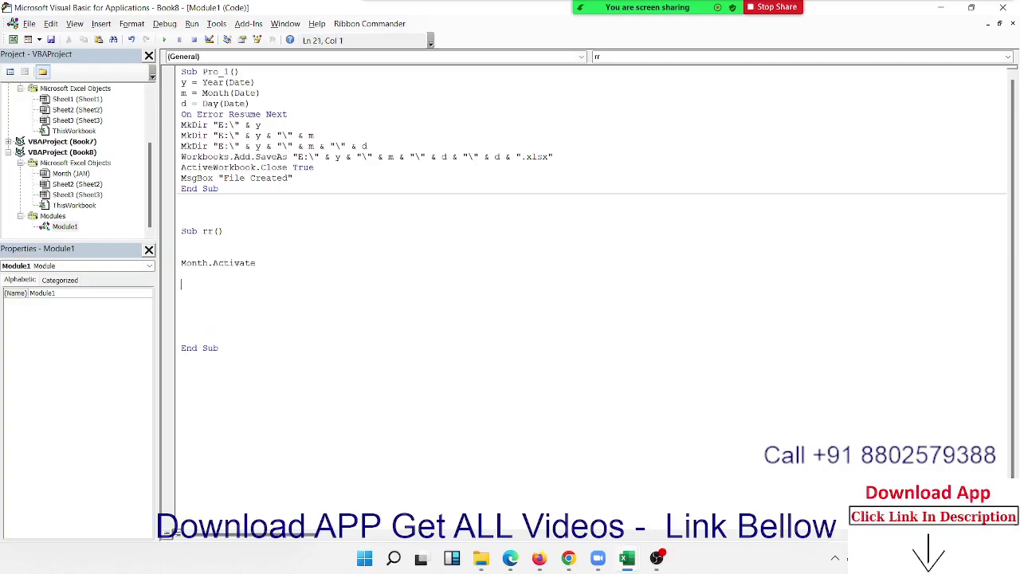
# Add the lines Sheets("JAN").Activate and Sheets(3).Select to rr.
pyautogui.write('sheets')
pyautogui.write('("JAN"')
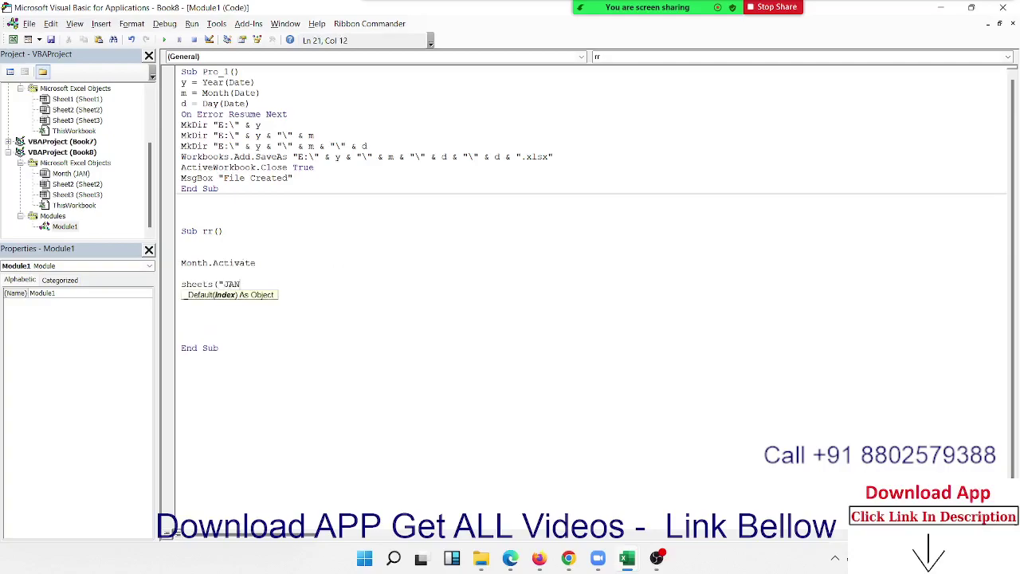
pyautogui.write(').')
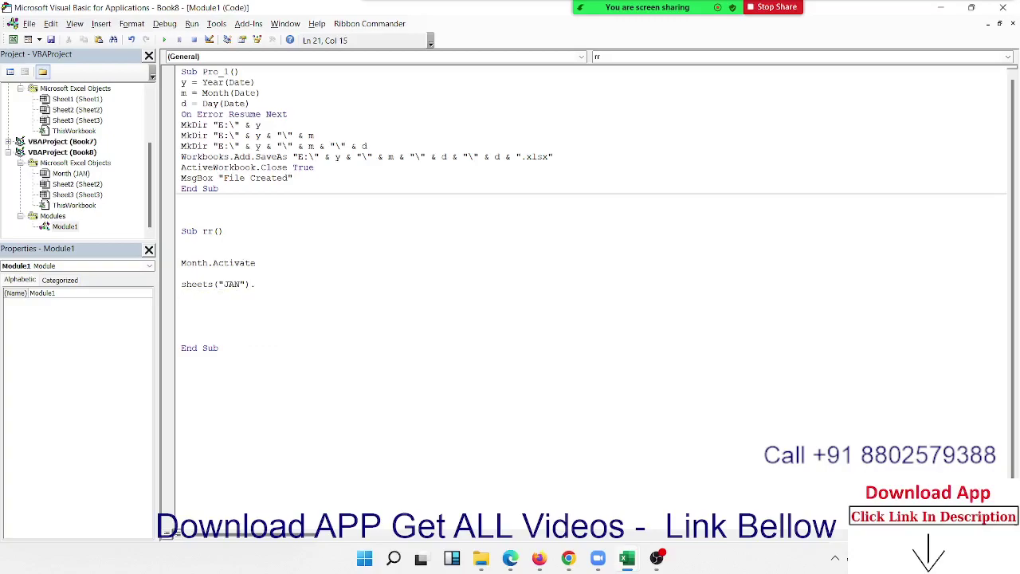
pyautogui.write('active')
pyautogui.write('t')
pyautogui.press('BackSpace')
pyautogui.press('BackSpace')
pyautogui.write('a')
pyautogui.write('te')
pyautogui.press('Return')
pyautogui.press('Return')
pyautogui.write('sh')
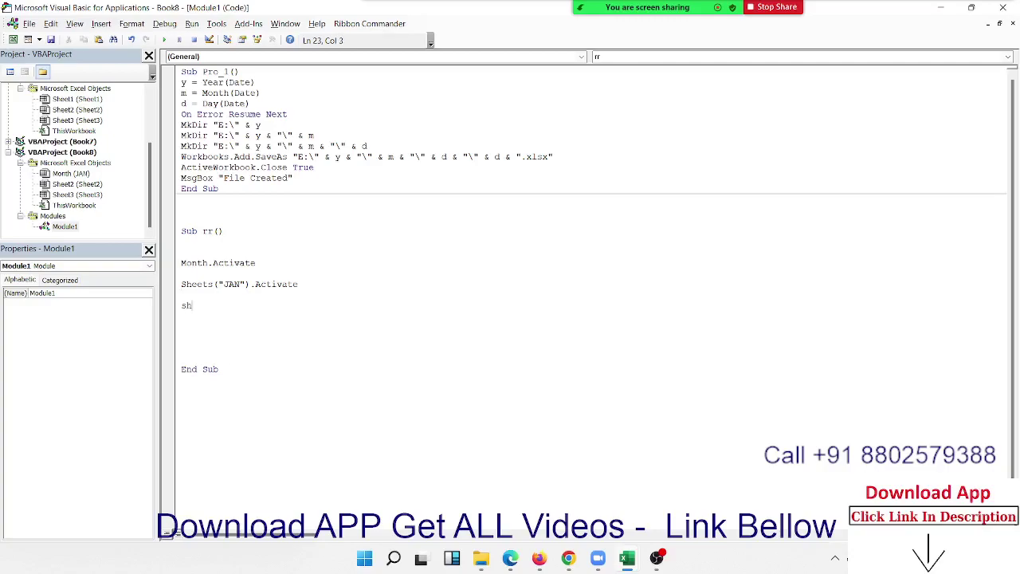
pyautogui.write('eets(')
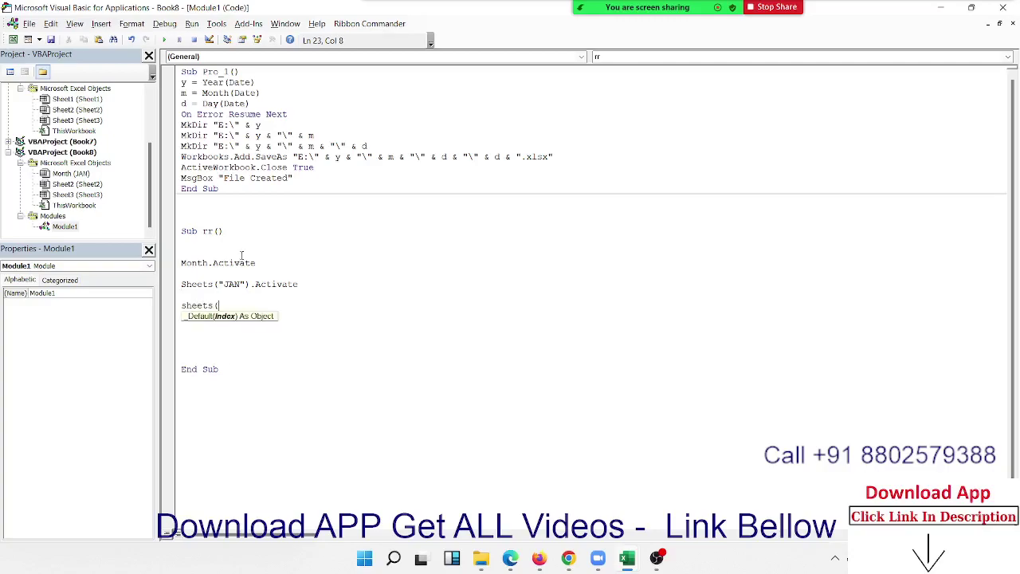
pyautogui.write('5')
pyautogui.press('BackSpace')
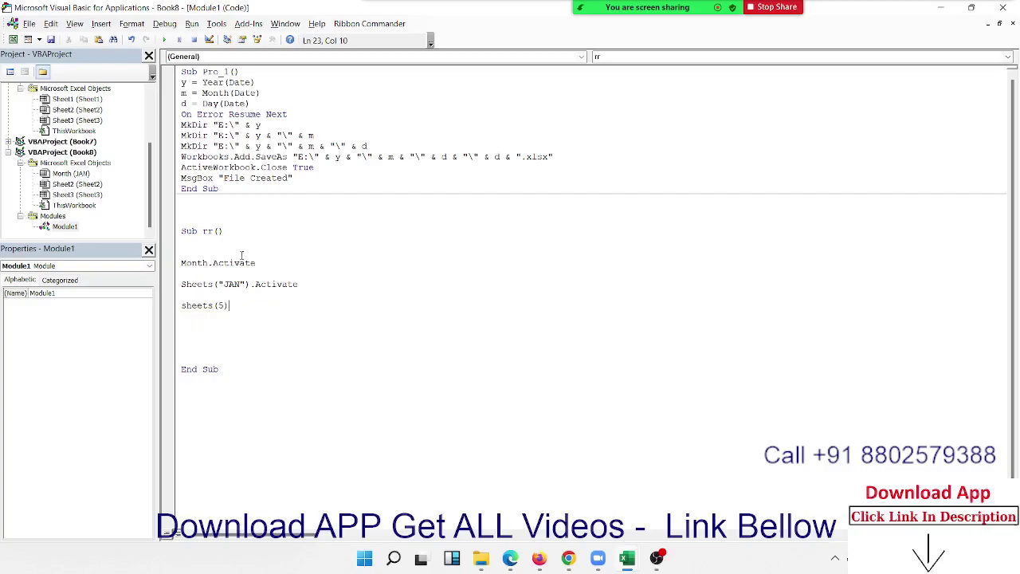
pyautogui.write('3')
pyautogui.write(').s')
pyautogui.write('elec')
pyautogui.write('t')
pyautogui.press('Return')
# Add an ActiveSheet line, then view the Month worksheet's properties.
pyautogui.press('Return')
pyautogui.write('act')
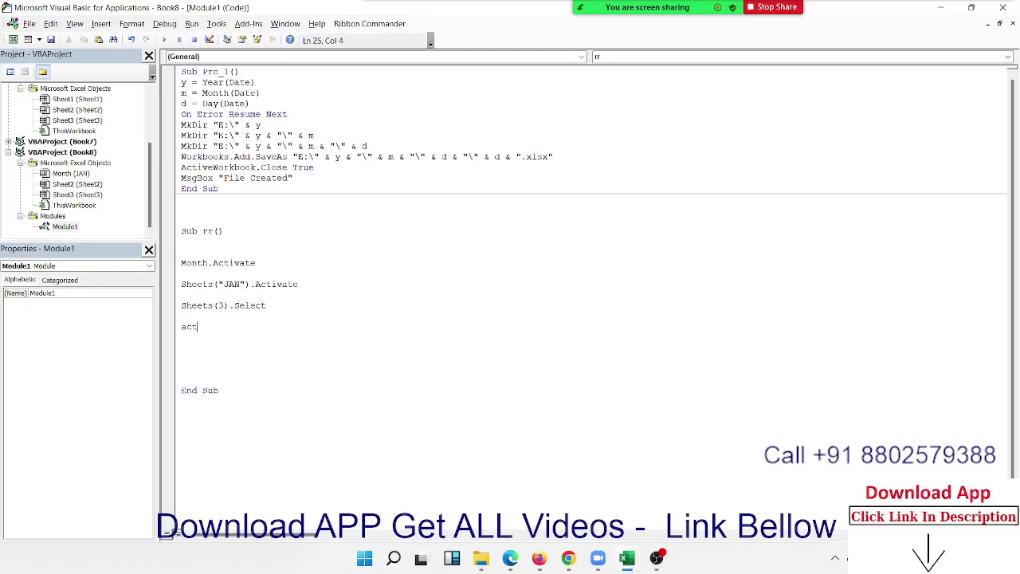
pyautogui.write('ivew')
pyautogui.press('BackSpace')
pyautogui.write('sheet')
pyautogui.press('Return')
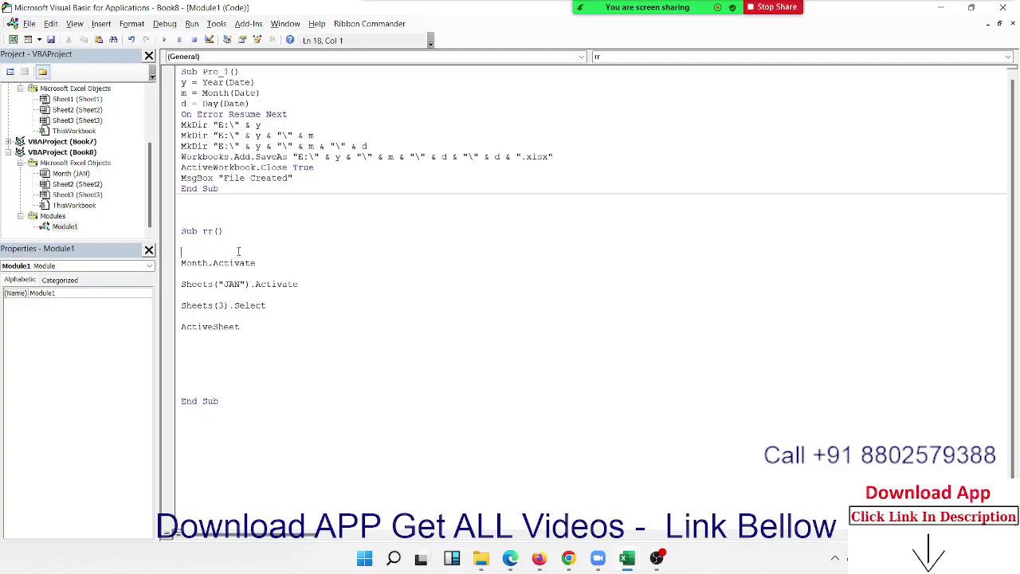
pyautogui.moveTo(238, 251); pyautogui.dragTo(263, 329)
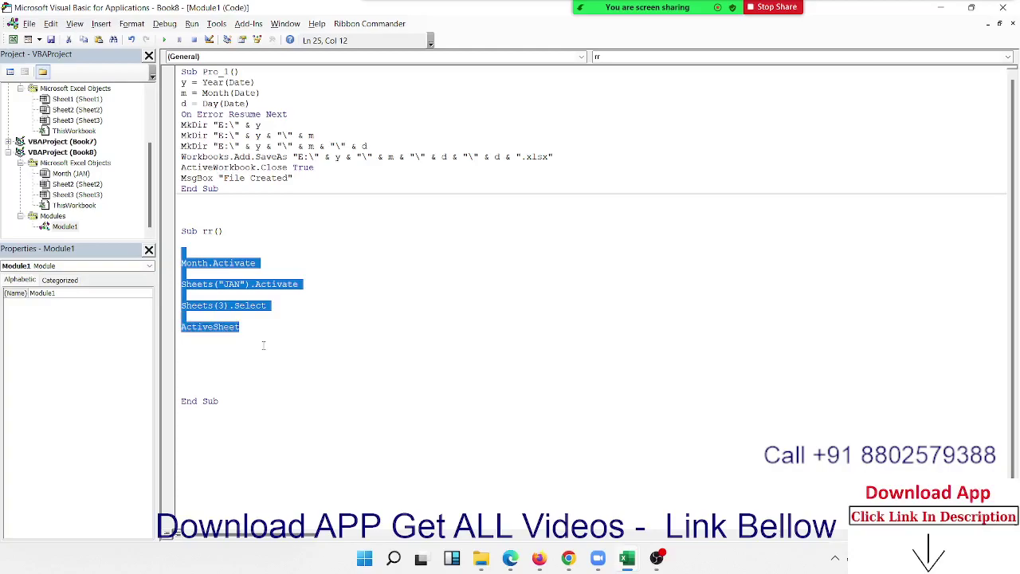
pyautogui.click(263, 344)
pyautogui.doubleClick(205, 262)
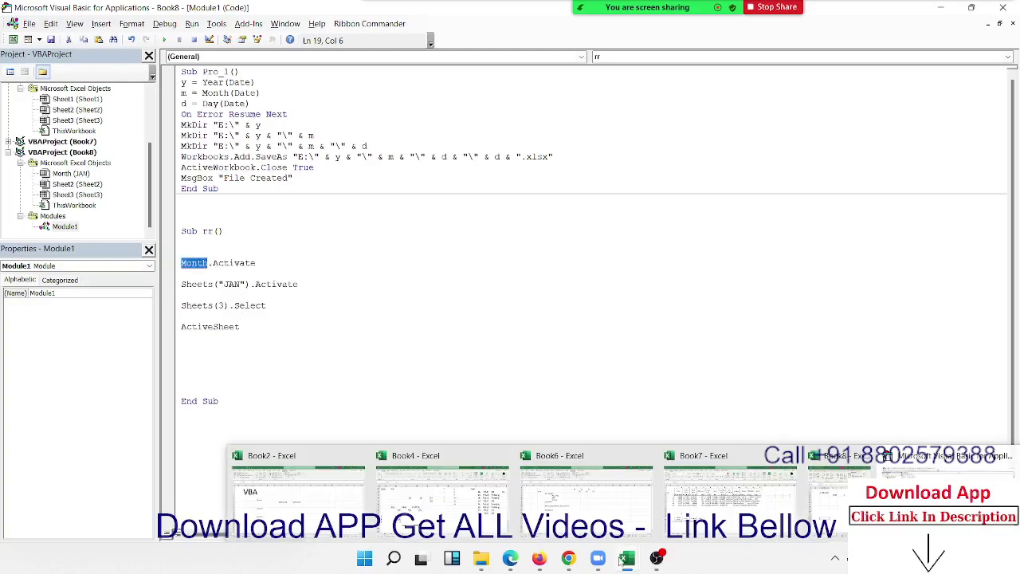
pyautogui.moveTo(626, 557)
pyautogui.click(73, 175)
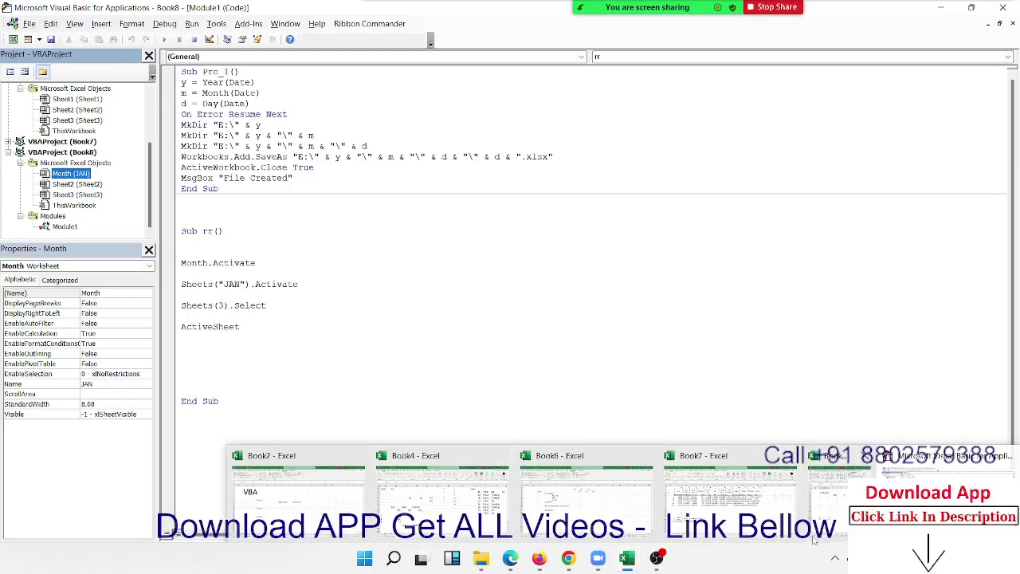
# Rename the JAN sheet tab to Feb.
pyautogui.click(833, 526)
pyautogui.click(562, 479)
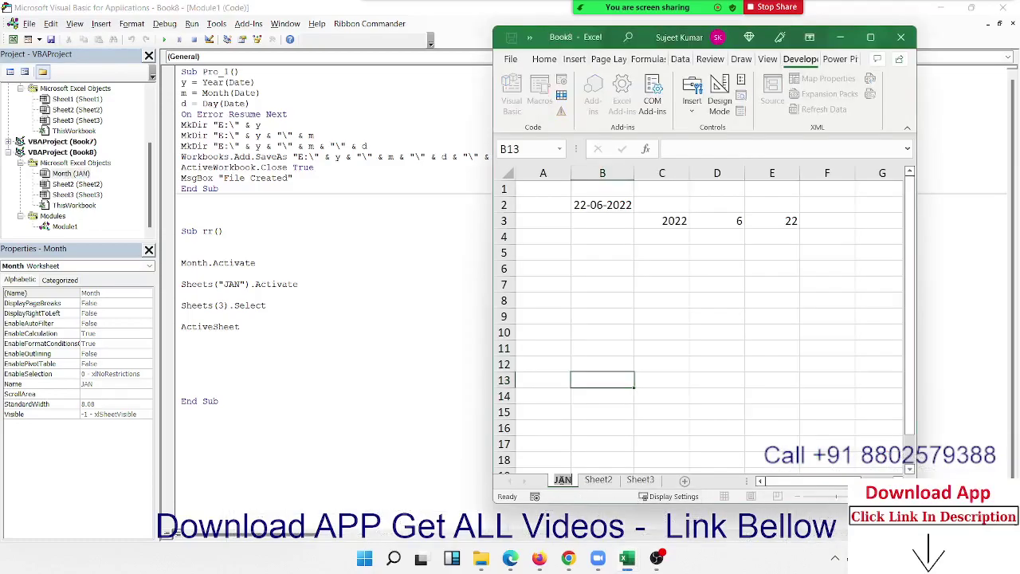
pyautogui.write('Feb')
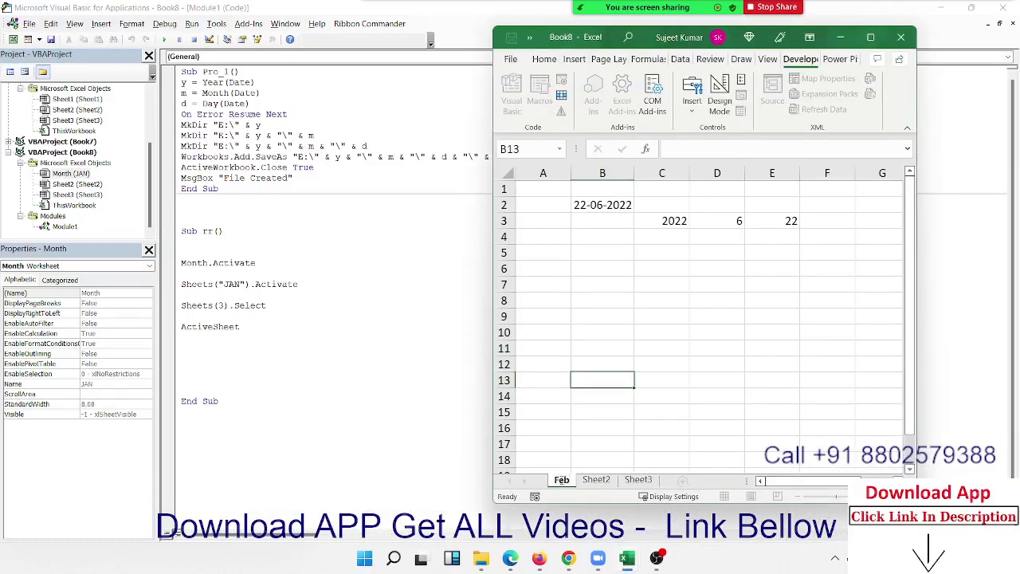
pyautogui.press('Return')
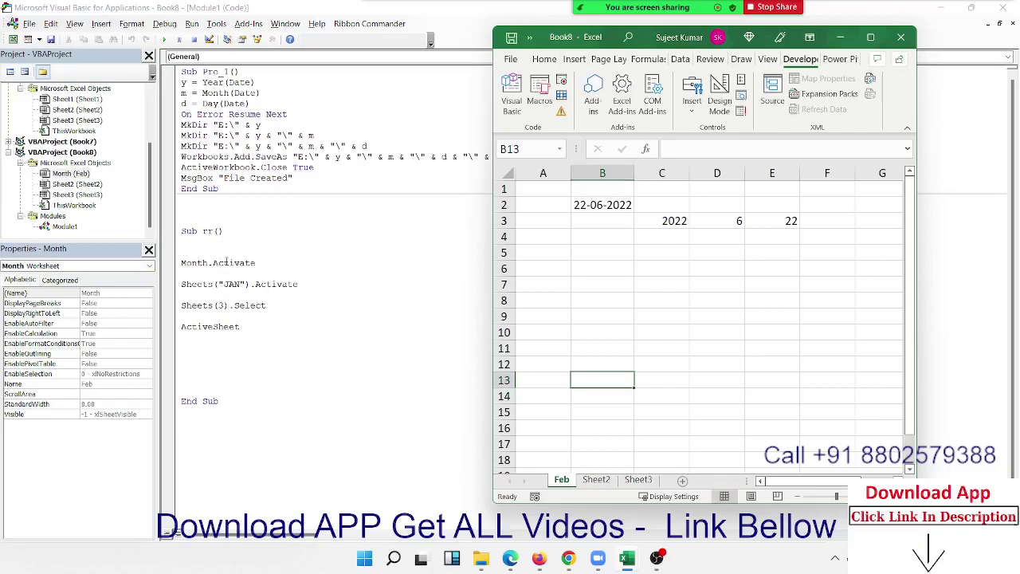
# Change Sheets("JAN") to Sheets("FEB") in rr's code.
pyautogui.click(213, 284)
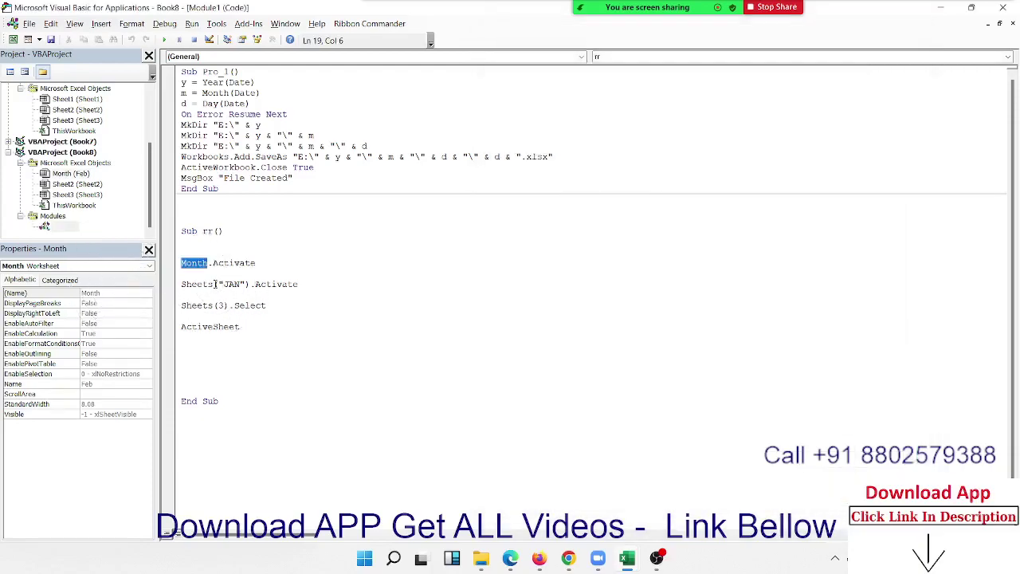
pyautogui.doubleClick(231, 285)
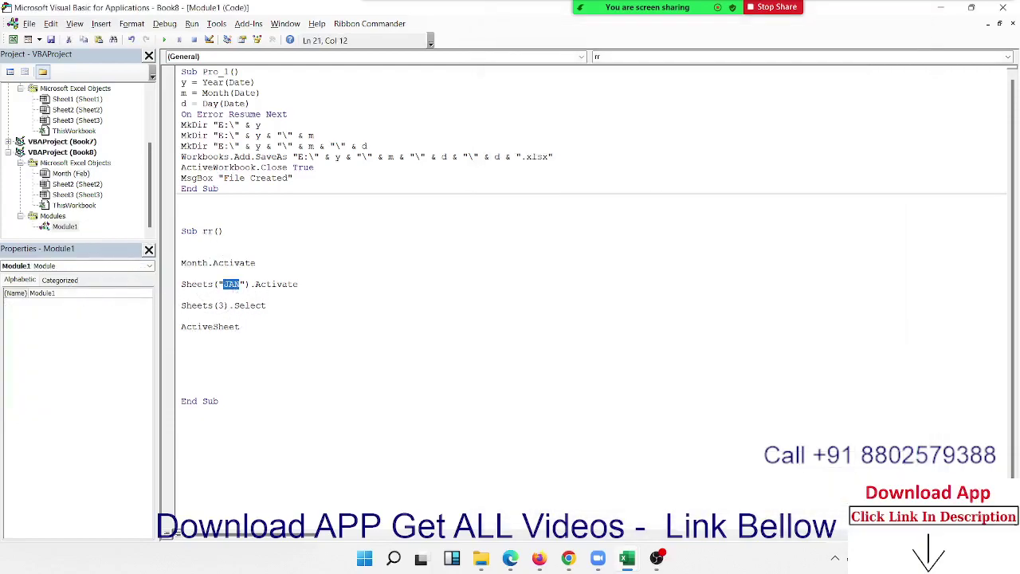
pyautogui.write('FEB')
pyautogui.click(201, 282)
pyautogui.moveTo(626, 558)
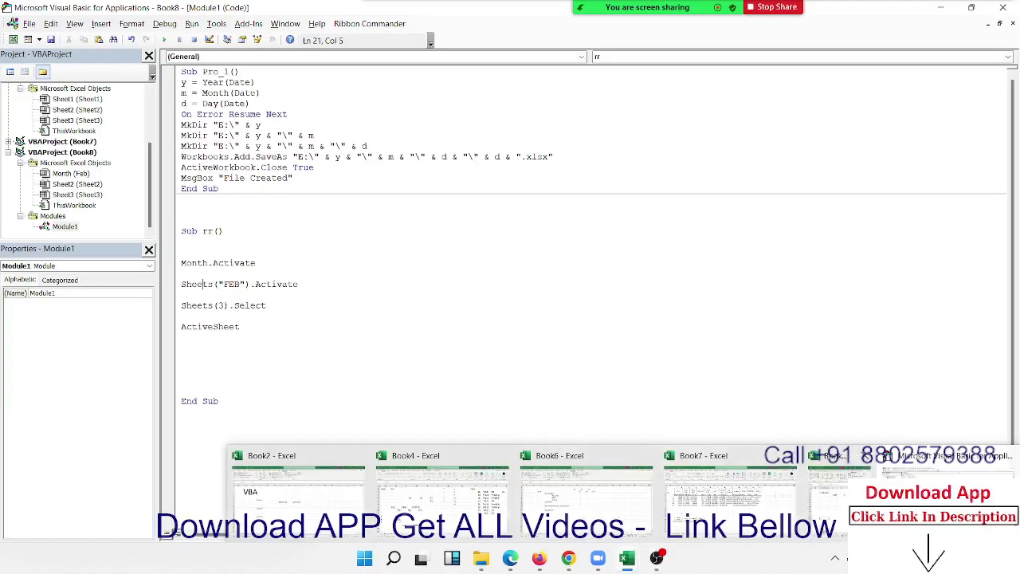
pyautogui.click(829, 502)
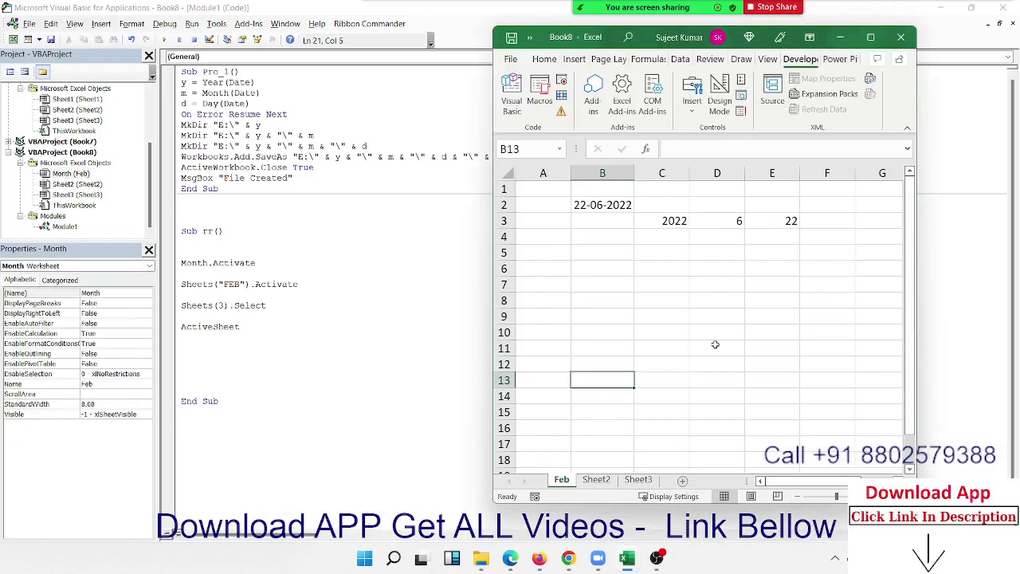
pyautogui.click(715, 344)
# Delete the Feb sheet and insert a new sheet named FEB.
pyautogui.rightClick(561, 482)
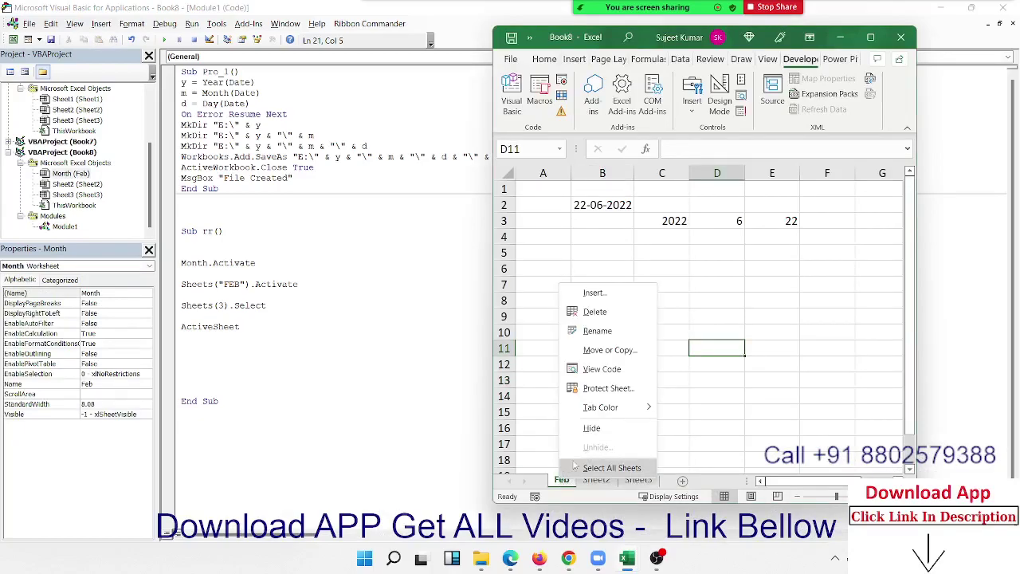
pyautogui.click(594, 311)
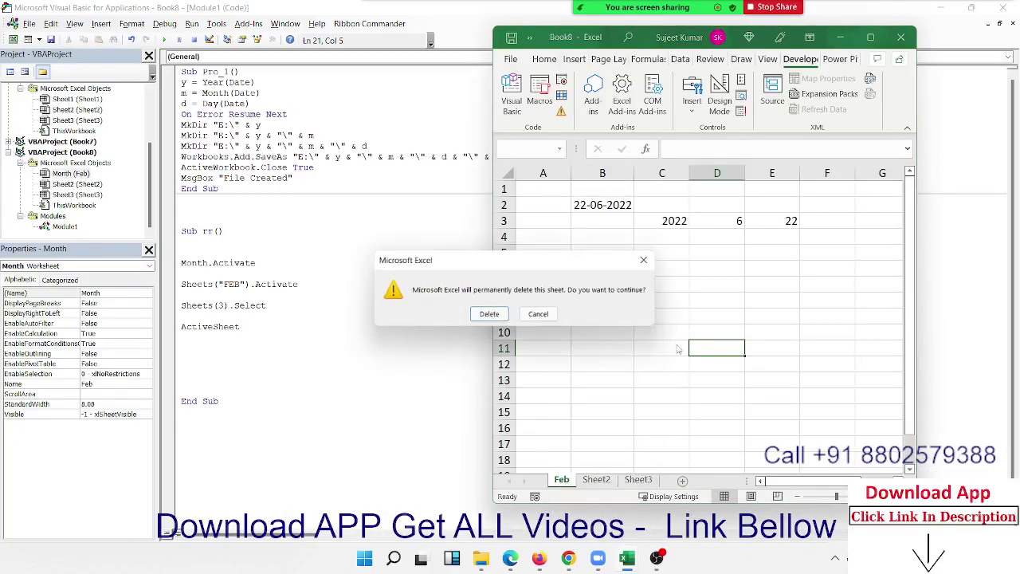
pyautogui.click(538, 314)
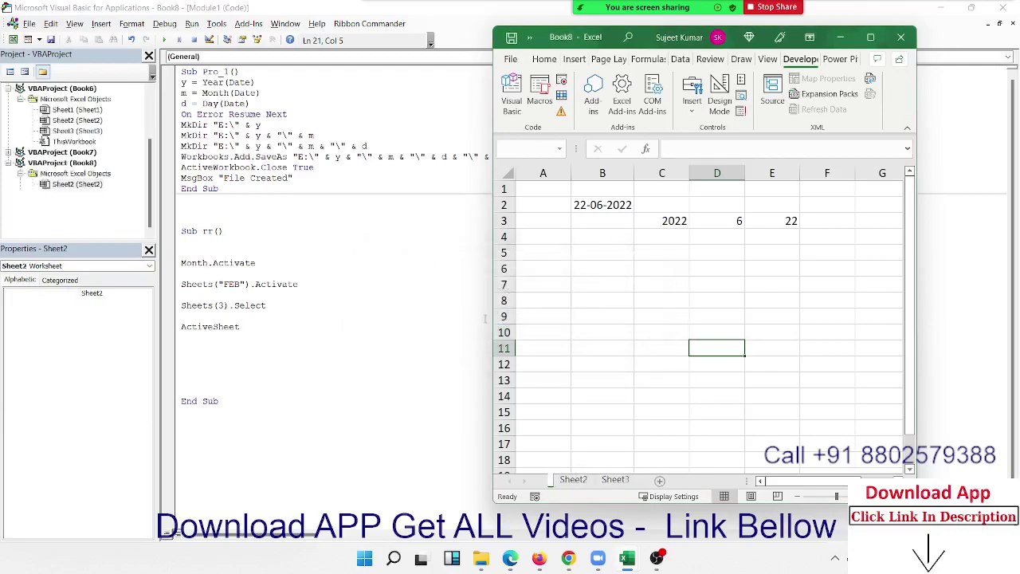
pyautogui.click(653, 480)
pyautogui.doubleClick(608, 480)
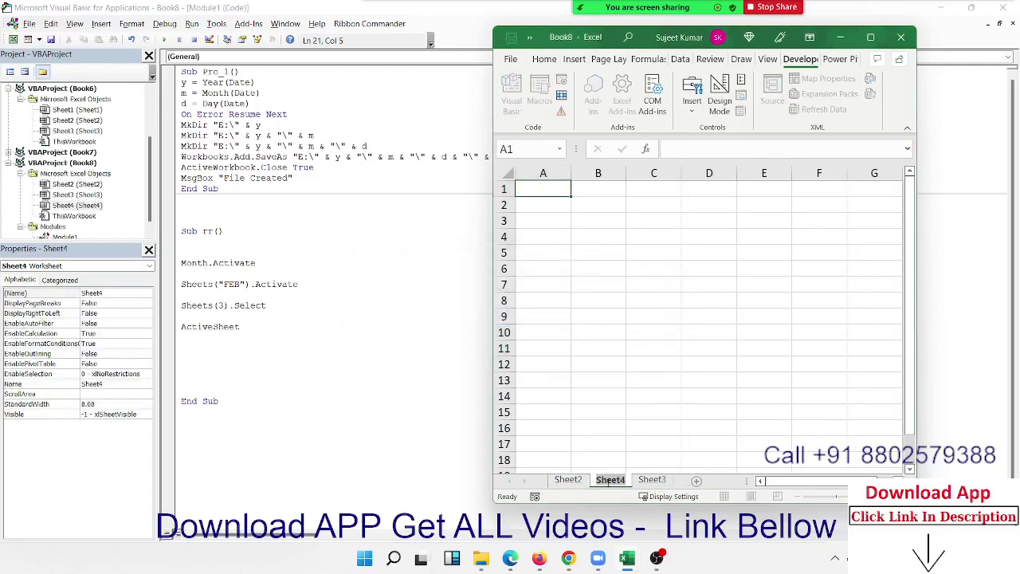
pyautogui.write('FEB')
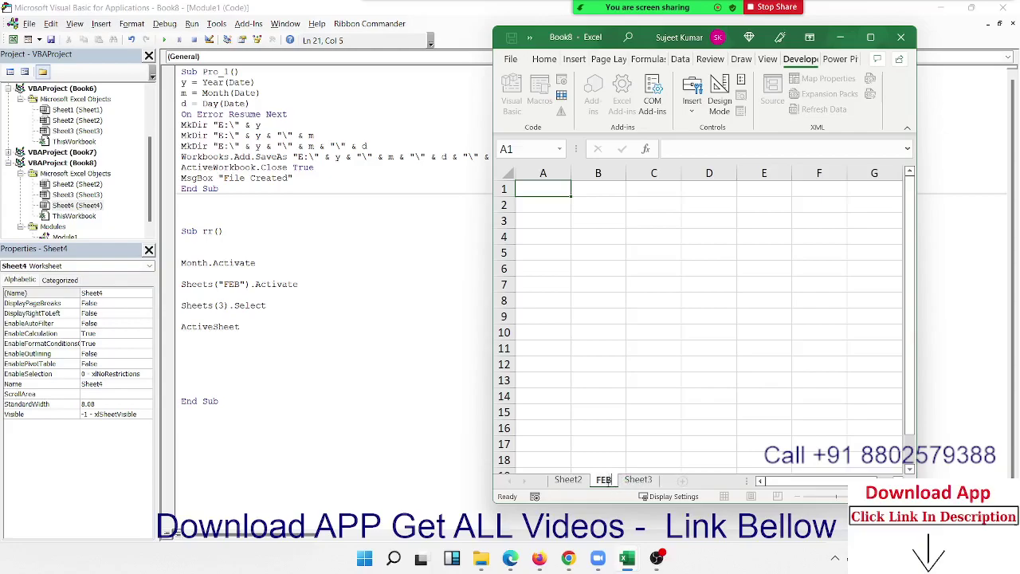
pyautogui.click(597, 411)
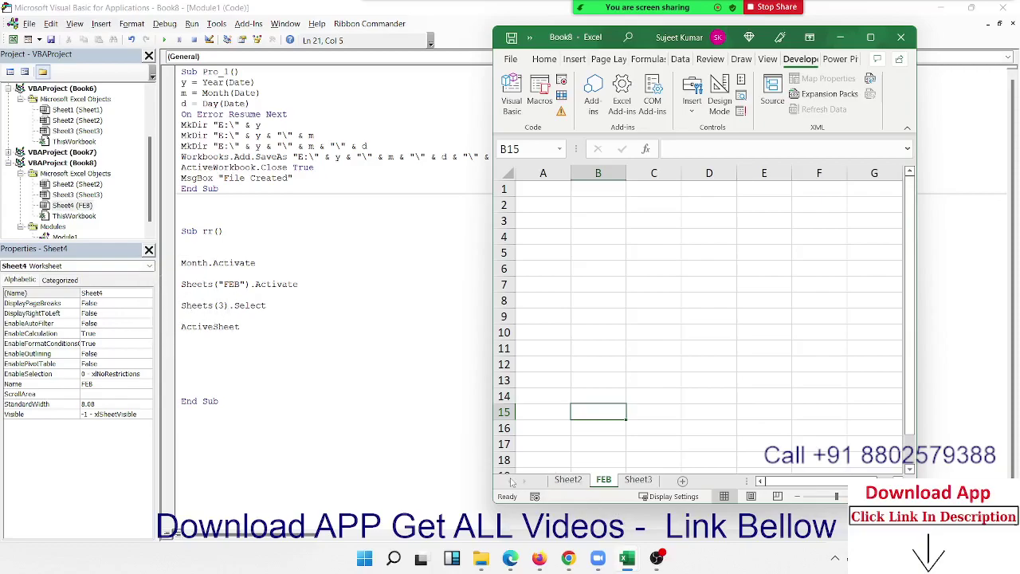
# Move Sheet3 before FEB so tabs read Sheet2, Sheet3, FEB, then return to the code.
pyautogui.click(564, 480)
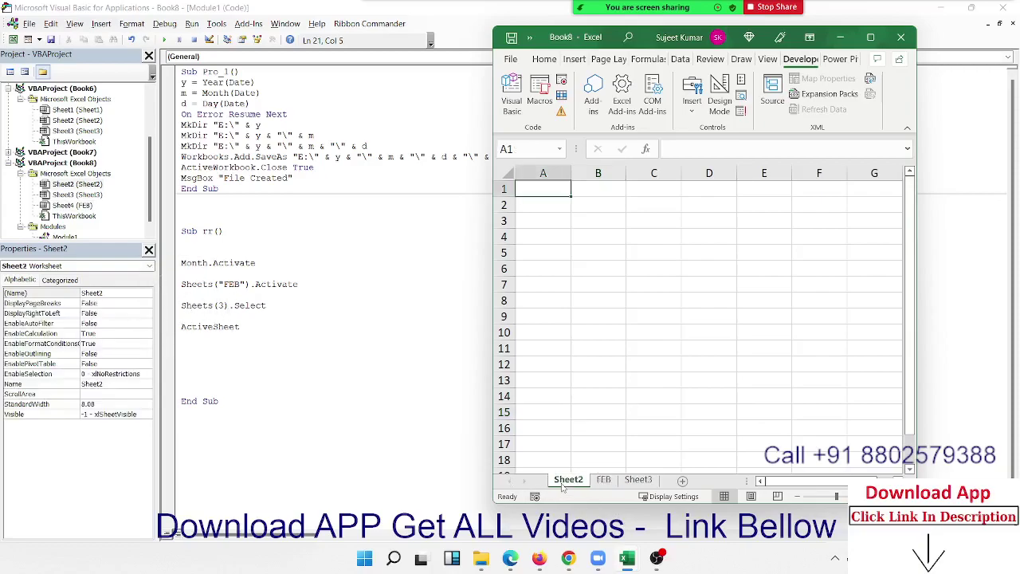
pyautogui.click(610, 481)
pyautogui.click(639, 481)
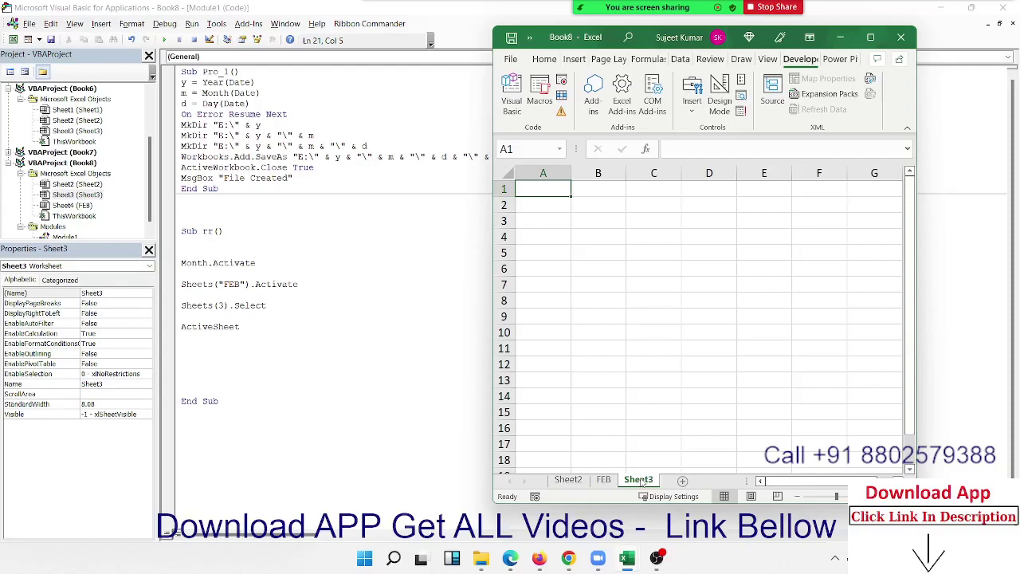
pyautogui.moveTo(639, 480); pyautogui.dragTo(602, 480)
pyautogui.click(644, 481)
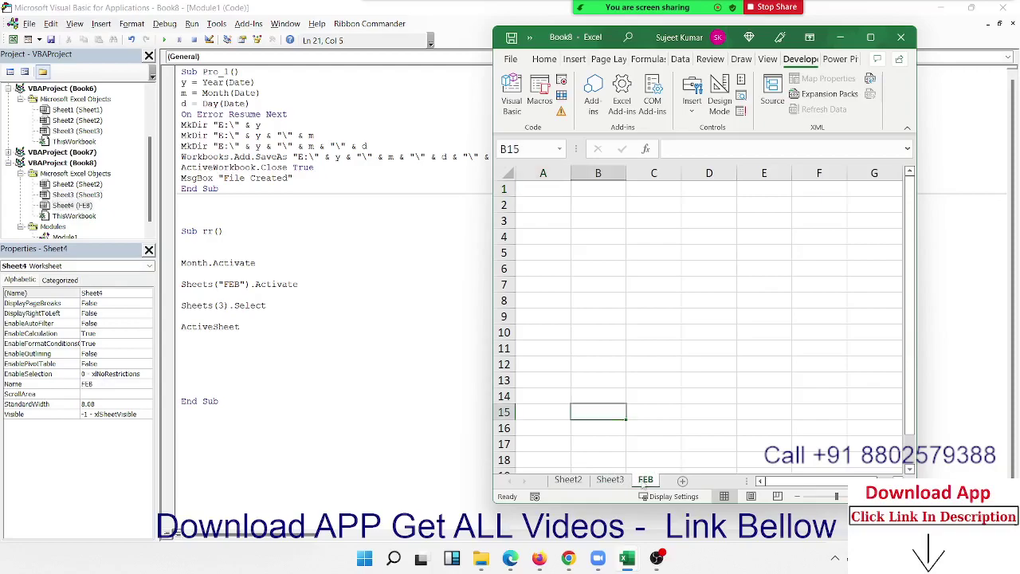
pyautogui.click(591, 294)
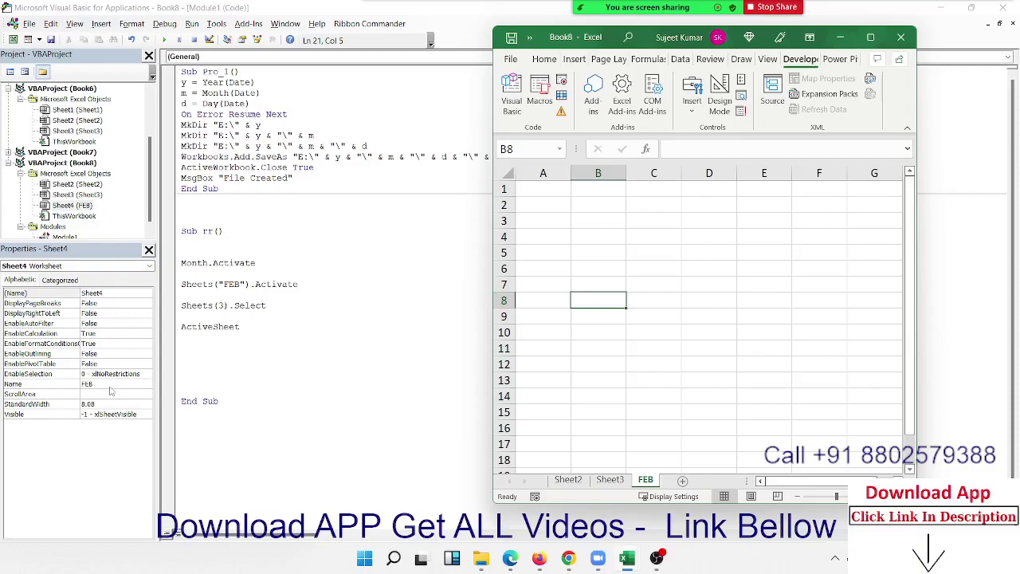
pyautogui.click(209, 356)
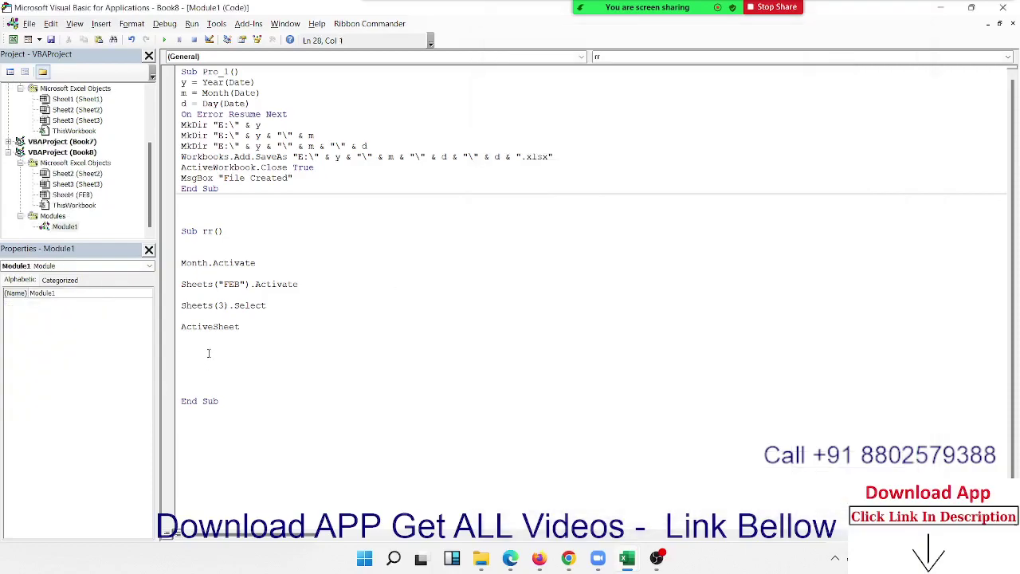
# Add Workbooks("Book8.xlsx").Activate and Sheets("Sheet3").Select to rr, then bring up the meeting's end options.
pyautogui.write('workb')
pyautogui.write('ooks')
pyautogui.write('("B')
pyautogui.write('ook8')
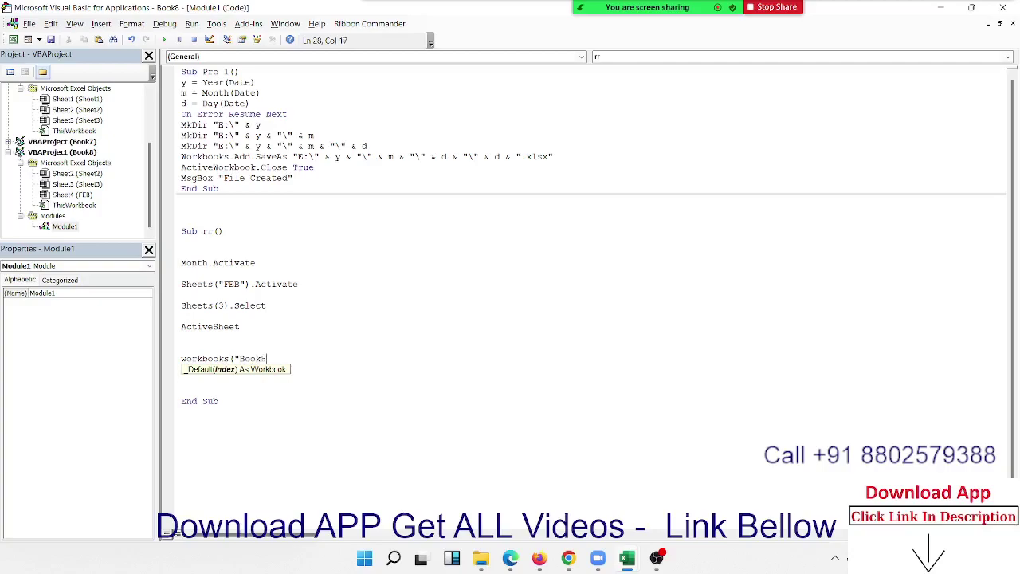
pyautogui.write('.xl')
pyautogui.write('sx")')
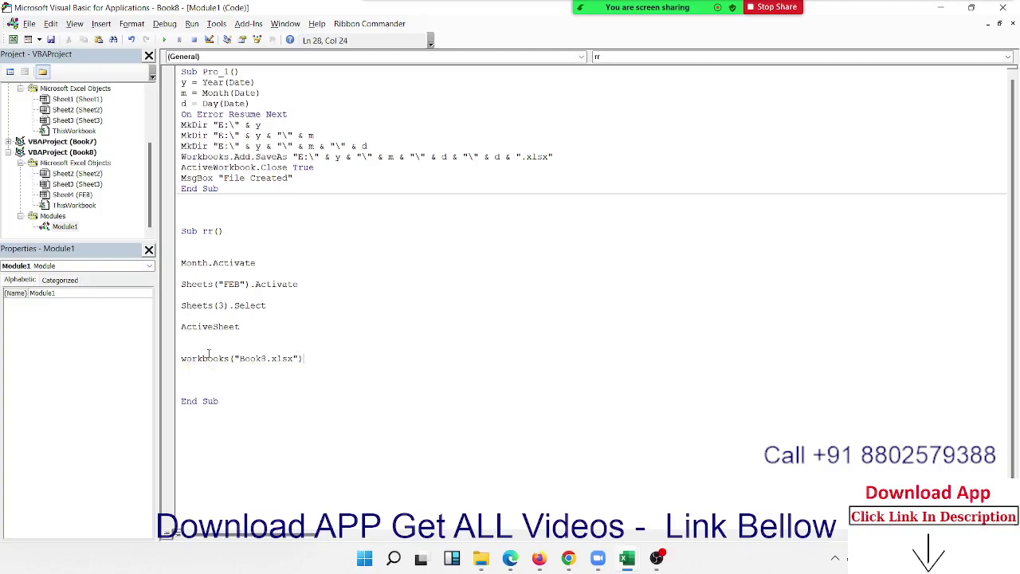
pyautogui.write('.')
pyautogui.press('Return')
pyautogui.write('she')
pyautogui.write('ets(')
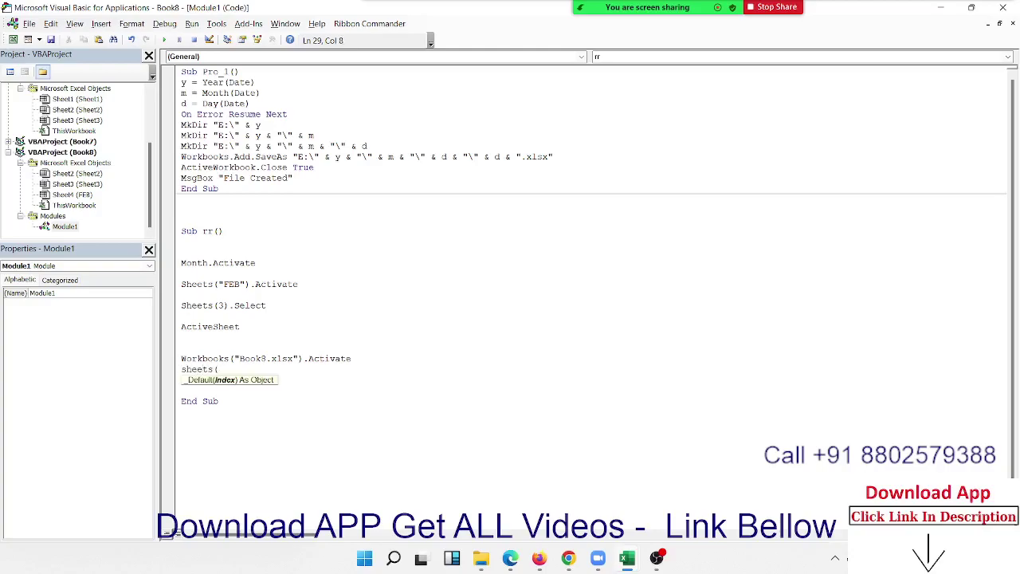
pyautogui.write('"Sheet')
pyautogui.write('3")')
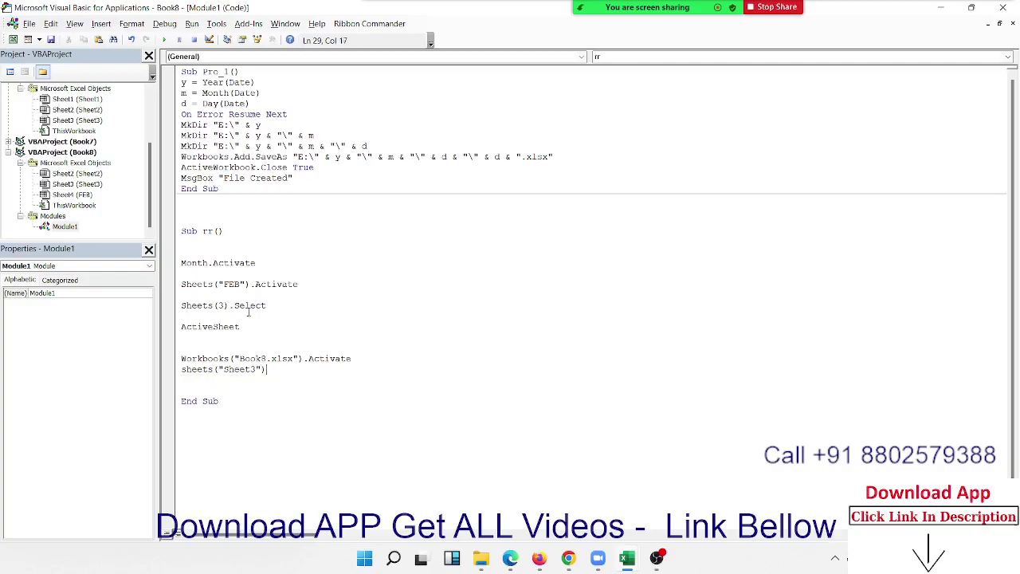
pyautogui.write('sele')
pyautogui.write('ct')
pyautogui.press('Return')
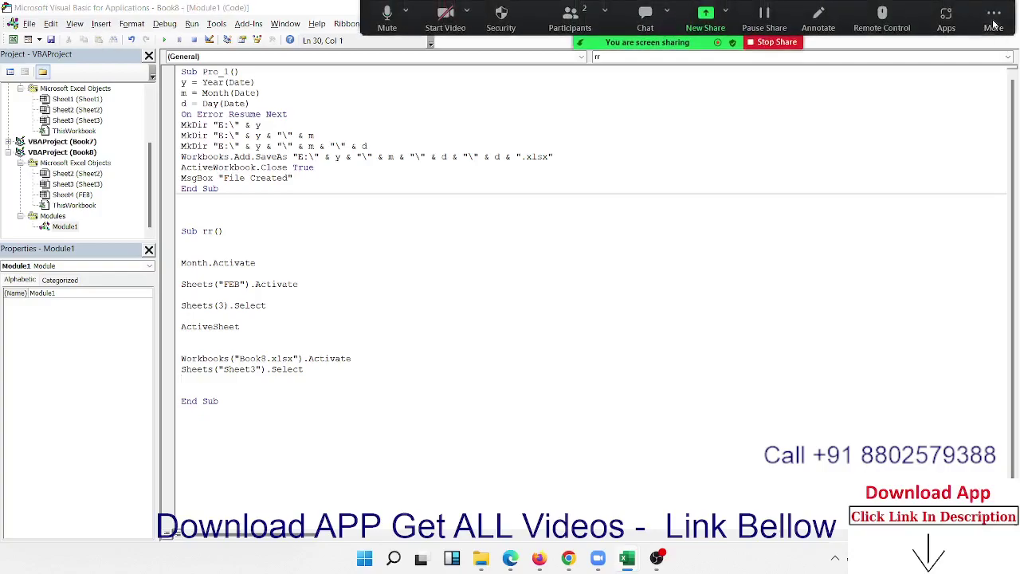
pyautogui.click(994, 24)
pyautogui.click(841, 205)
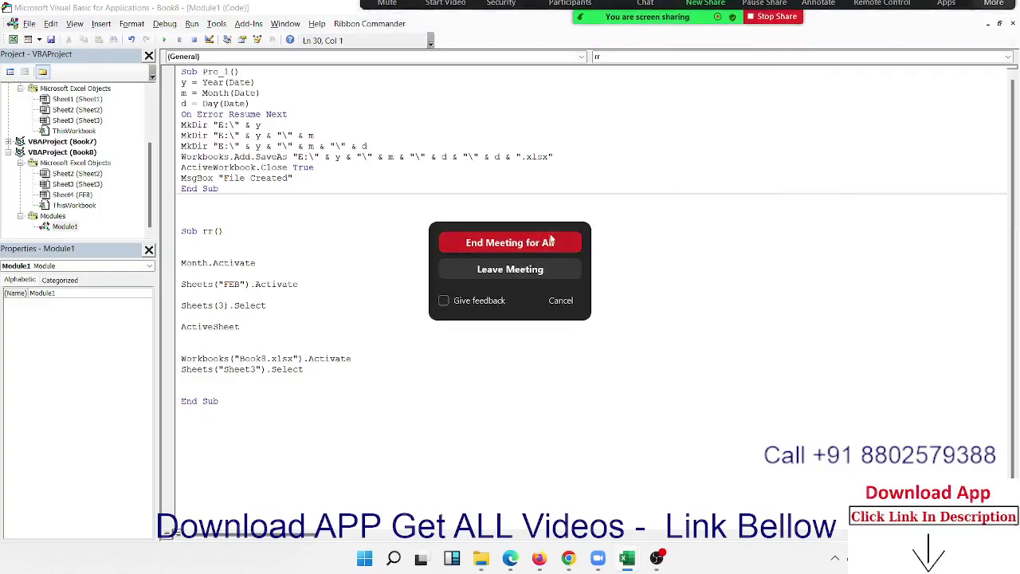